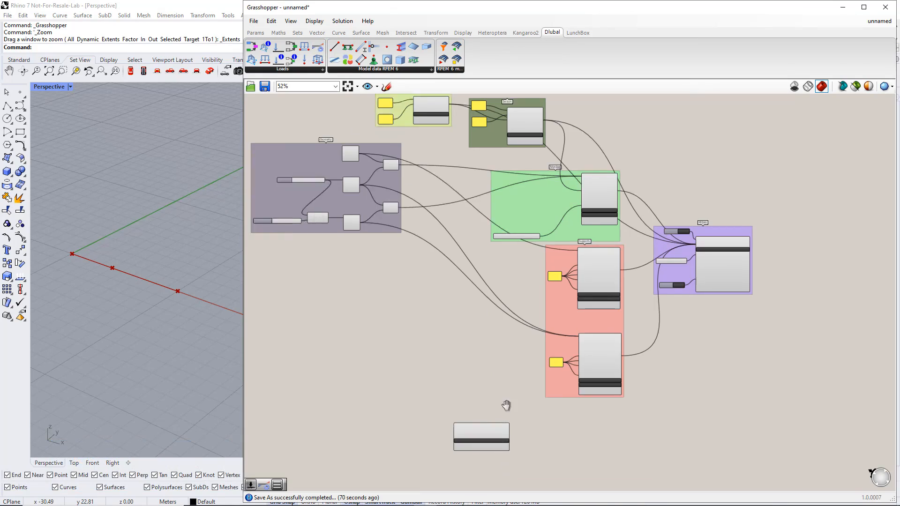
Add a number slider with value 1 and connect it to the No. input of the Static Analysis Settings component.
scroll(450, 304, up, 5)
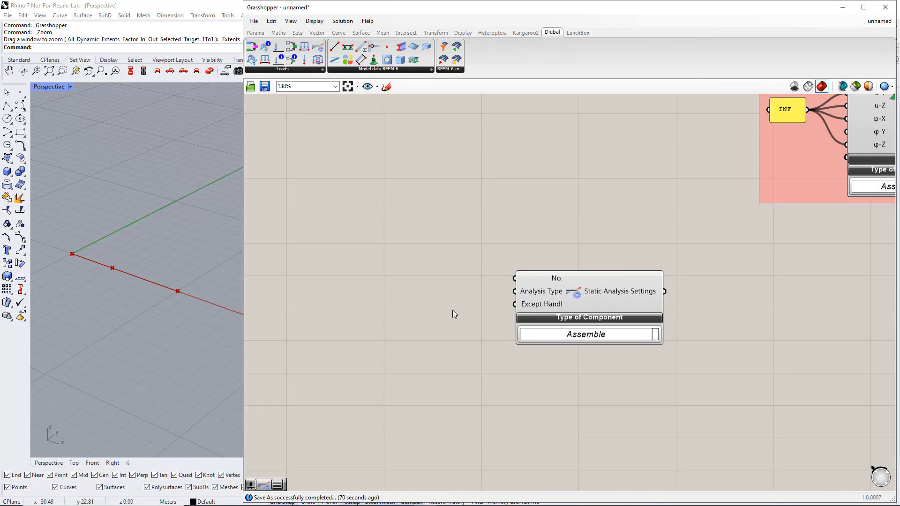
double_click(383, 277)
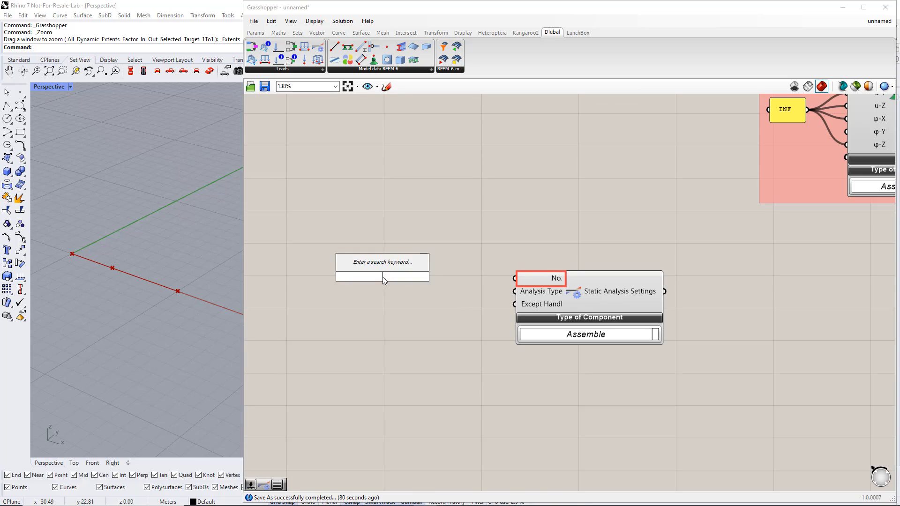
text(1)
key(Return)
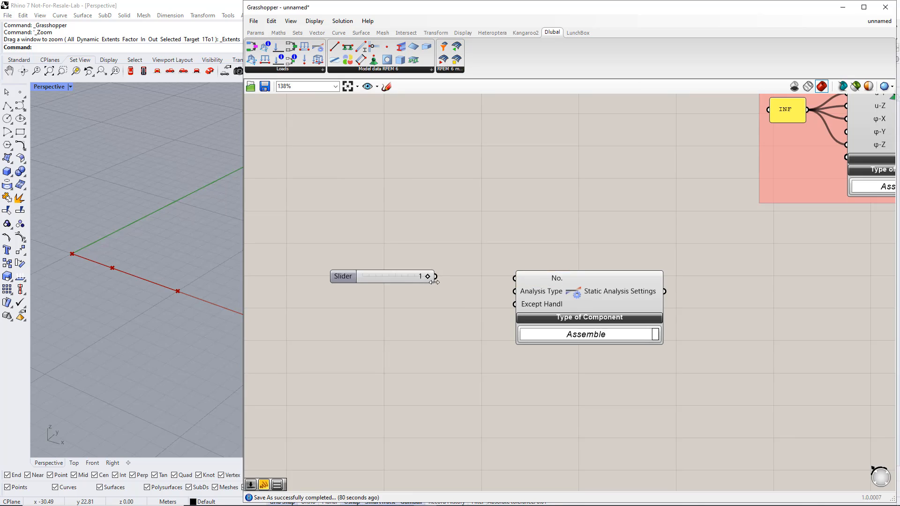
drag(438, 277, 514, 278)
drag(440, 279, 422, 278)
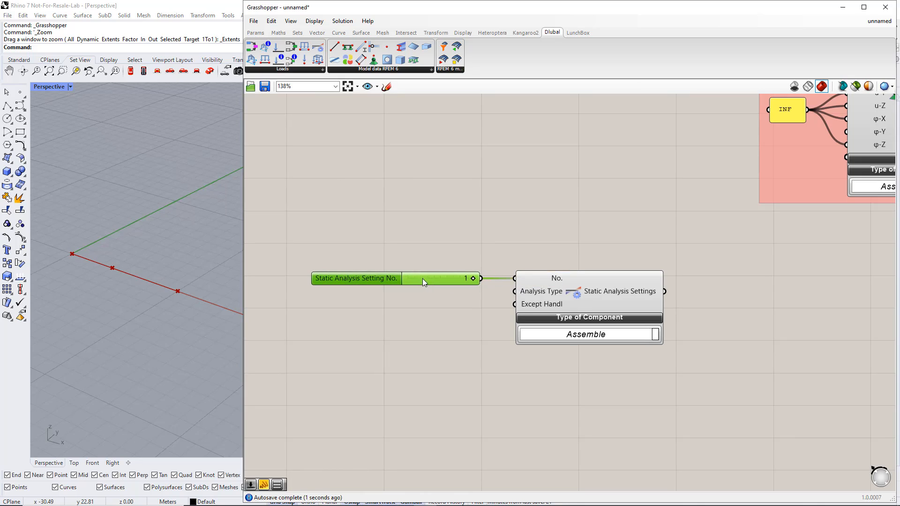
Add a Value List, connect it to the Analysis Type input and align it below the number slider.
click(255, 34)
click(427, 70)
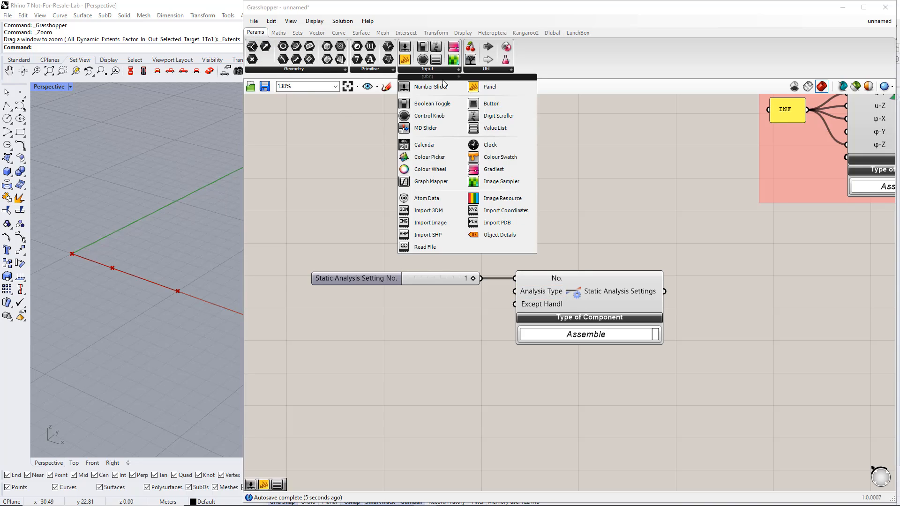
click(488, 128)
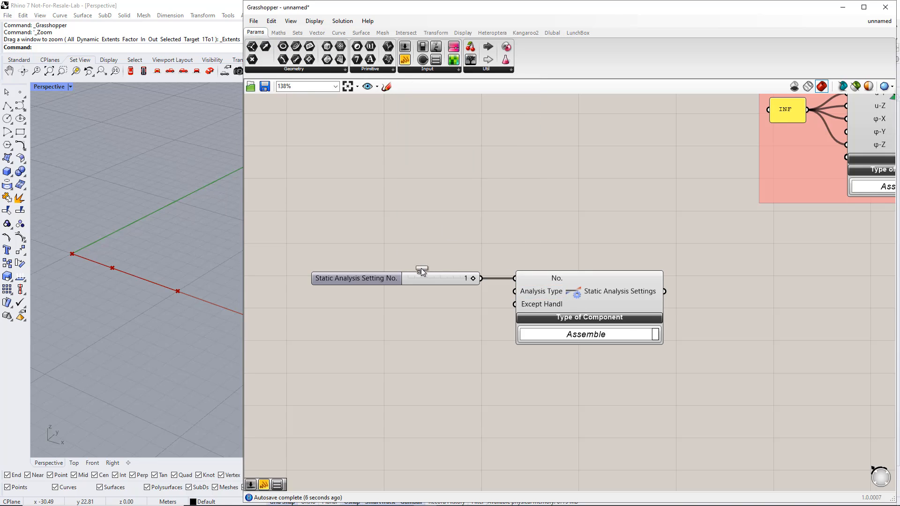
click(394, 304)
drag(416, 303, 515, 291)
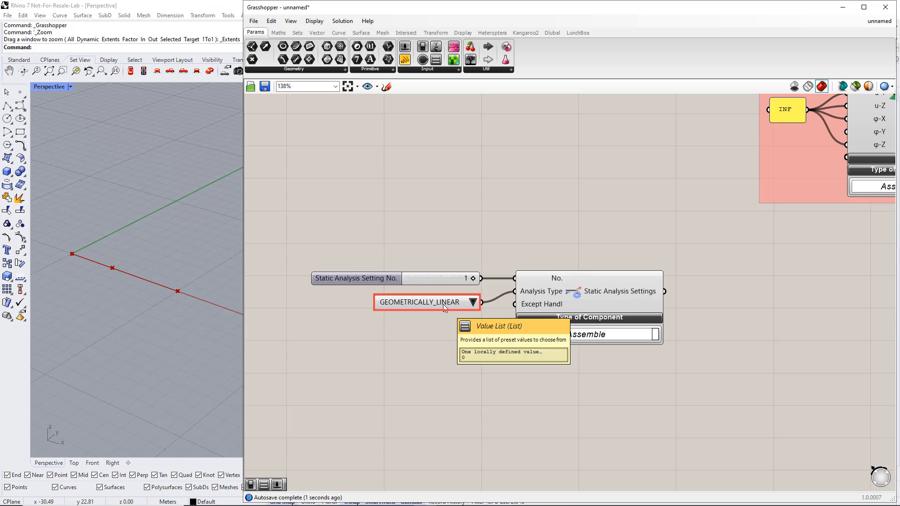
drag(434, 302, 412, 305)
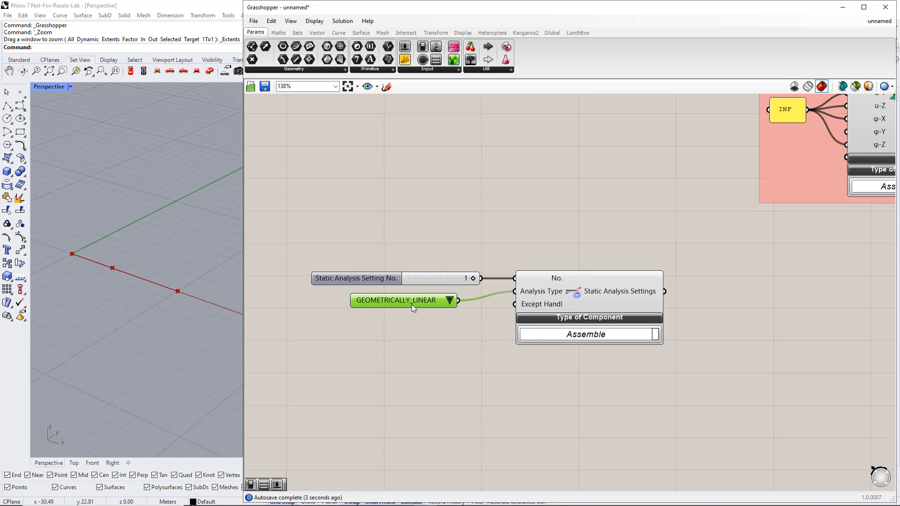
click(437, 320)
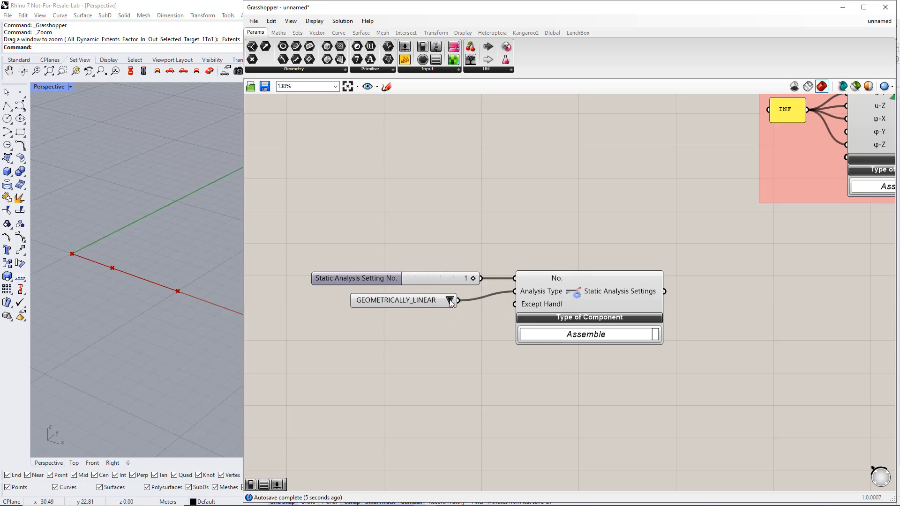
Keep GEOMETRICALLY_LINEAR as the analysis type and connect a Boolean Toggle set to False to the Except Handl input.
click(449, 300)
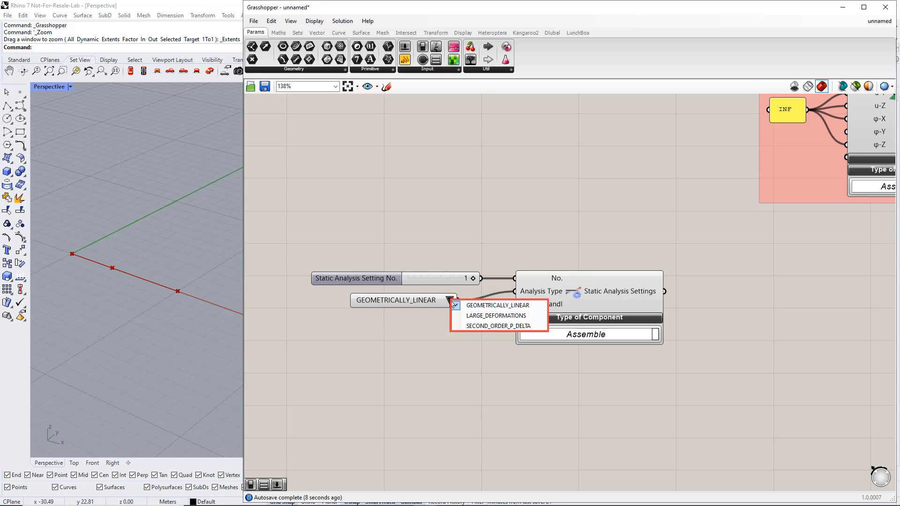
click(454, 345)
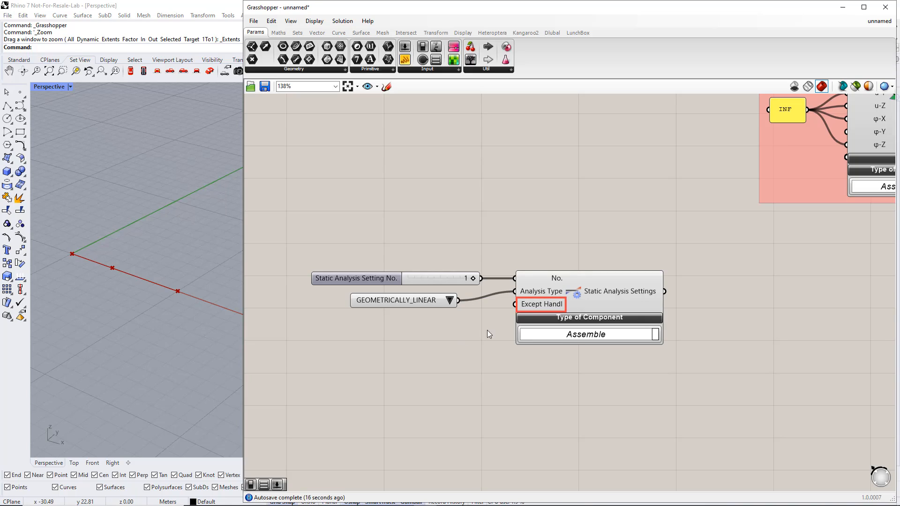
click(409, 70)
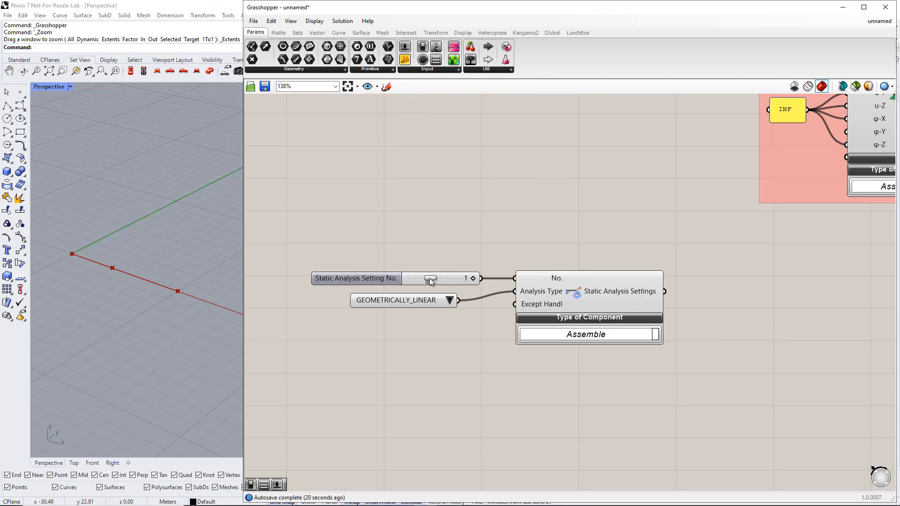
drag(406, 312, 515, 304)
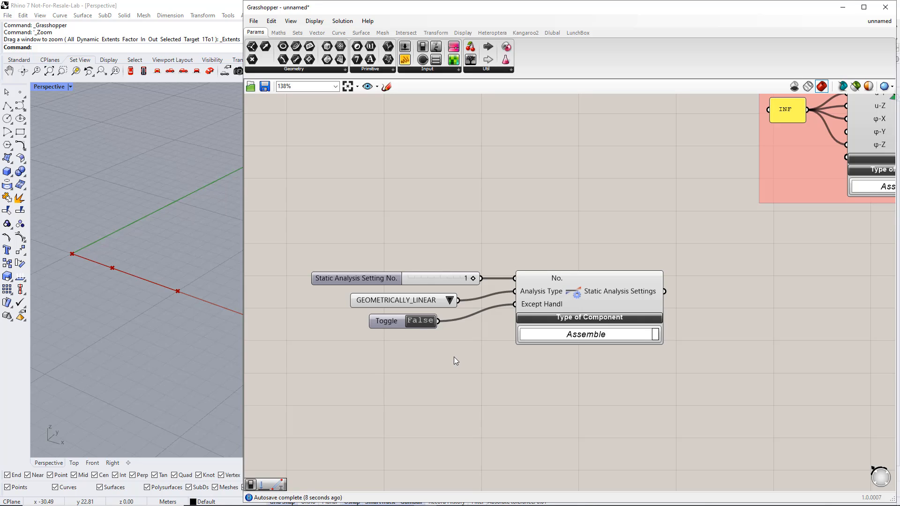
Place a Load Case component in the empty canvas area below the Static Analysis Settings component.
scroll(524, 347, down, 2)
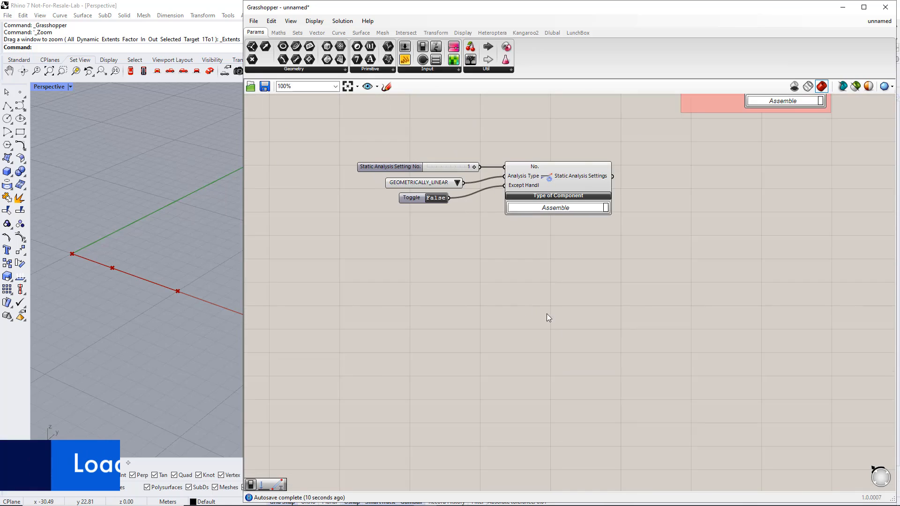
right_drag(546, 314, 549, 308)
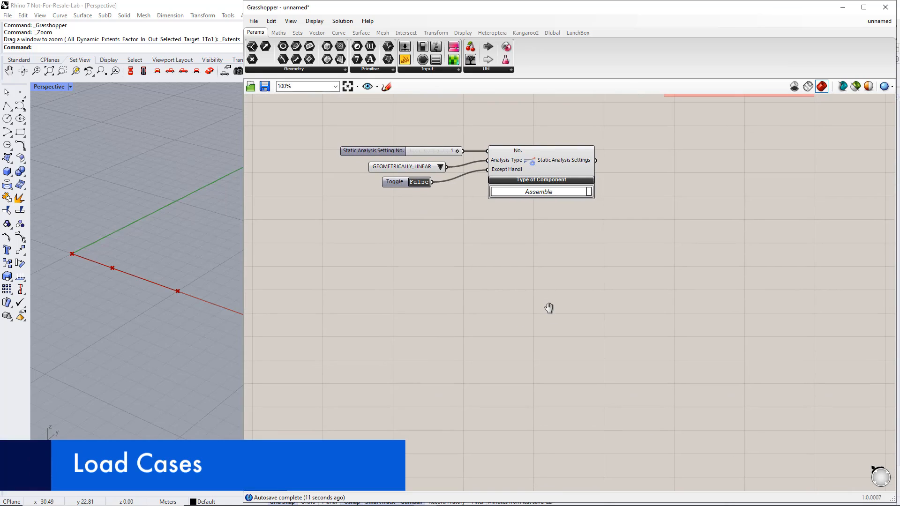
click(552, 33)
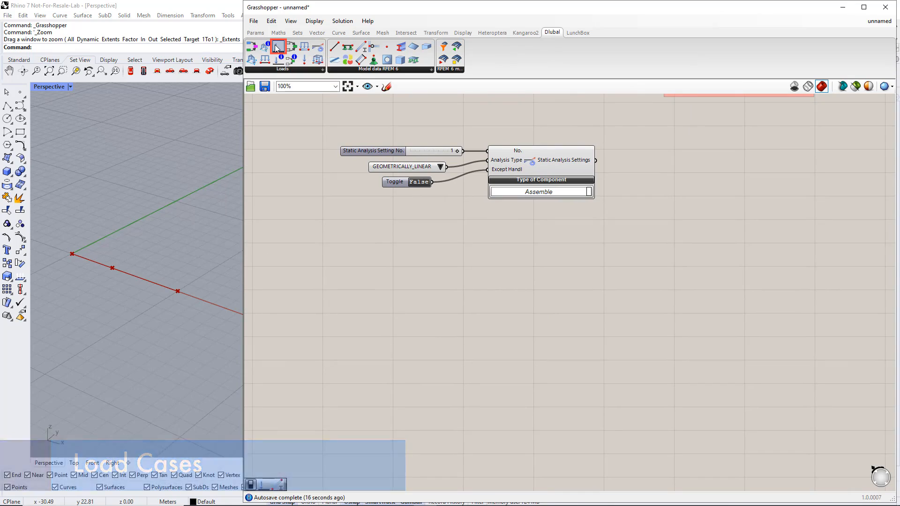
drag(287, 52, 600, 324)
right_drag(589, 375, 606, 332)
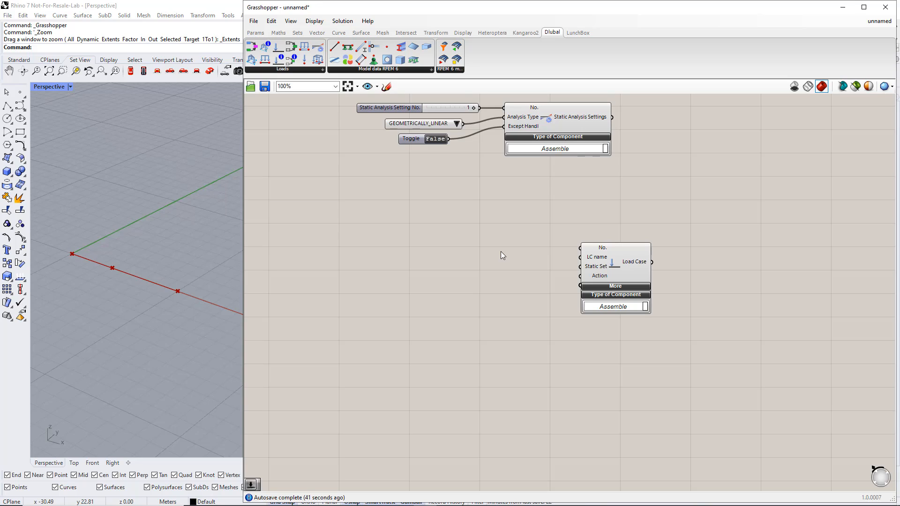
Add number sliders with value 1 for the Load Case component's No. and Static Set inputs and connect them.
double_click(479, 243)
text(1)
key(Return)
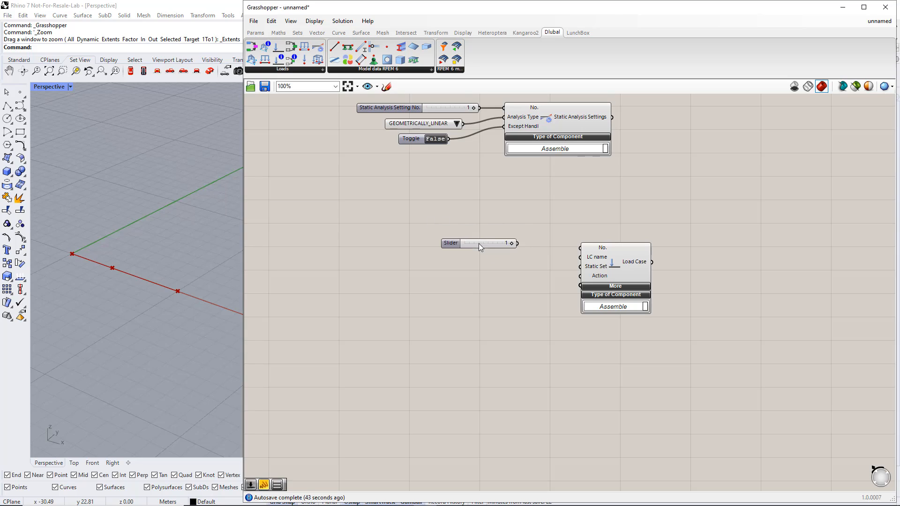
drag(515, 244, 582, 248)
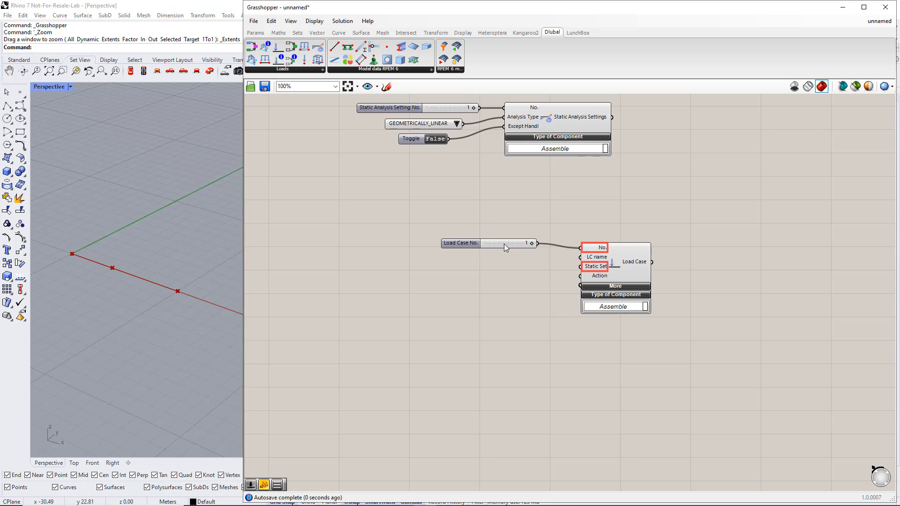
drag(504, 244, 580, 267)
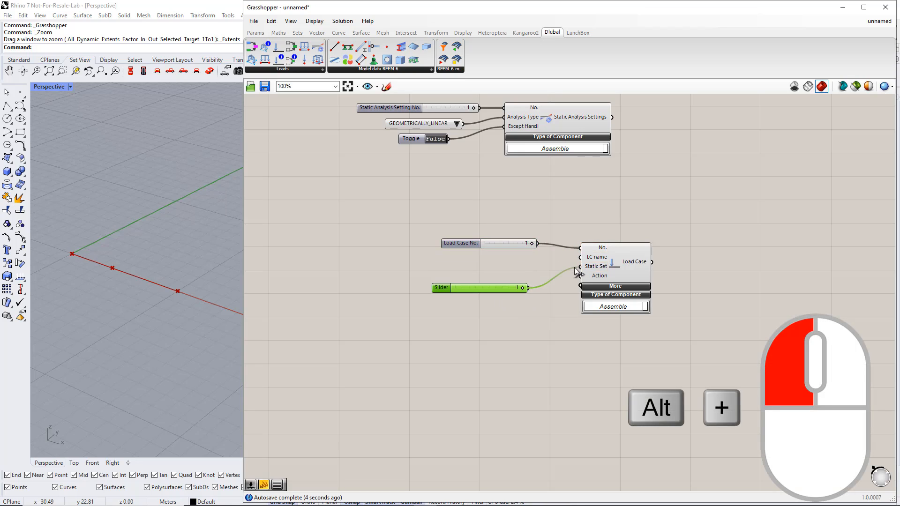
Add a compact text panel reading "Self Weight" and connect it to the Load Case component's LC name input.
click(256, 33)
drag(404, 60, 473, 274)
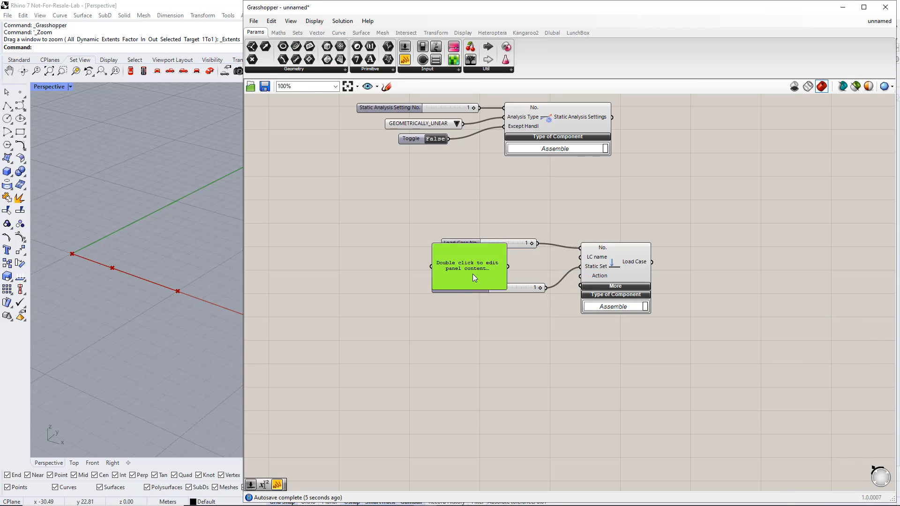
double_click(473, 274)
text(Self W)
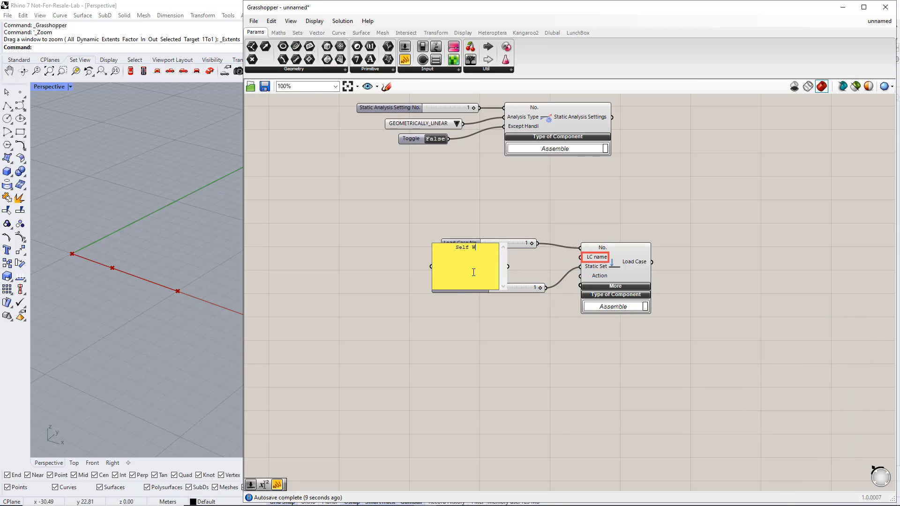
text(eight)
click(483, 351)
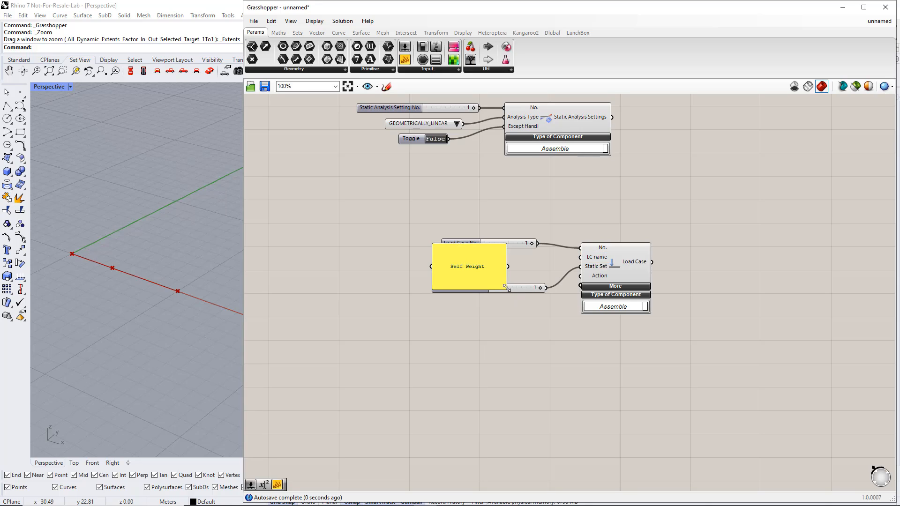
drag(506, 287, 522, 277)
click(522, 303)
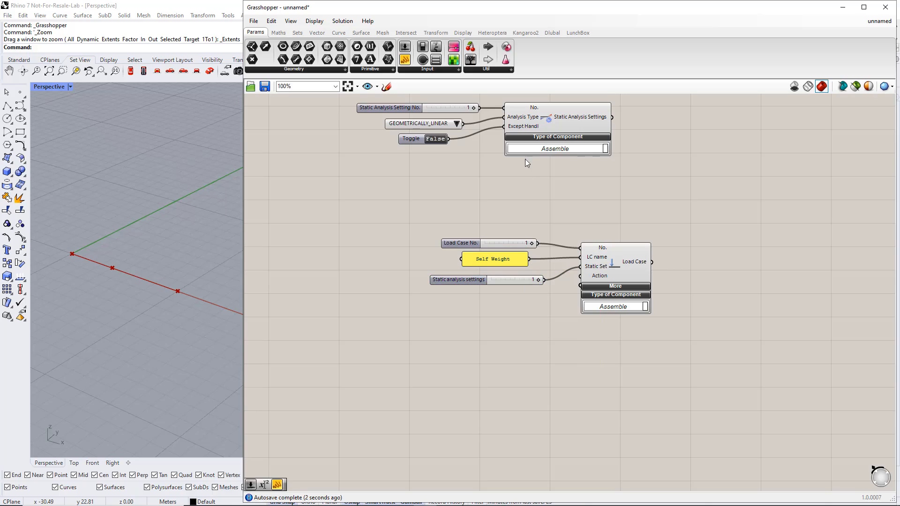
Place the component that outputs Action Category and Design Situation Type below the load case's static analysis settings slider.
click(553, 34)
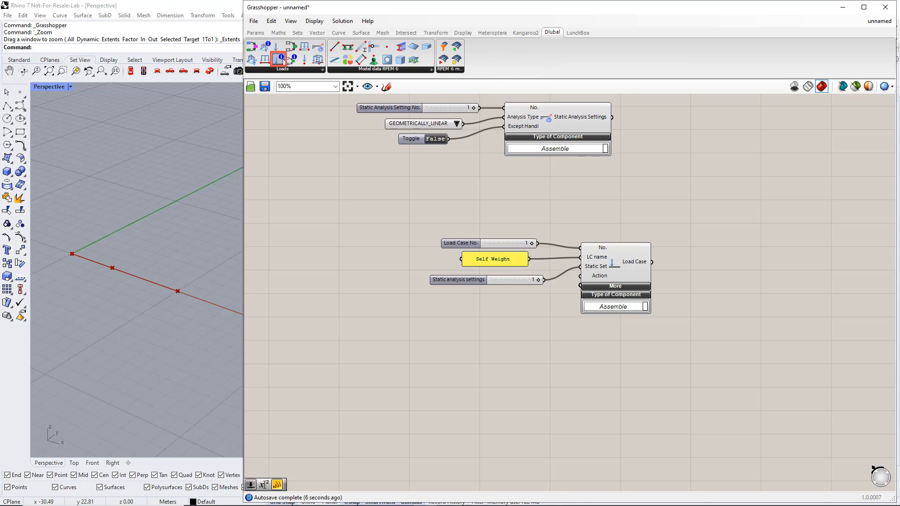
drag(284, 61, 395, 301)
right_drag(472, 350, 498, 229)
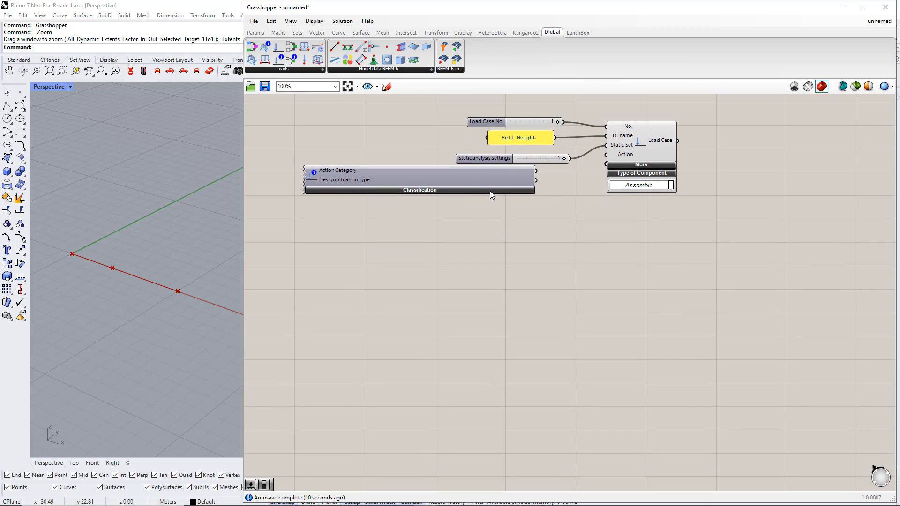
drag(478, 175, 459, 185)
click(466, 205)
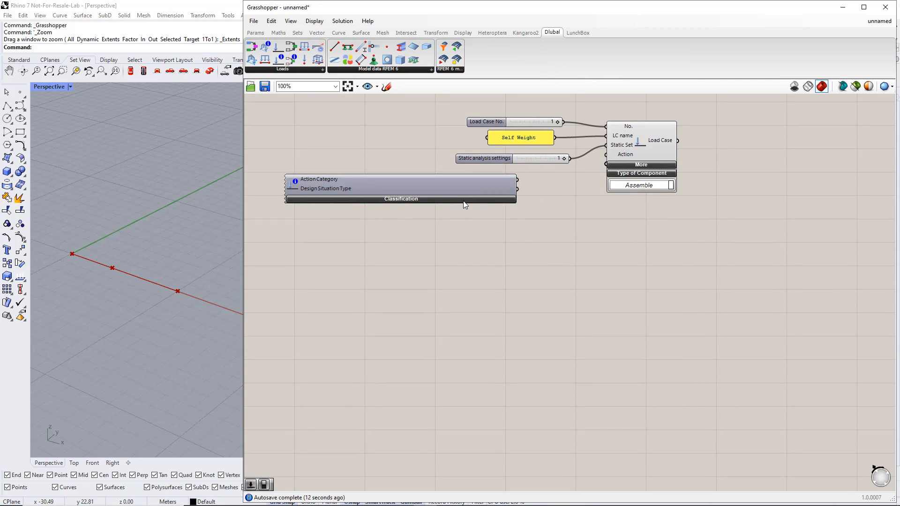
Expand the Classification options and select standard group EN 1990 with action category Permanent | G.
click(463, 201)
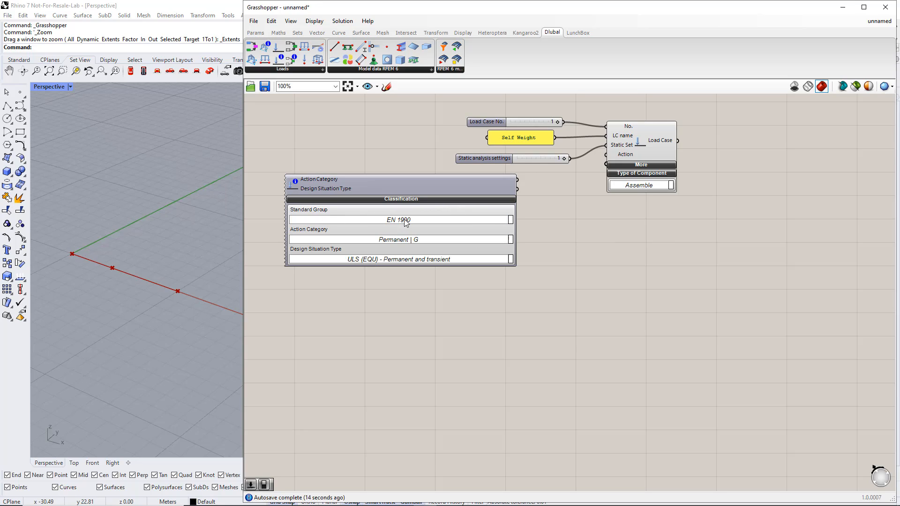
click(510, 221)
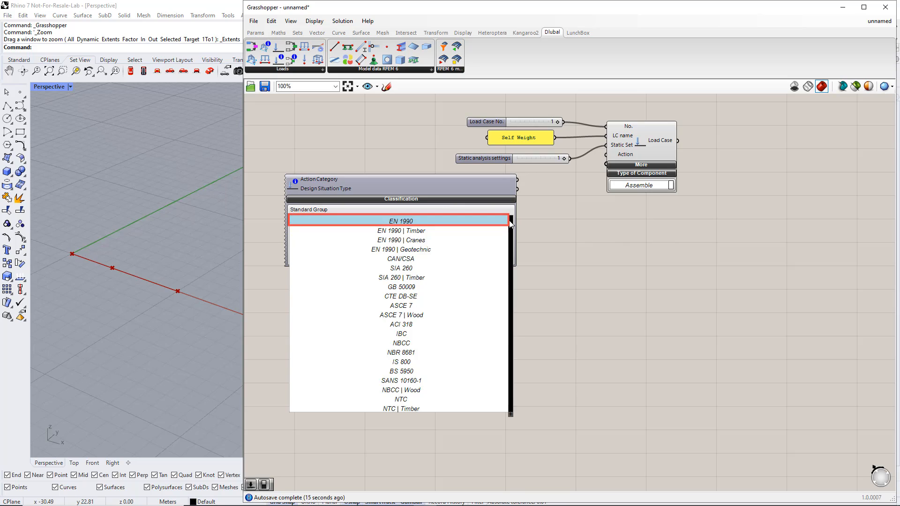
click(418, 222)
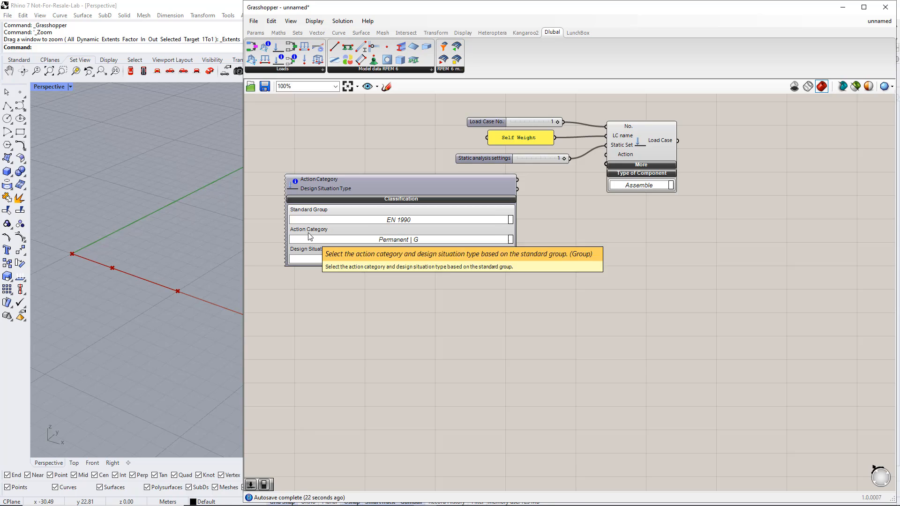
click(510, 240)
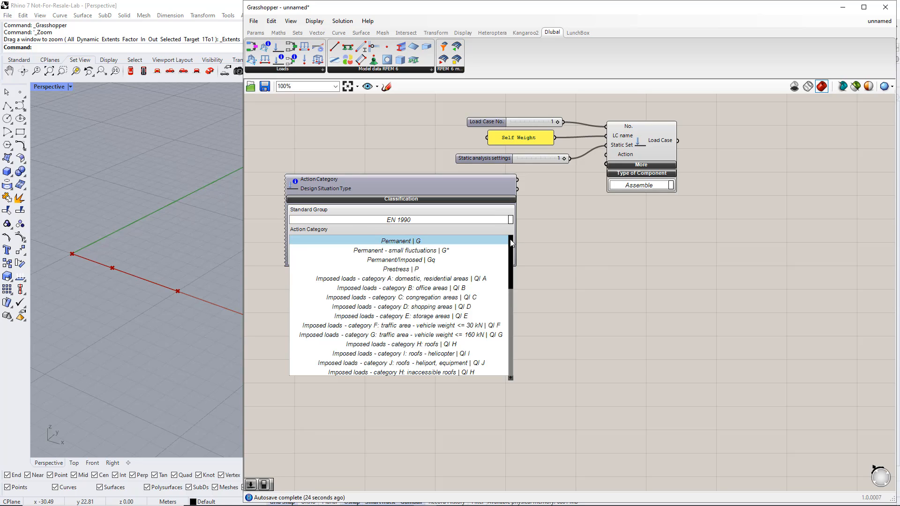
click(424, 241)
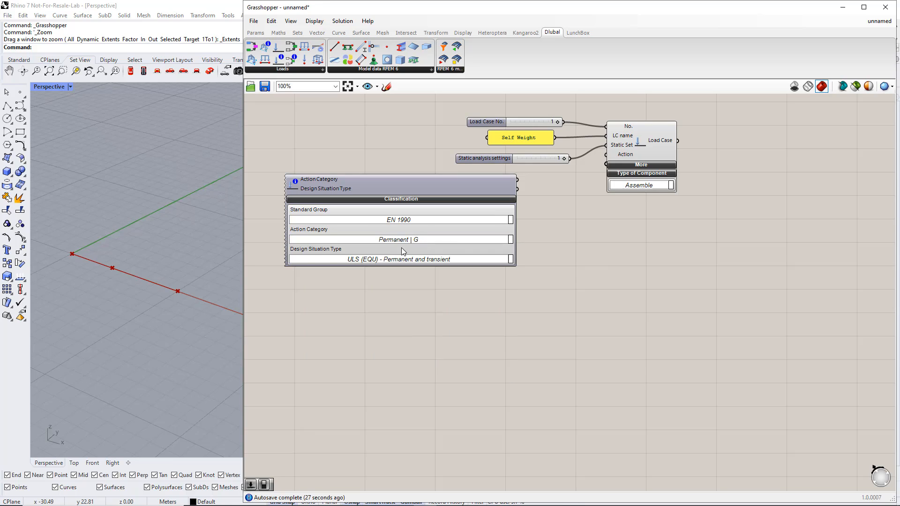
Set the design situation type to ULS (STR/GEO) - Permanent and transient - Eq. 6.10 and connect Action Category to the load case's Action input.
click(511, 259)
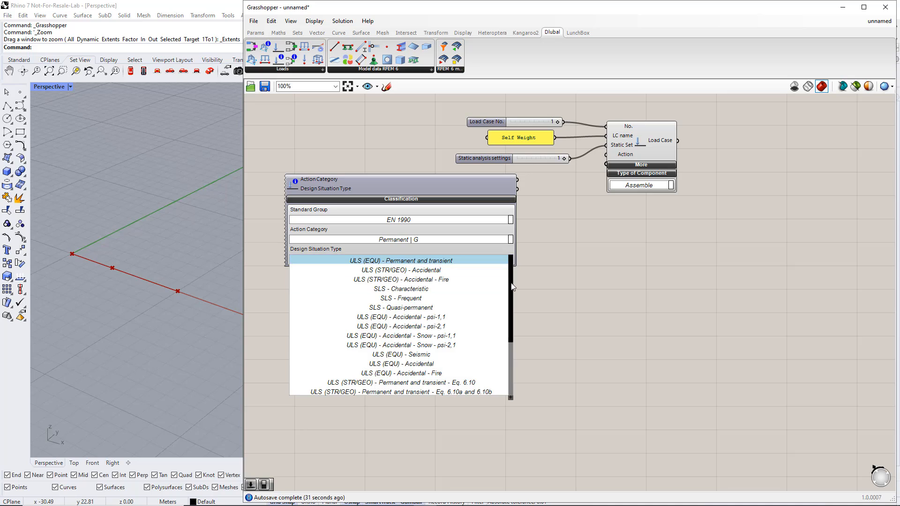
scroll(511, 314, down, 2)
click(492, 327)
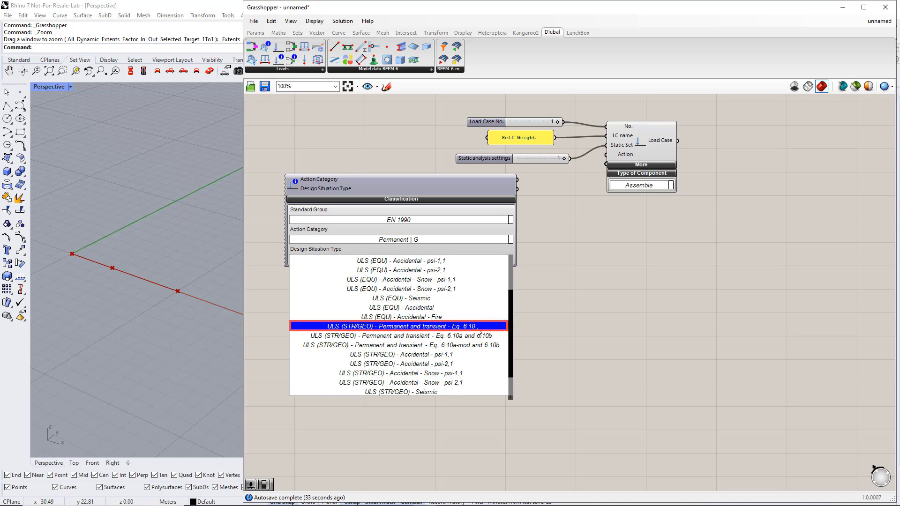
drag(519, 183, 618, 169)
Expand the Load Case component's additional inputs and connect a Boolean toggle set to True to SW active.
click(619, 167)
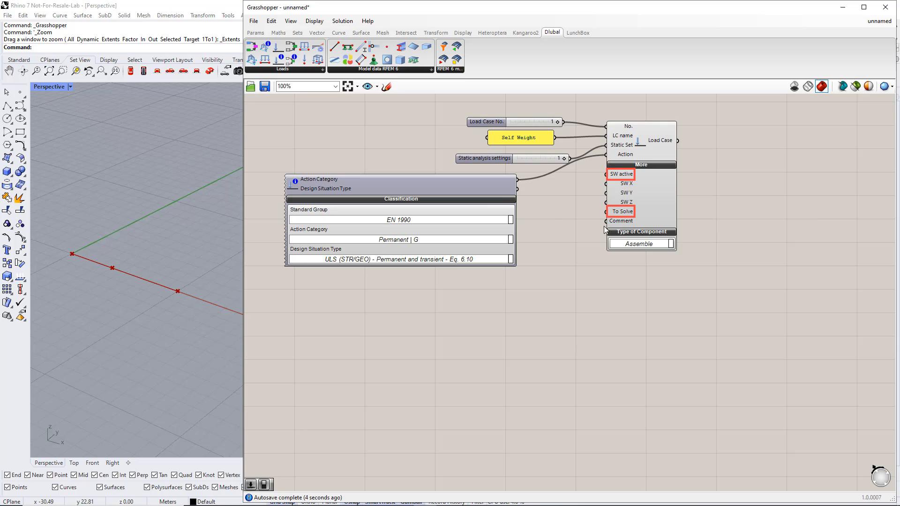
click(256, 33)
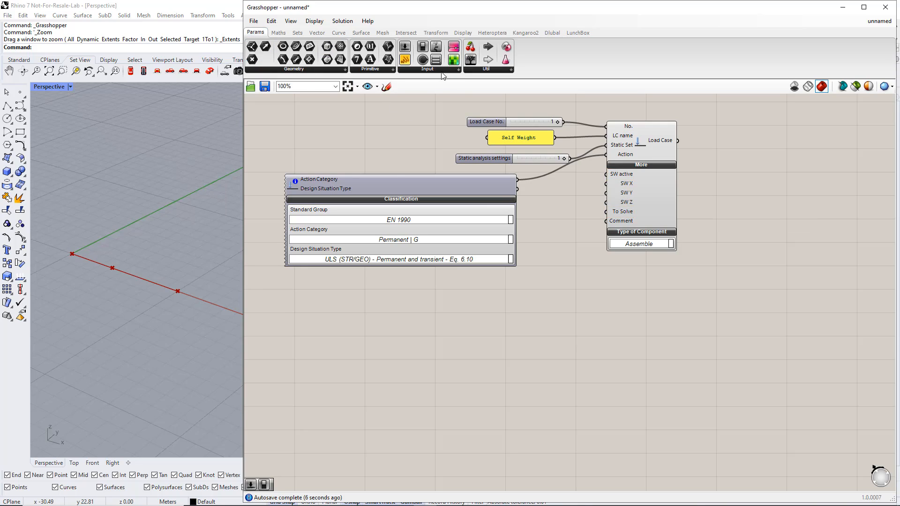
click(443, 71)
drag(432, 104, 614, 150)
scroll(583, 232, up, 3)
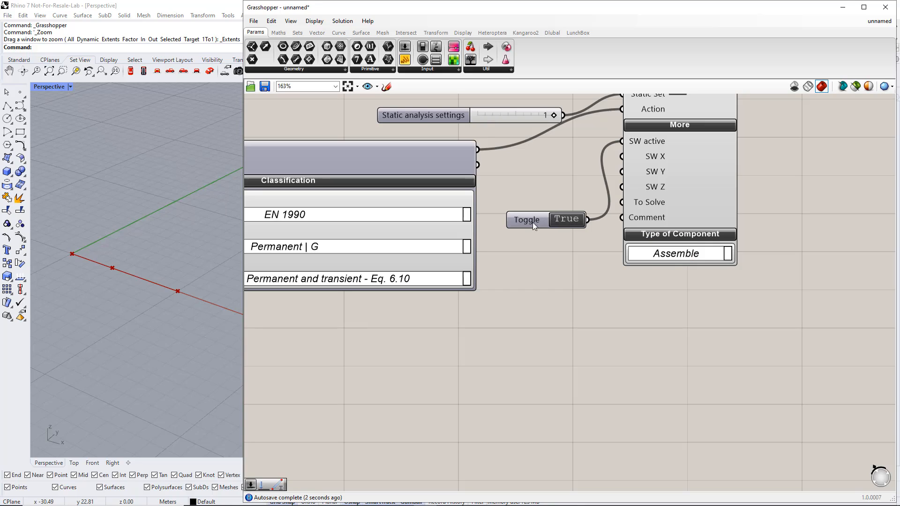
Duplicate the True toggle below the first one and connect the copy to the load case's To Solve input.
drag(536, 219, 528, 254)
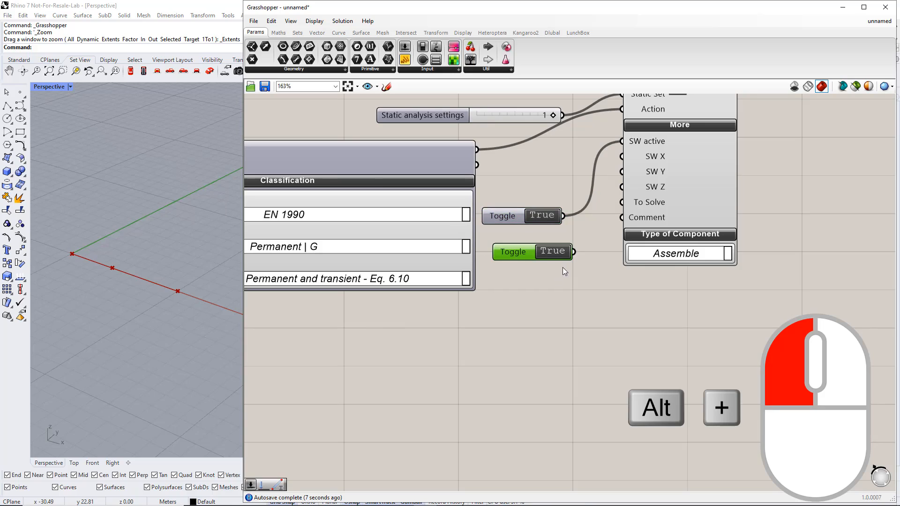
drag(595, 234, 618, 203)
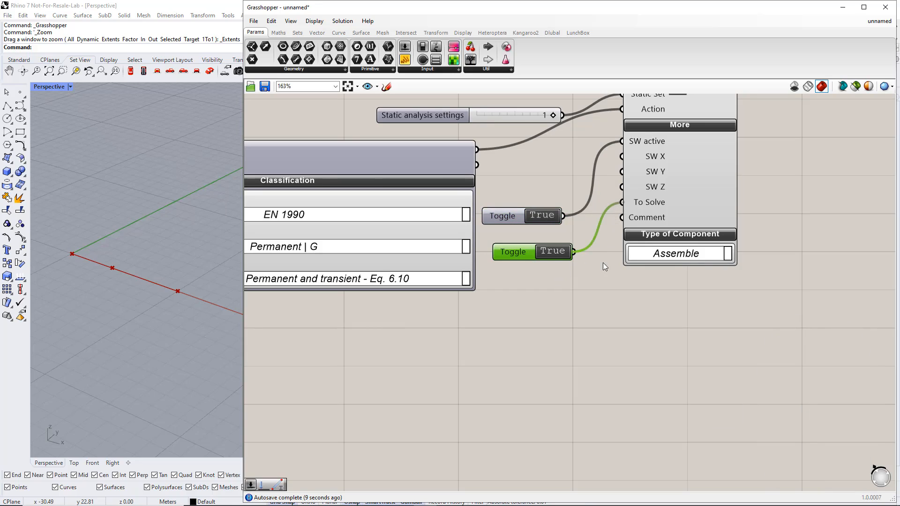
click(603, 262)
scroll(592, 287, down, 4)
scroll(591, 280, up, 1)
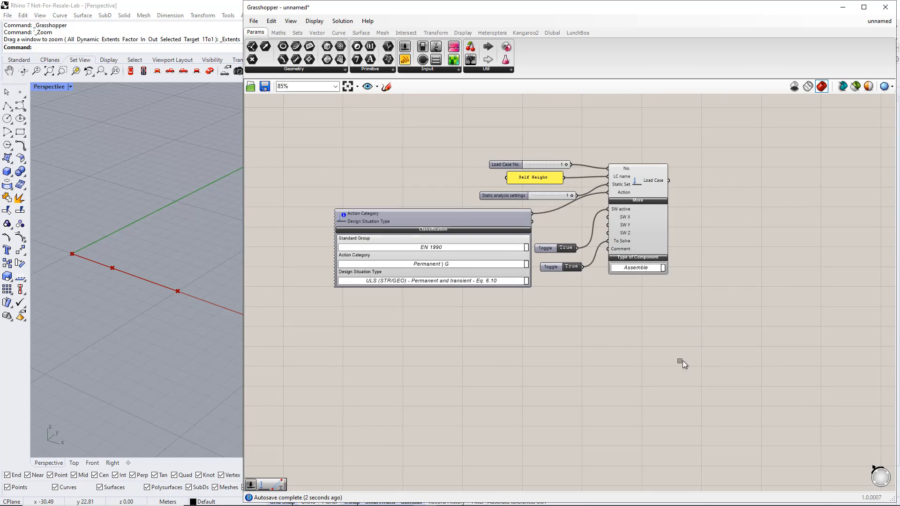
Duplicate the whole self-weight load case setup with all its inputs directly below the original.
alt+drag(694, 365, 305, 144)
scroll(327, 178, down, 2)
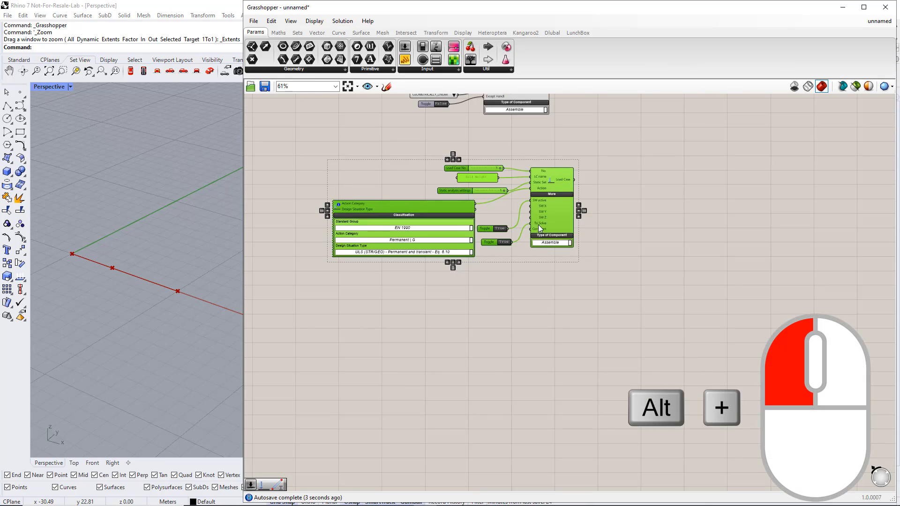
alt+drag(553, 215, 558, 345)
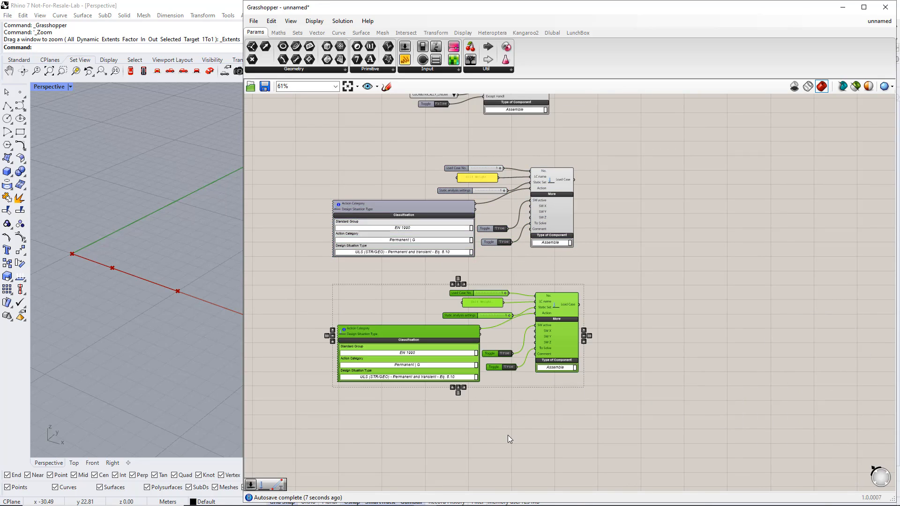
click(508, 434)
right_drag(508, 434, 486, 327)
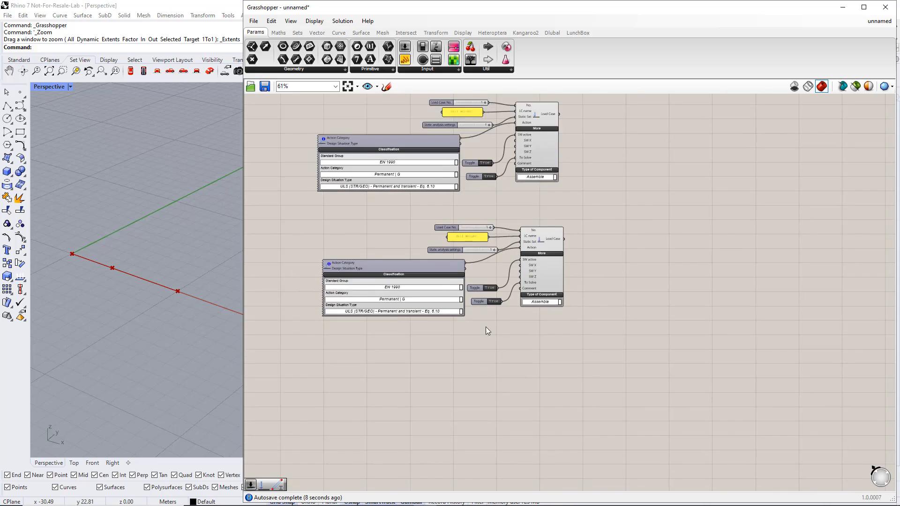
Replace the copied load case's number slider with a new slider set to 2, connected to its No. input.
scroll(450, 205, up, 3)
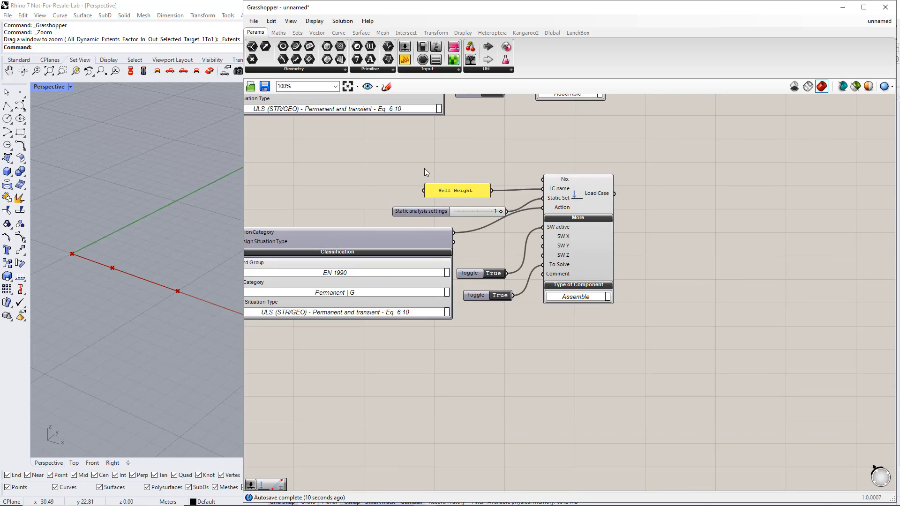
double_click(425, 173)
text(2)
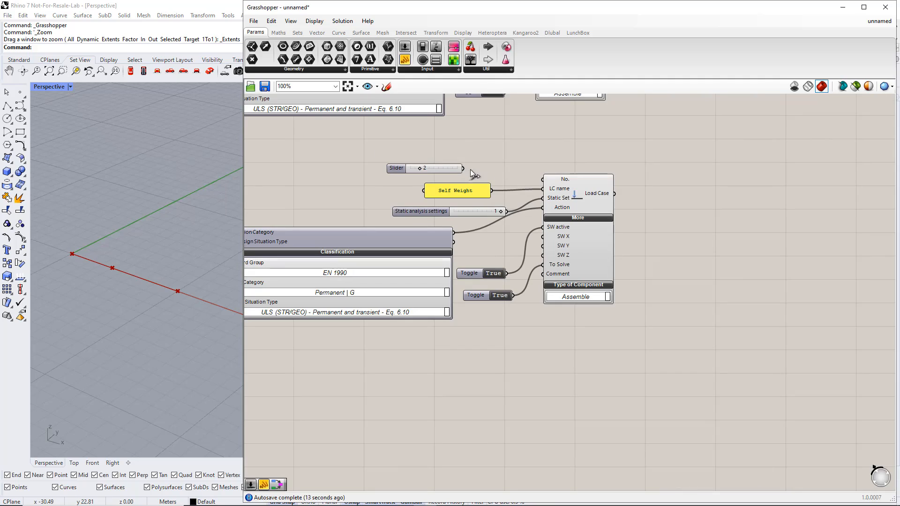
key(Return)
Change the copied load case's name panel text to "Imposed Load".
double_click(474, 190)
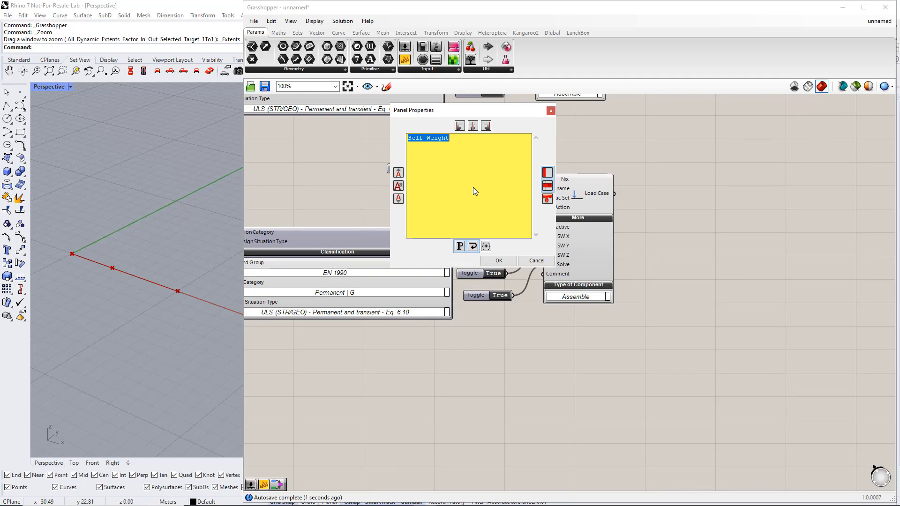
text(I)
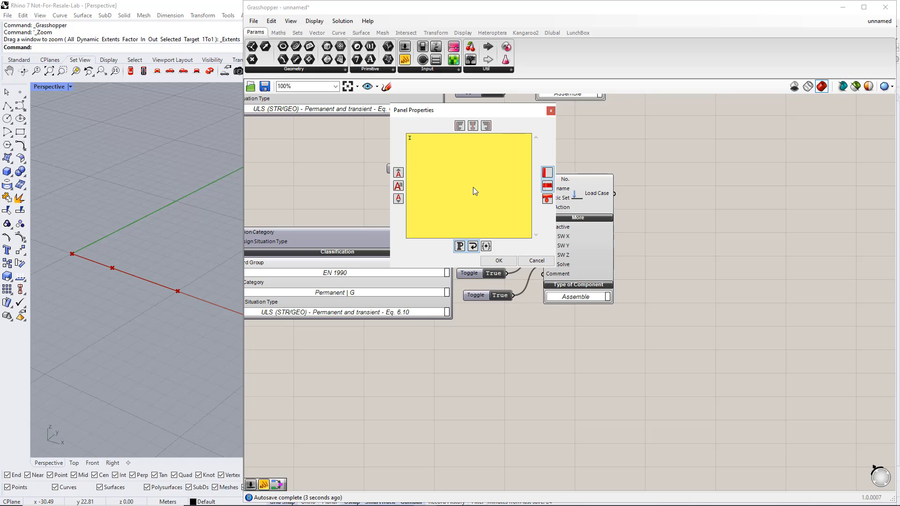
text(mposed Load)
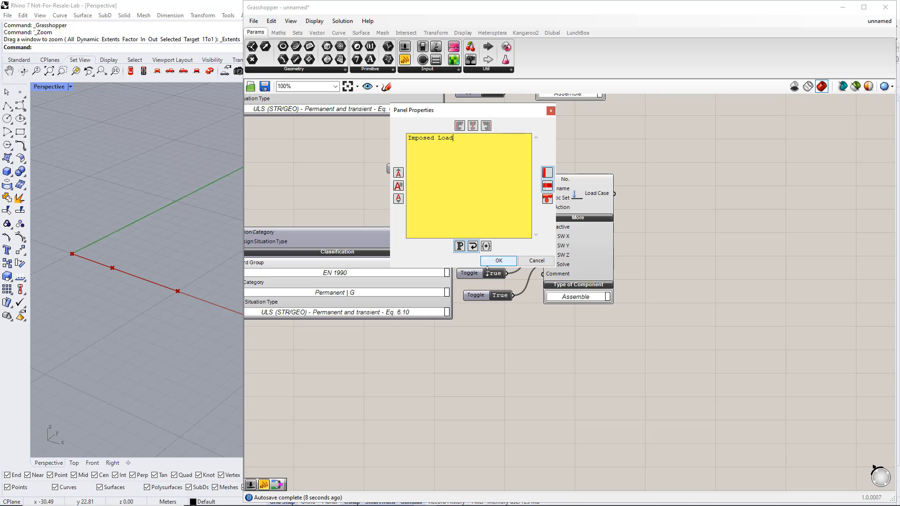
click(497, 261)
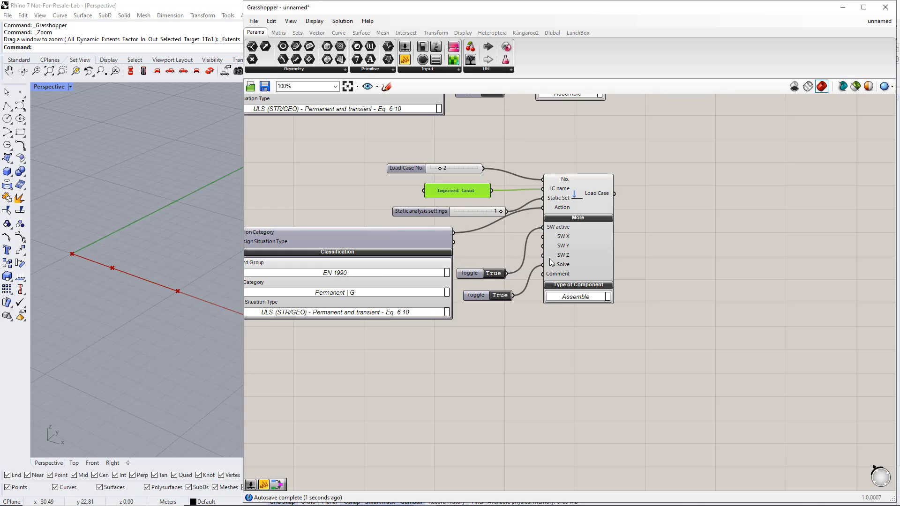
Disconnect and delete the SW active toggle of the imposed load case, and shift its static analysis settings slider slightly.
ctrl+drag(539, 233, 509, 275)
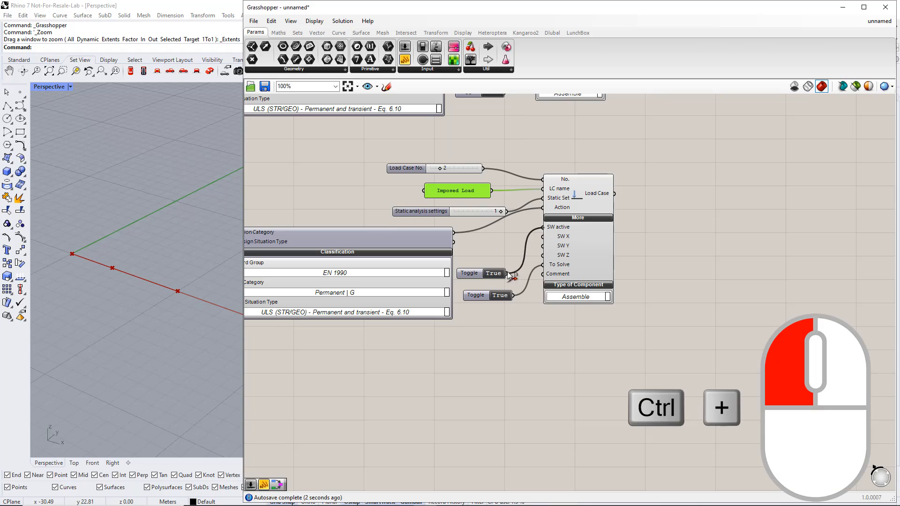
click(474, 271)
key(Delete)
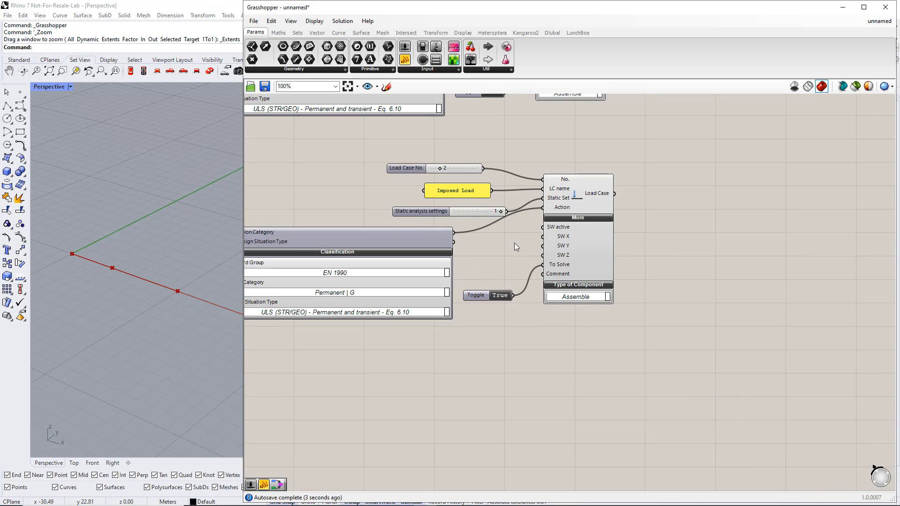
drag(446, 211, 429, 211)
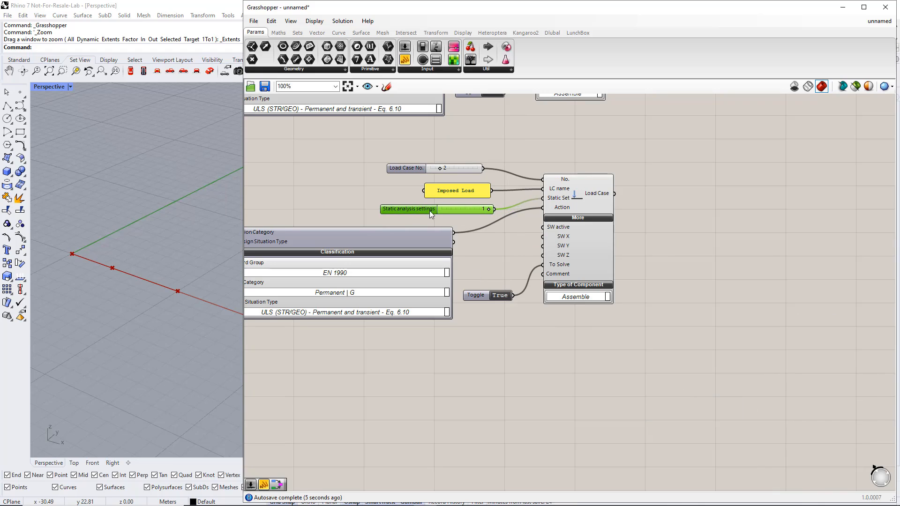
Set the imposed load case's action category to Imposed loads - category A: domestic, residential areas | QI A.
right_drag(501, 357, 528, 239)
scroll(564, 334, down, 2)
scroll(534, 308, up, 1)
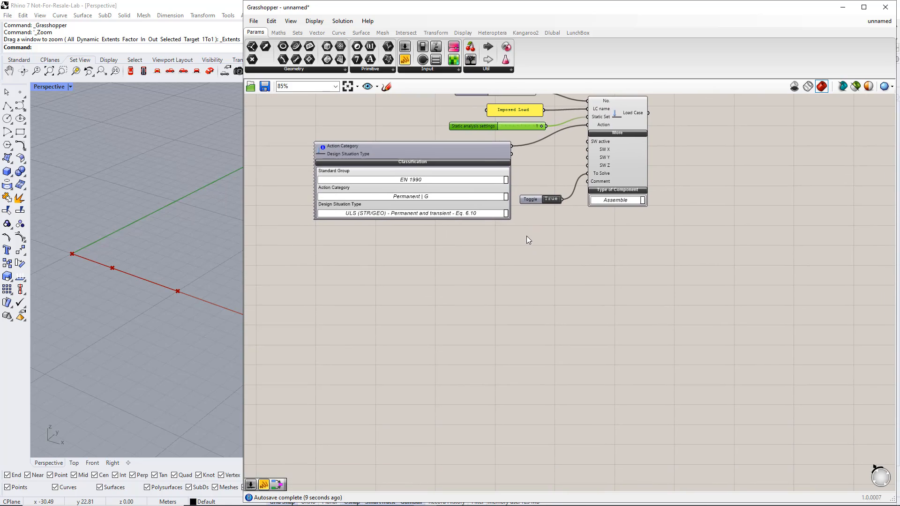
click(505, 196)
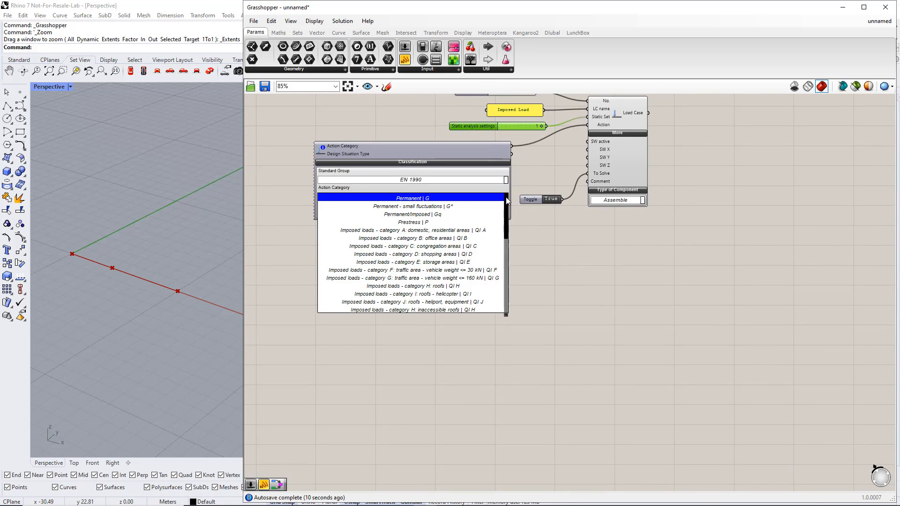
click(489, 230)
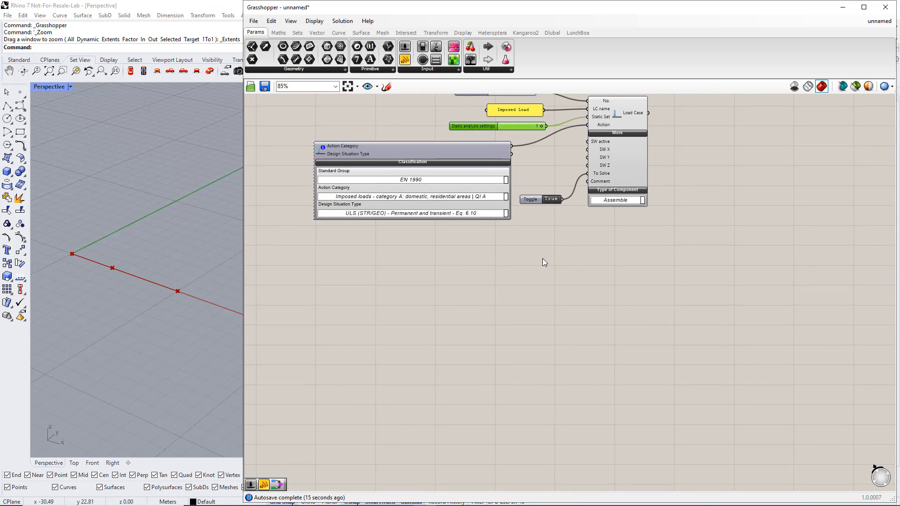
Add the Static Analysis Settings and both Load Case outputs to the RFEM export component's Input, keeping its existing connections.
scroll(618, 260, down, 5)
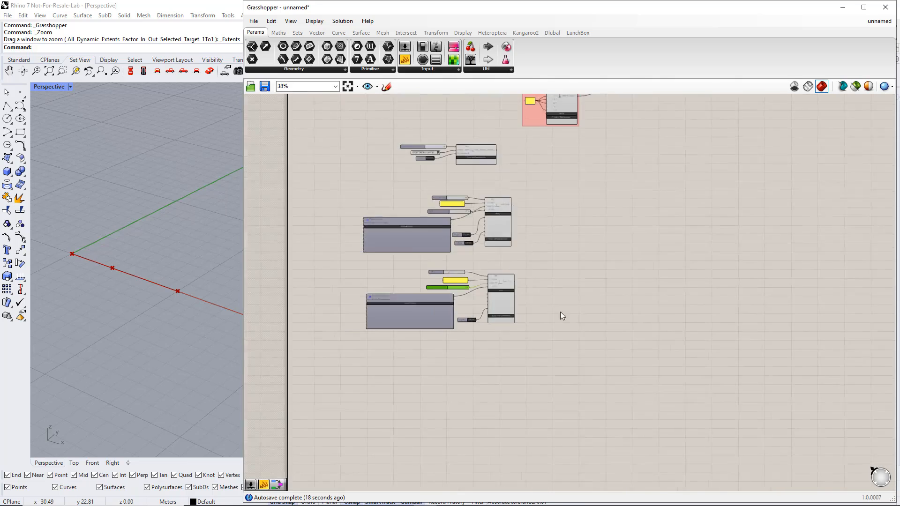
drag(560, 128, 559, 318)
scroll(560, 318, up, 3)
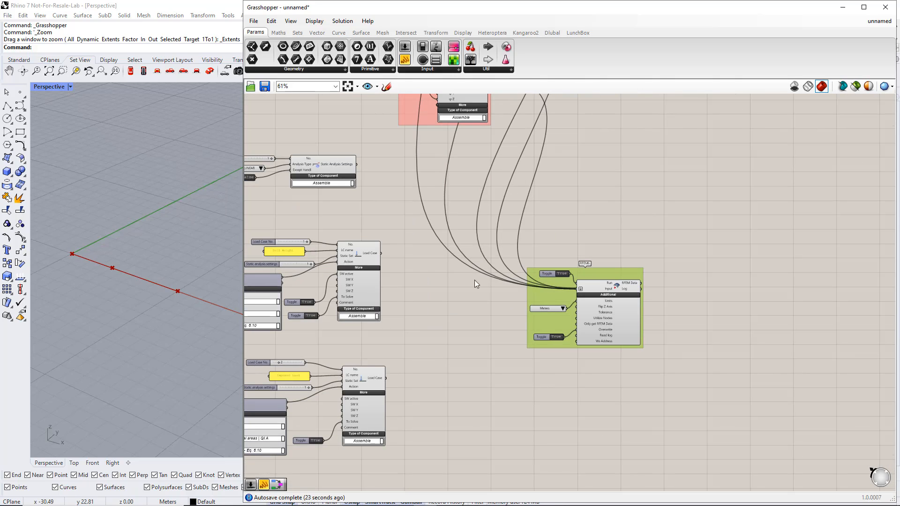
shift+drag(359, 164, 577, 289)
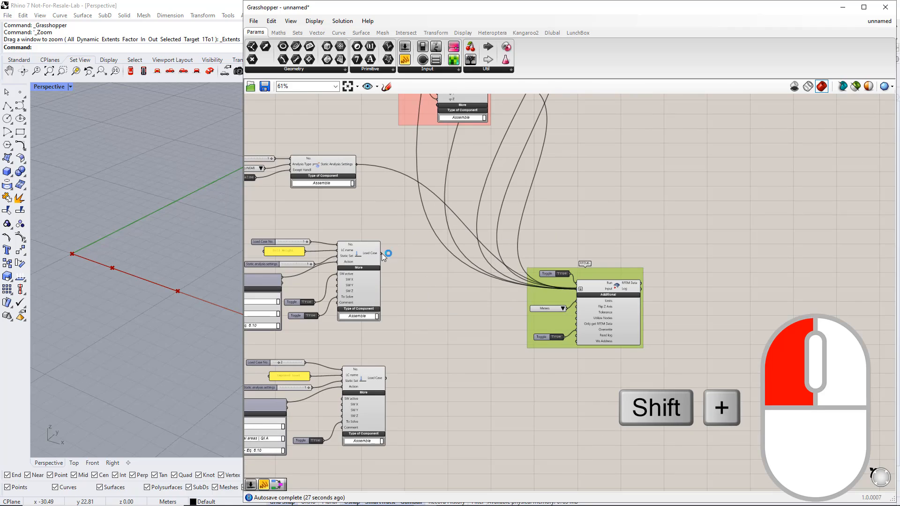
shift+drag(382, 253, 578, 289)
shift+drag(385, 378, 576, 309)
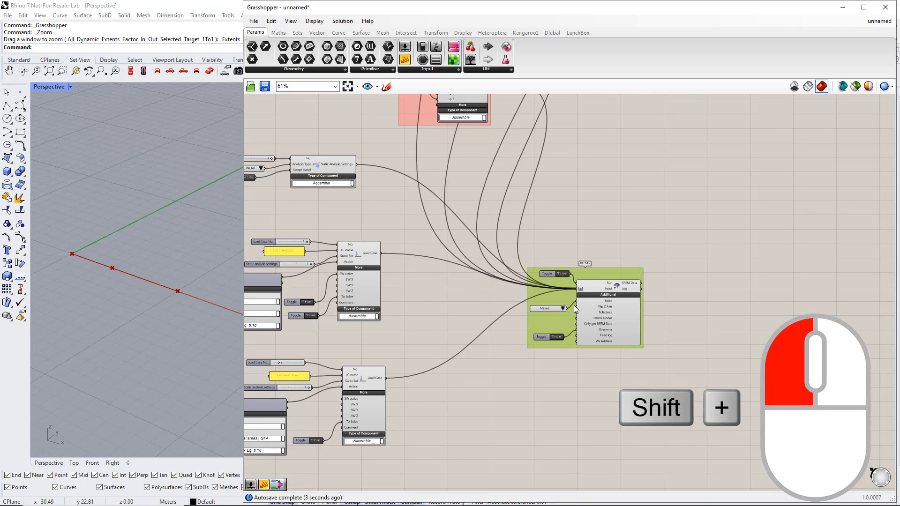
Switch the RFEM export component's Run toggle to False.
scroll(538, 384, down, 3)
scroll(547, 259, up, 3)
double_click(548, 259)
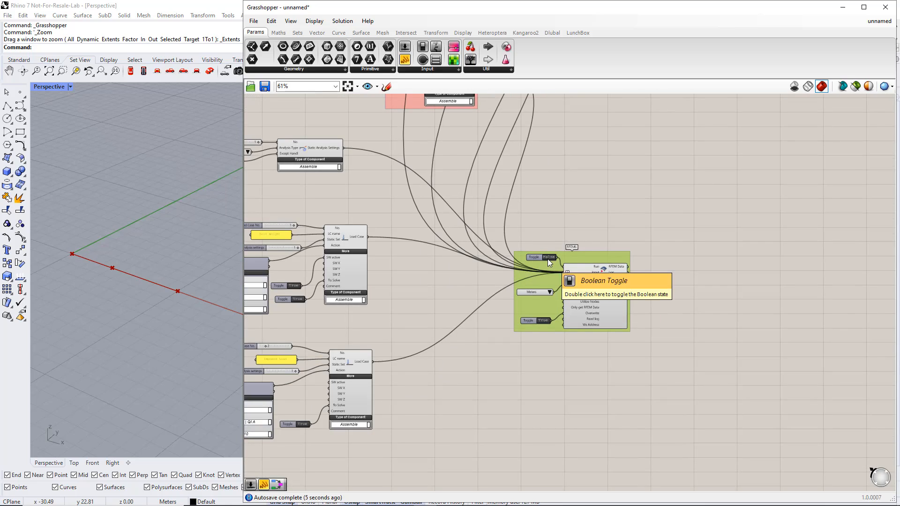
Place a Dlubal Design Situation component in the free space below the imposed load case.
scroll(505, 318, down, 3)
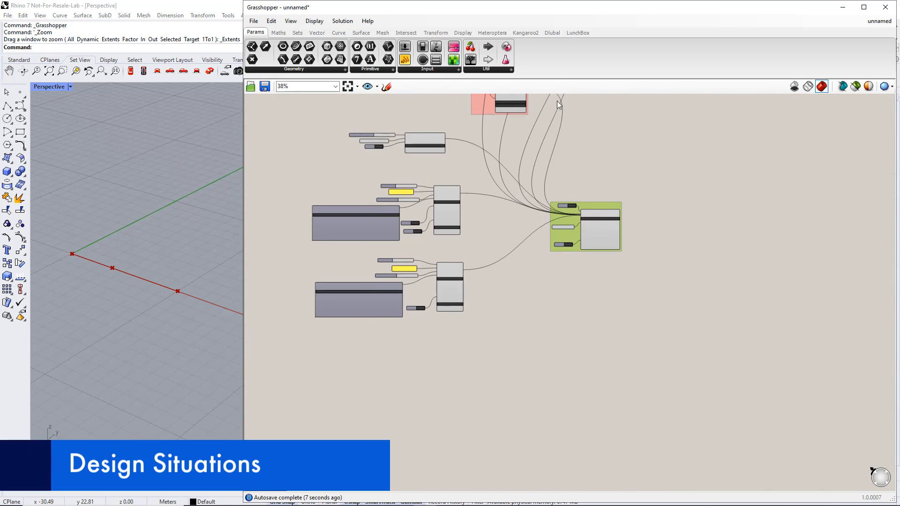
click(552, 33)
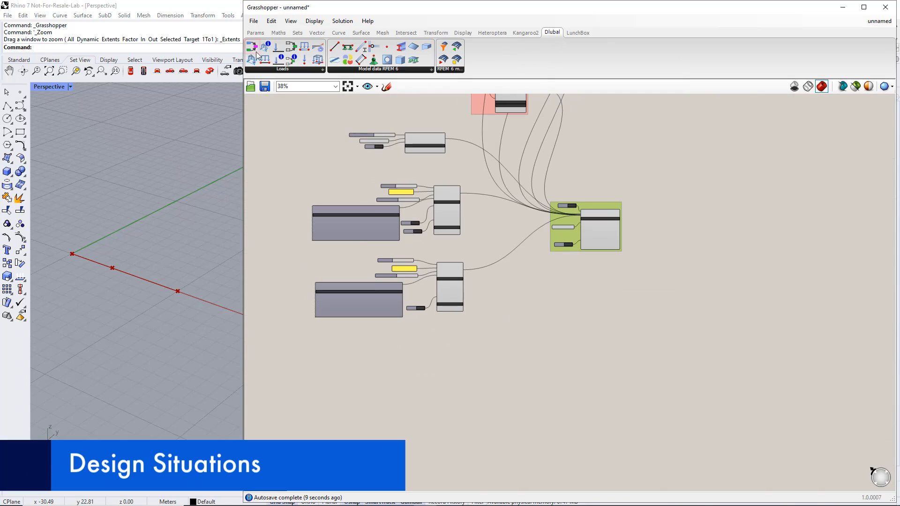
drag(256, 50, 530, 402)
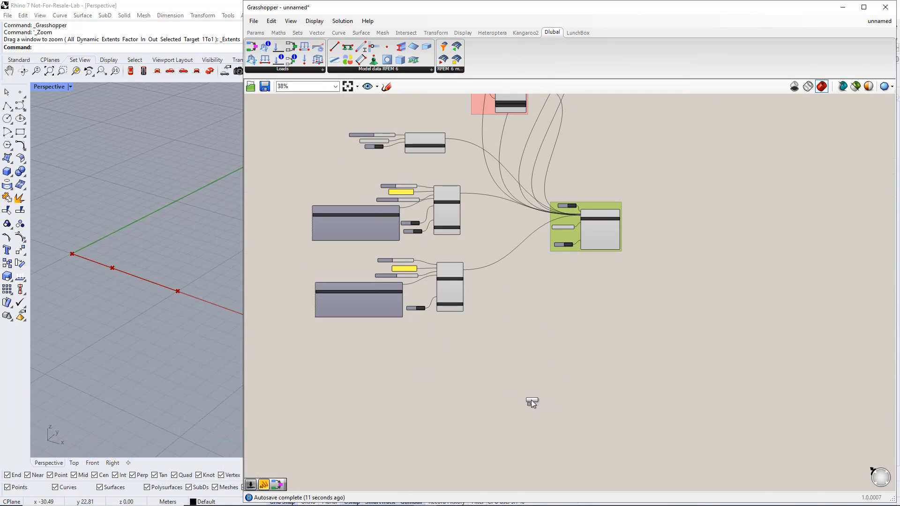
drag(485, 361, 483, 366)
click(496, 370)
scroll(487, 397, up, 2)
right_drag(487, 398, 587, 320)
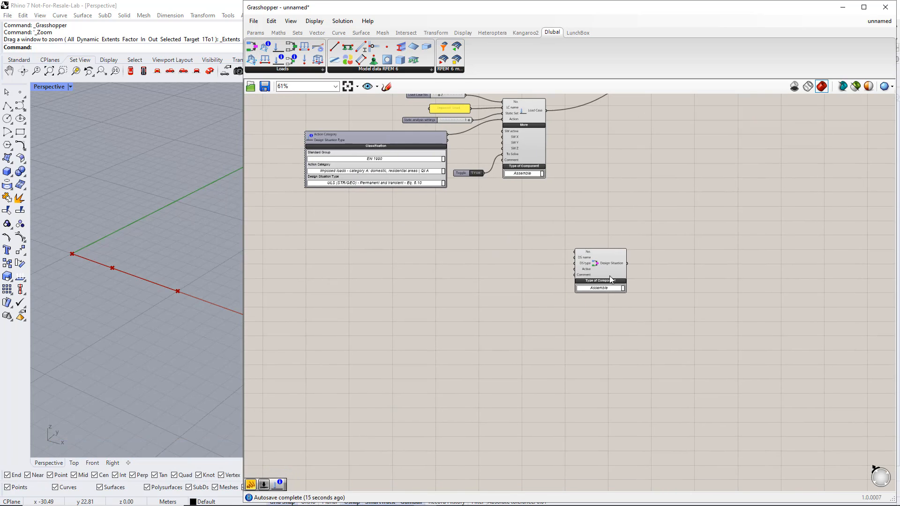
drag(605, 265, 570, 256)
click(520, 304)
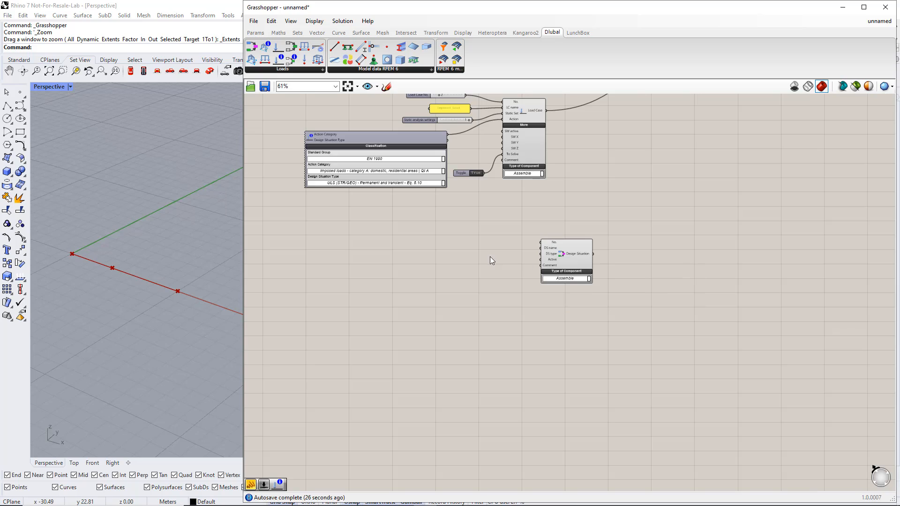
Add a number slider with value 1 and connect it to the Design Situation's No. input.
scroll(506, 249, up, 1)
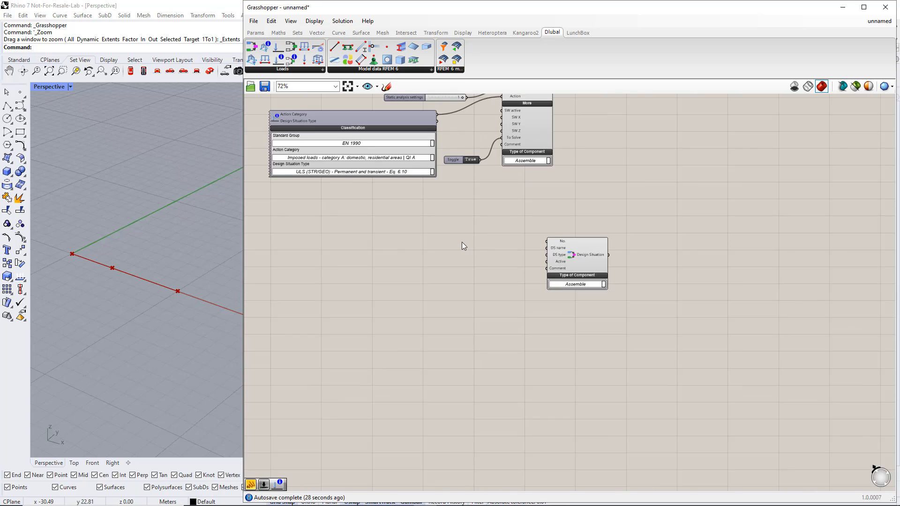
double_click(456, 240)
text(slider)
key(Return)
drag(485, 241, 546, 241)
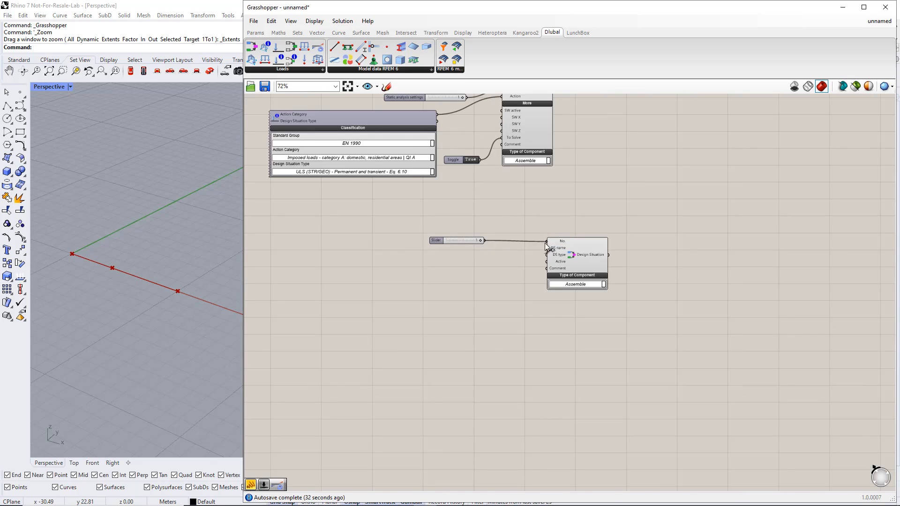
Add a compact text panel reading ULS below the number slider and connect it to the Design Situation's DS name input.
click(256, 33)
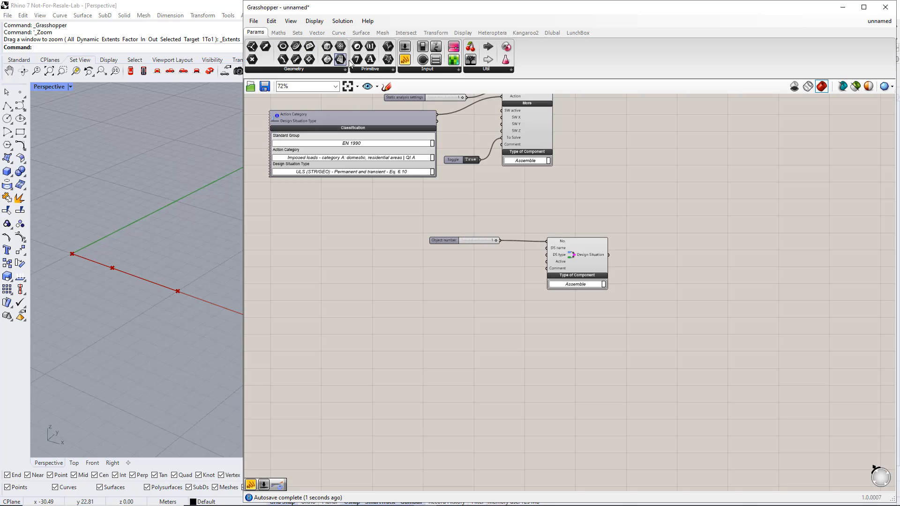
drag(404, 59, 413, 203)
double_click(473, 257)
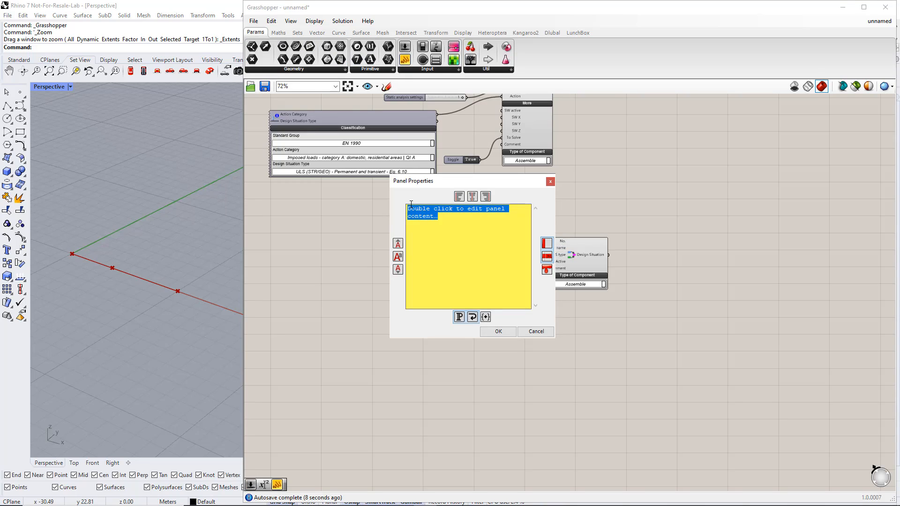
text(ULS)
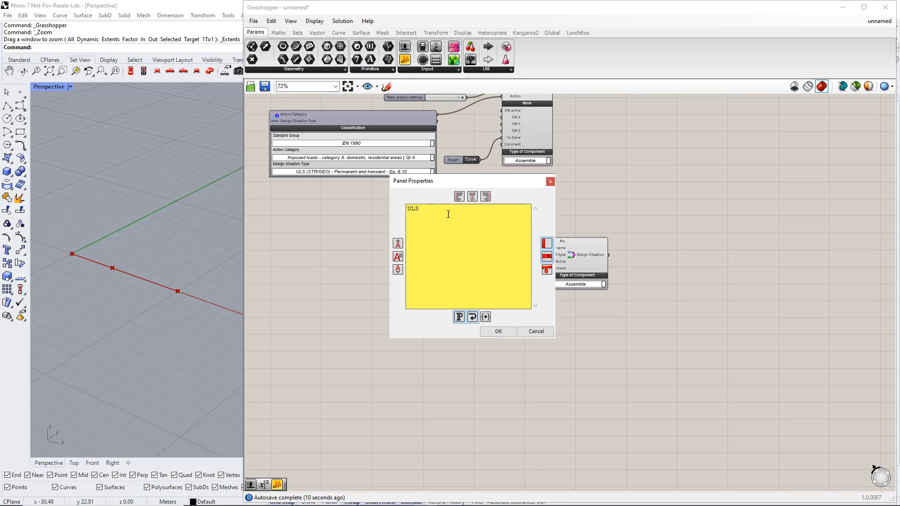
click(499, 330)
scroll(502, 253, up, 3)
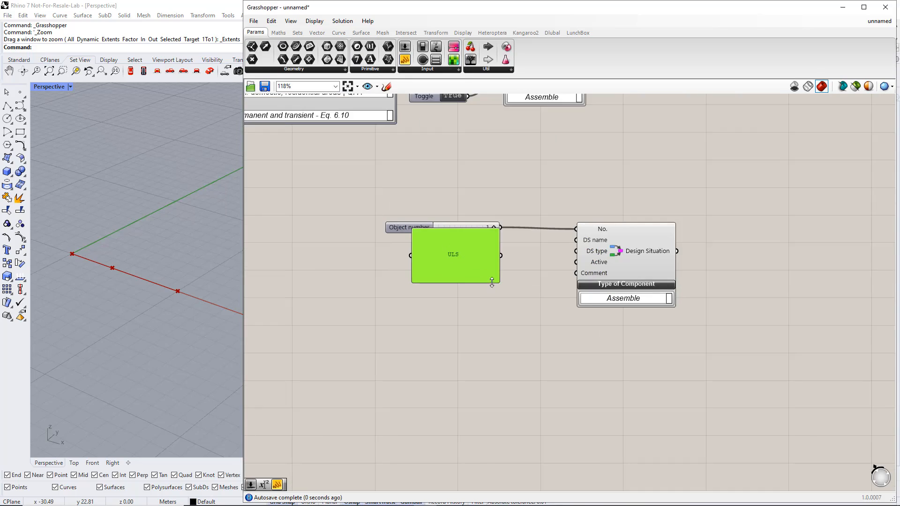
drag(499, 283, 576, 240)
drag(483, 254, 483, 249)
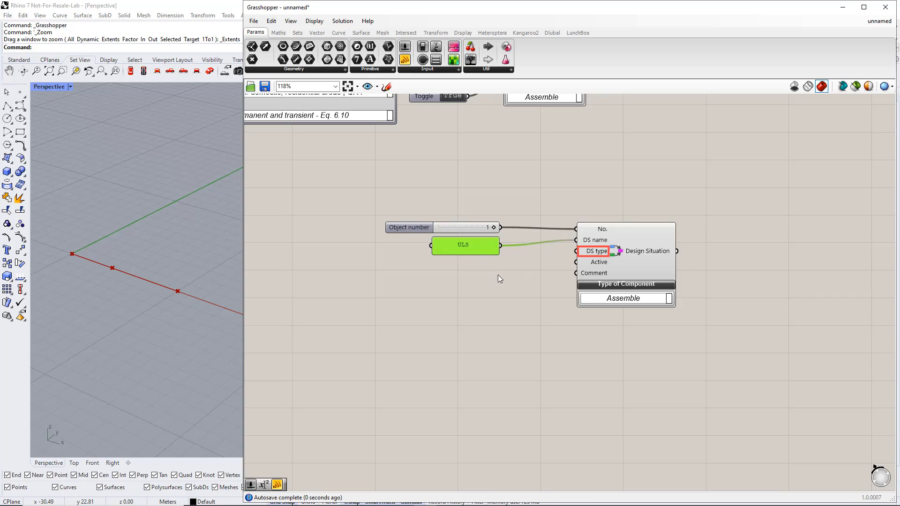
click(497, 274)
Place a Load Case Classification component below the ULS panel and set its Standard Group to EN 1990.
click(552, 32)
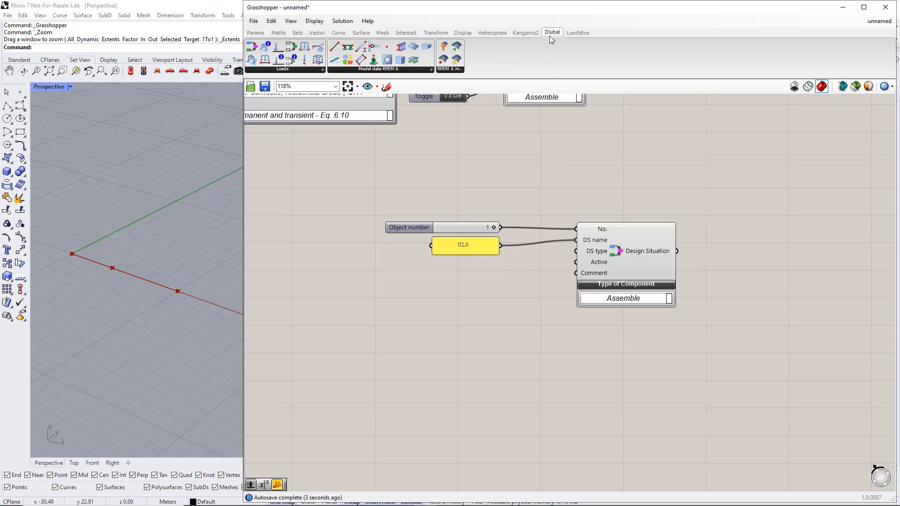
drag(276, 60, 368, 306)
right_drag(420, 348, 518, 280)
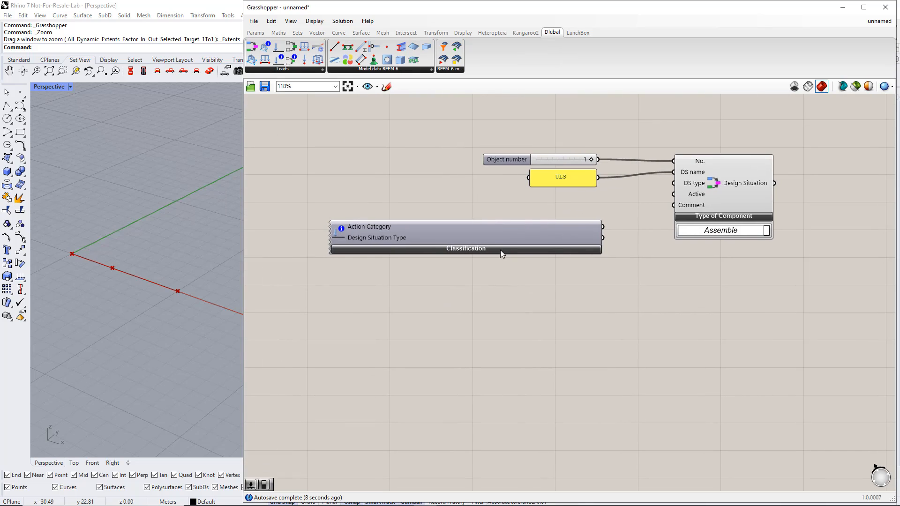
click(500, 250)
click(594, 276)
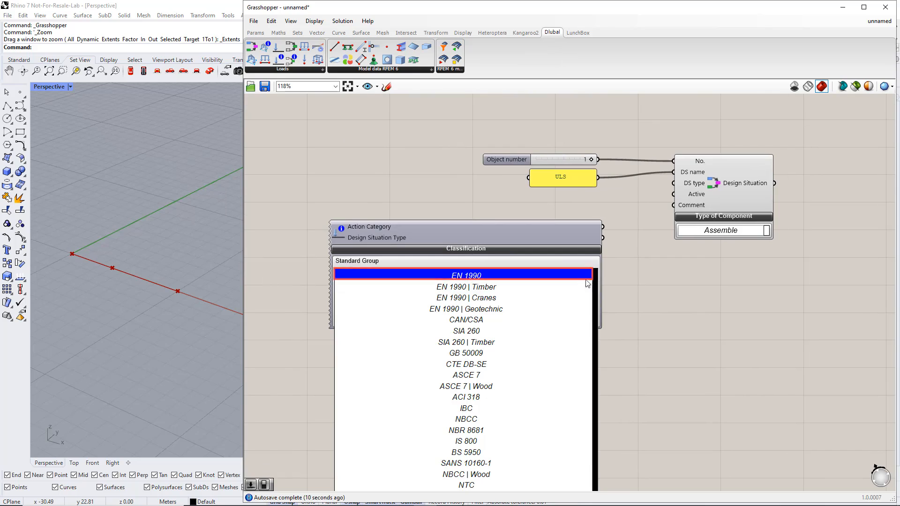
click(516, 276)
Set the new classification's Design Situation Type to ULS (STR/GEO) - Permanent and transient - Eq. 6.10.
right_drag(572, 299, 539, 183)
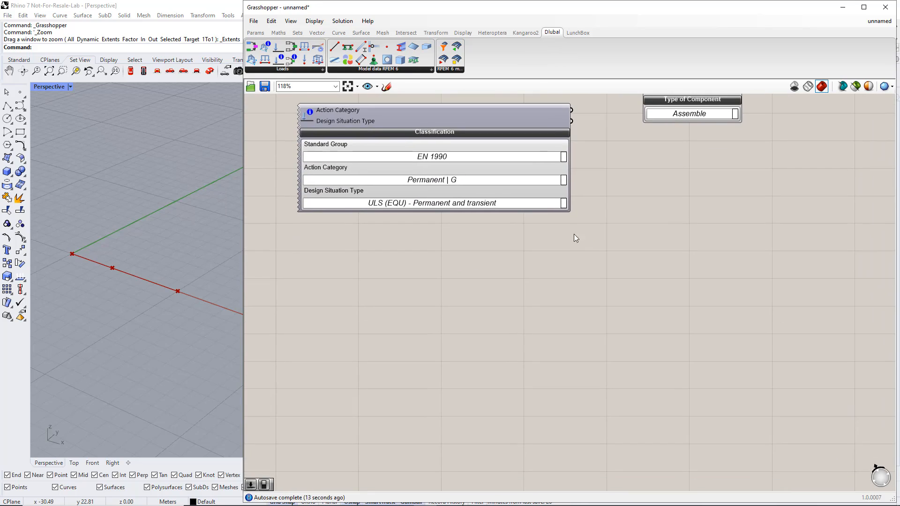
click(562, 184)
click(567, 196)
click(564, 202)
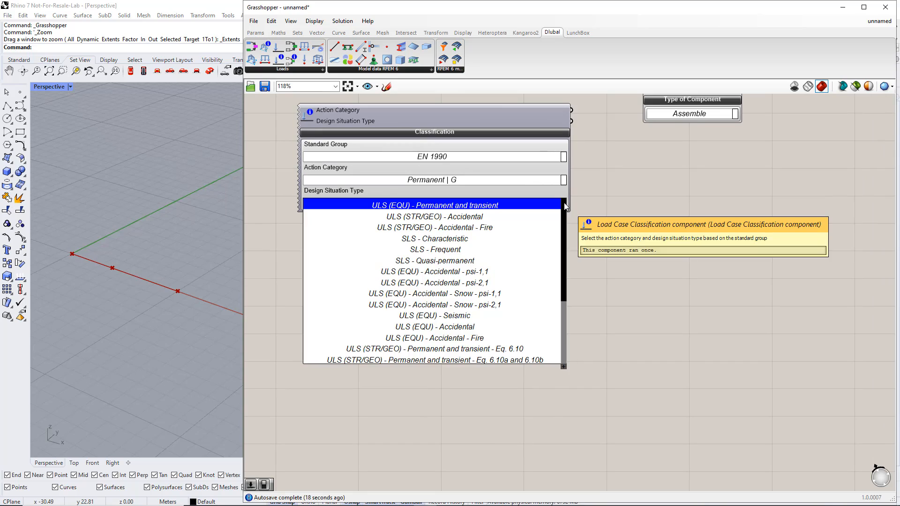
click(514, 349)
Connect the classification's Design Situation Type output to the Design Situation's DS type input and move the classification closer beneath the ULS panel.
scroll(512, 347, down, 2)
right_drag(589, 269, 504, 368)
scroll(504, 323, up, 1)
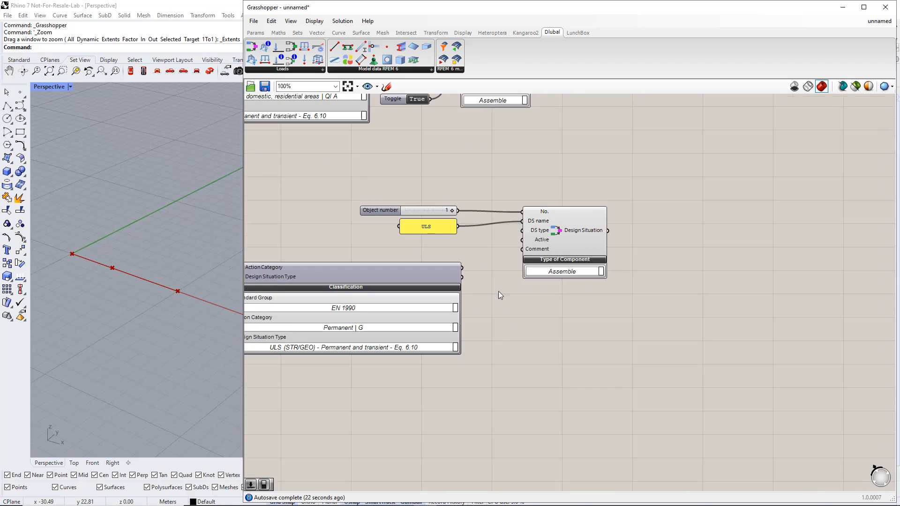
drag(462, 277, 517, 235)
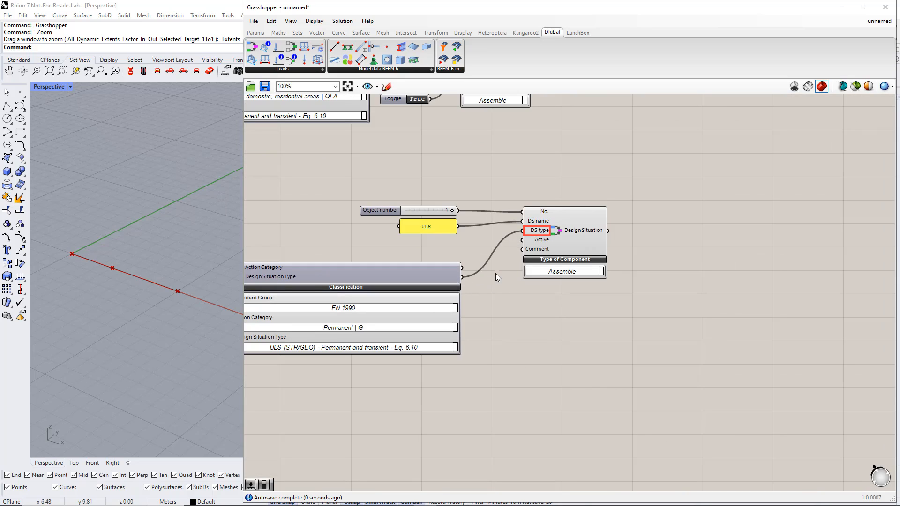
drag(441, 271, 468, 249)
click(435, 345)
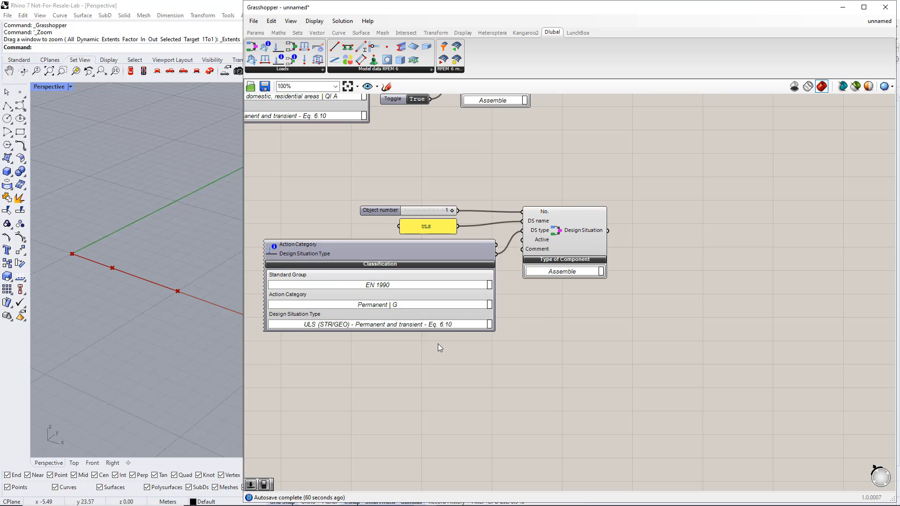
Duplicate the ULS design situation with its slider, panel and classification into the free space below the original.
scroll(523, 317, down, 2)
scroll(524, 315, up, 2)
scroll(523, 306, down, 2)
drag(591, 396, 318, 241)
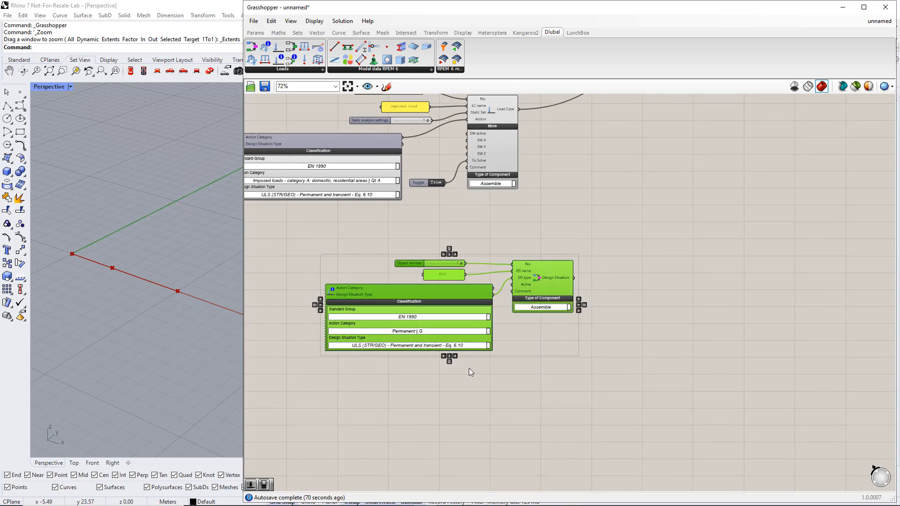
right_drag(487, 370, 522, 313)
drag(578, 226, 514, 338)
right_drag(519, 386, 555, 318)
click(538, 341)
Replace the copied object number slider with a new slider of value 2 connected to the copied Design Situation's No. input.
scroll(482, 327, up, 2)
click(396, 217)
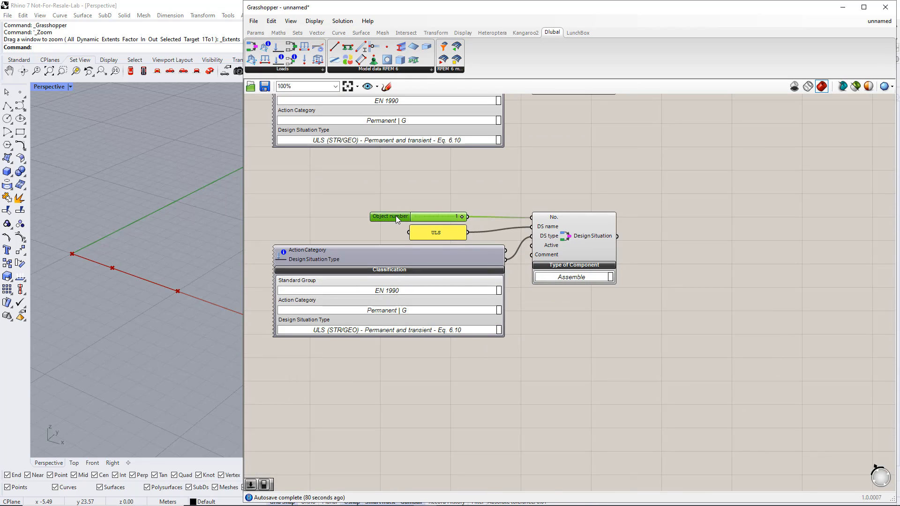
key(Delete)
double_click(439, 207)
text(2)
key(Return)
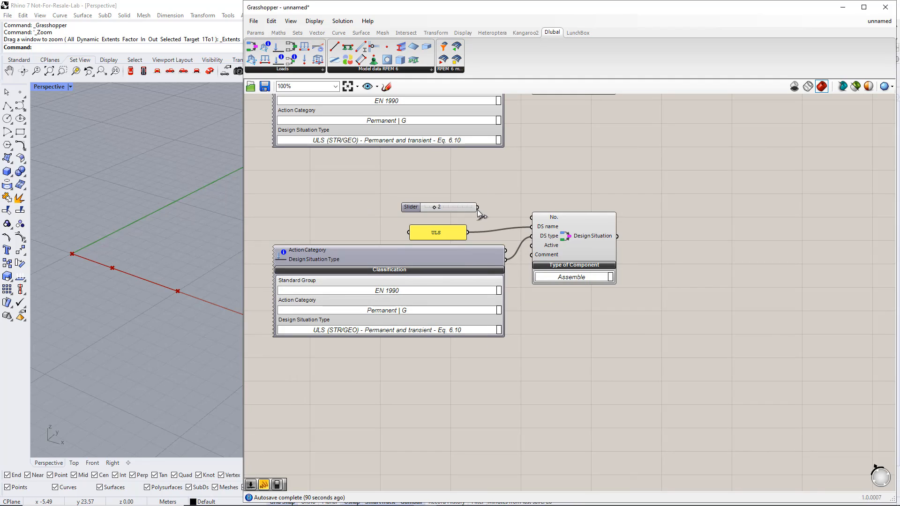
drag(478, 207, 531, 217)
Change the copied design situation's name panel to SLS.
click(441, 235)
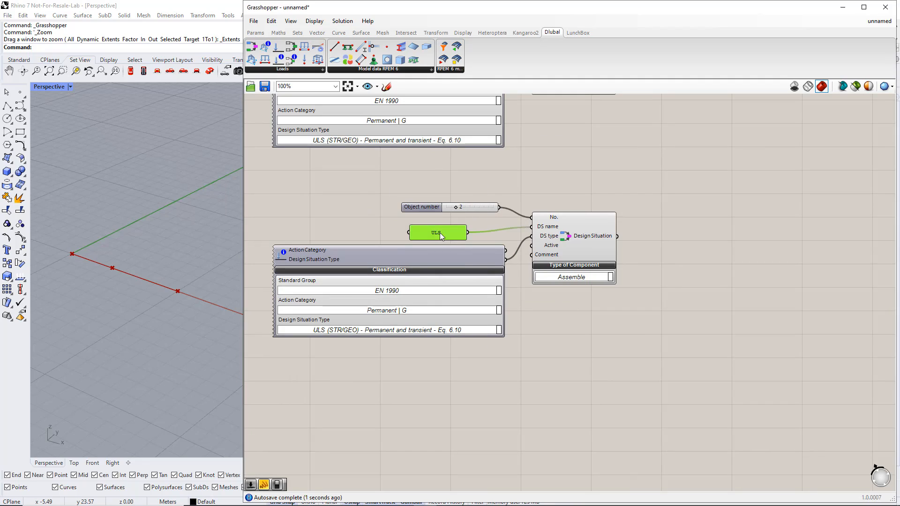
double_click(441, 235)
drag(379, 187, 374, 186)
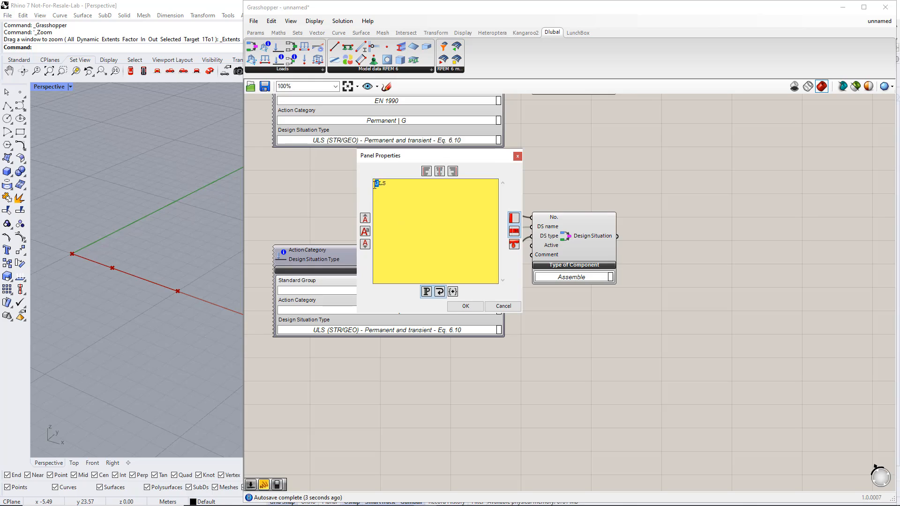
text(S)
click(465, 307)
Set the Design Situation Type of the copied classification to SLS - Characteristic.
right_drag(485, 359, 508, 261)
click(516, 237)
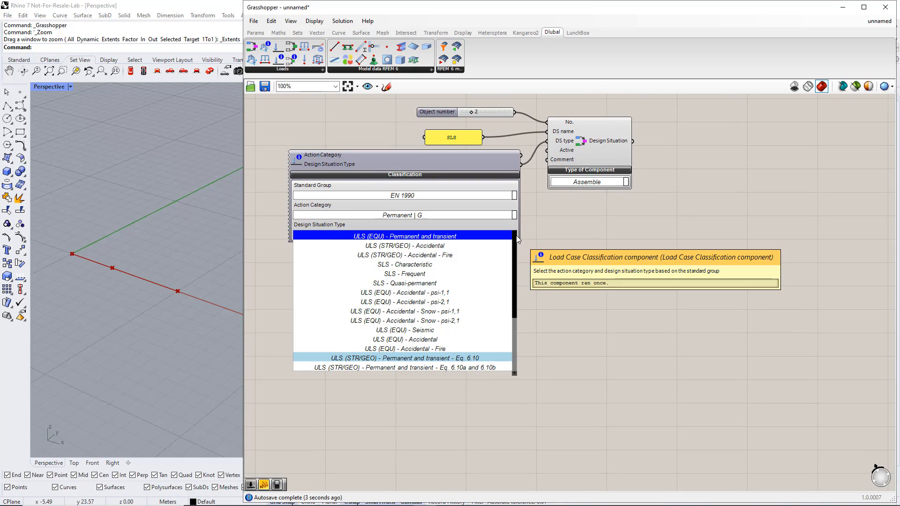
click(445, 265)
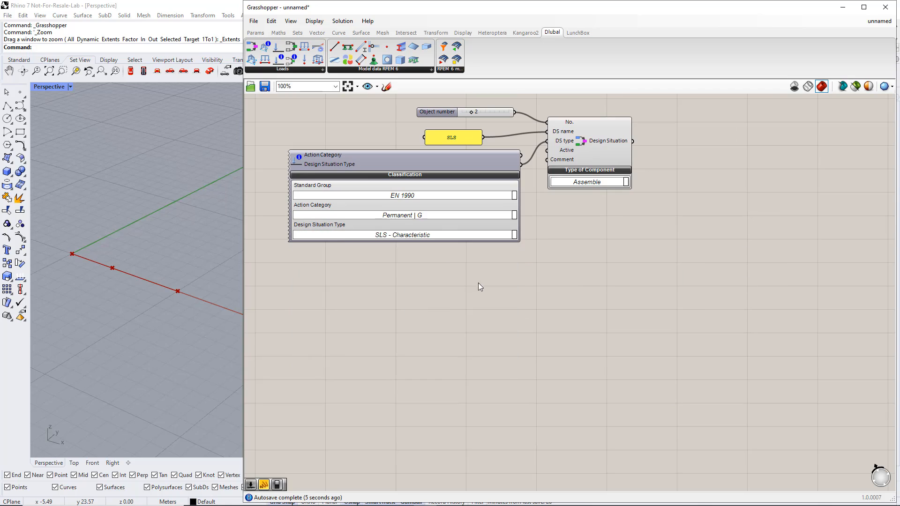
Add both Design Situation outputs to the RFEM export component's Input, keeping its existing connections.
scroll(597, 281, down, 5)
drag(585, 169, 578, 336)
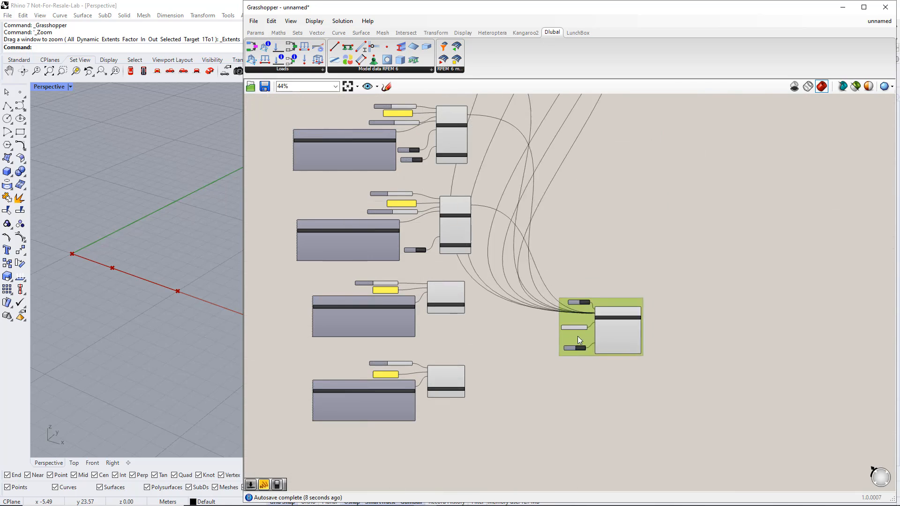
scroll(499, 355, up, 4)
shift+drag(432, 231, 654, 281)
shift+drag(436, 396, 653, 280)
scroll(640, 355, down, 3)
right_drag(650, 353, 581, 288)
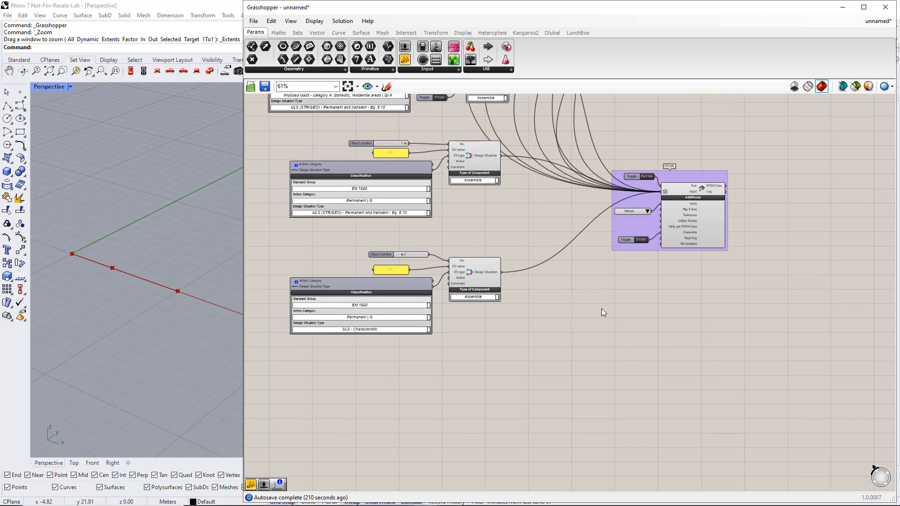
Place a Load Combination component in the free space below the design situations, with a Load Combination Items component before it.
scroll(607, 322, down, 1)
right_drag(603, 320, 577, 297)
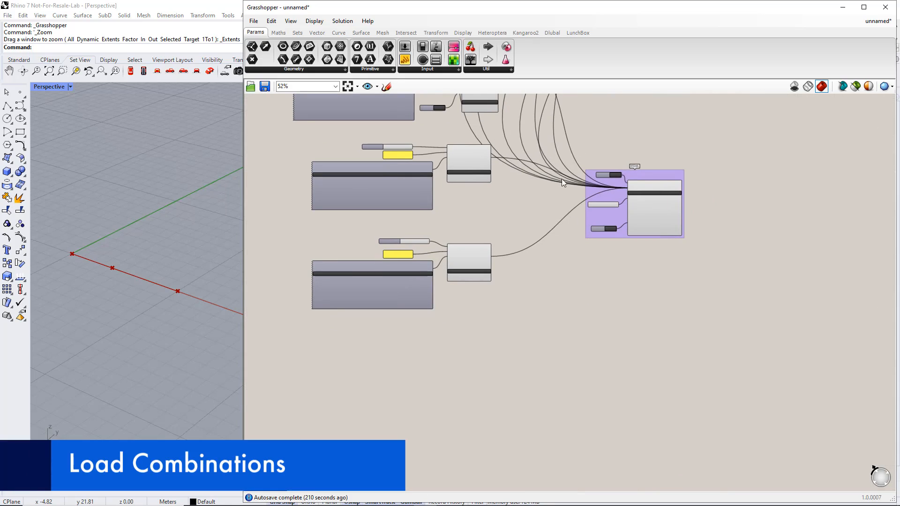
click(552, 34)
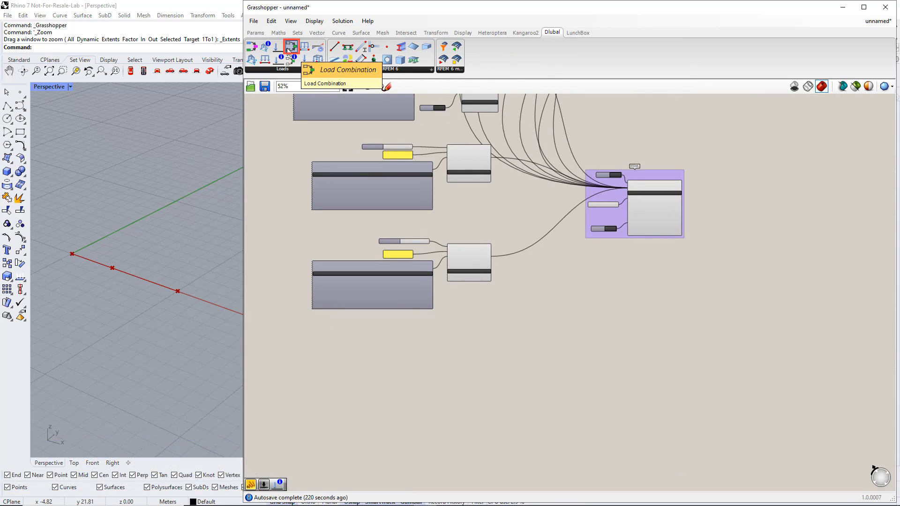
drag(288, 48, 684, 385)
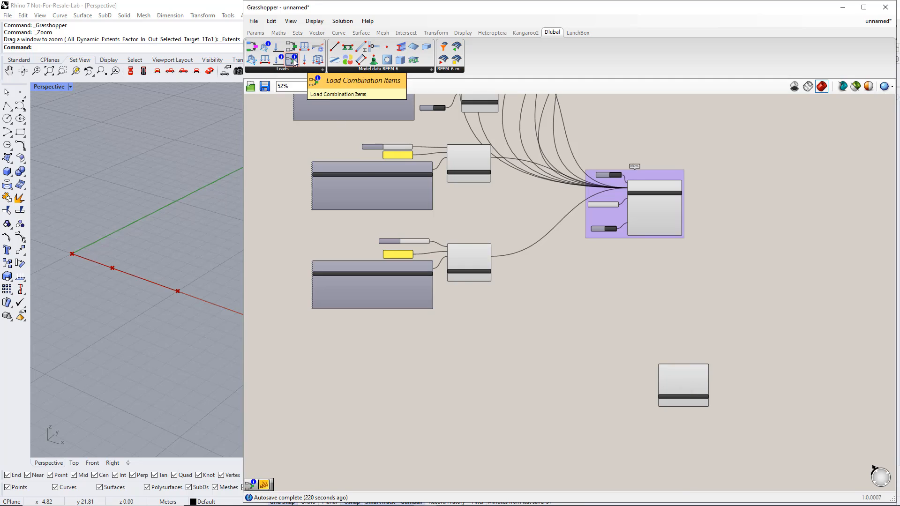
drag(294, 62, 541, 324)
drag(572, 385, 563, 387)
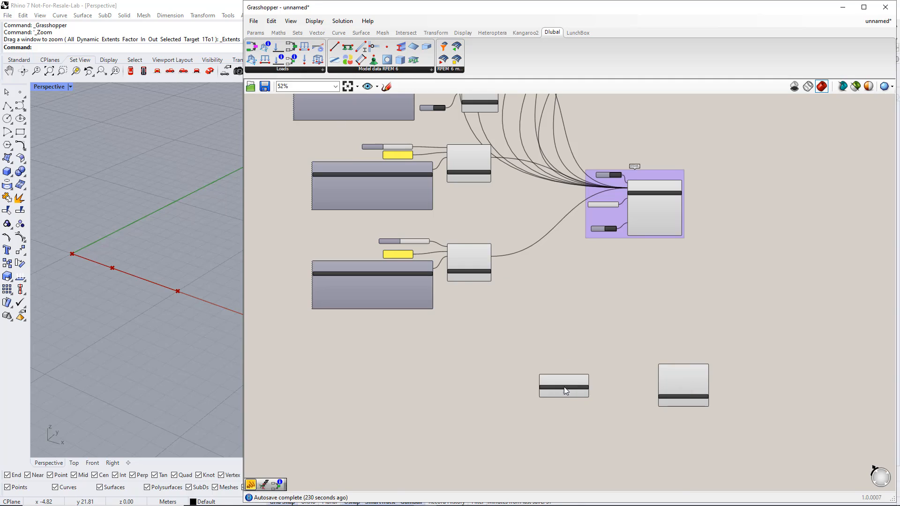
scroll(564, 387, up, 3)
right_drag(502, 392, 567, 331)
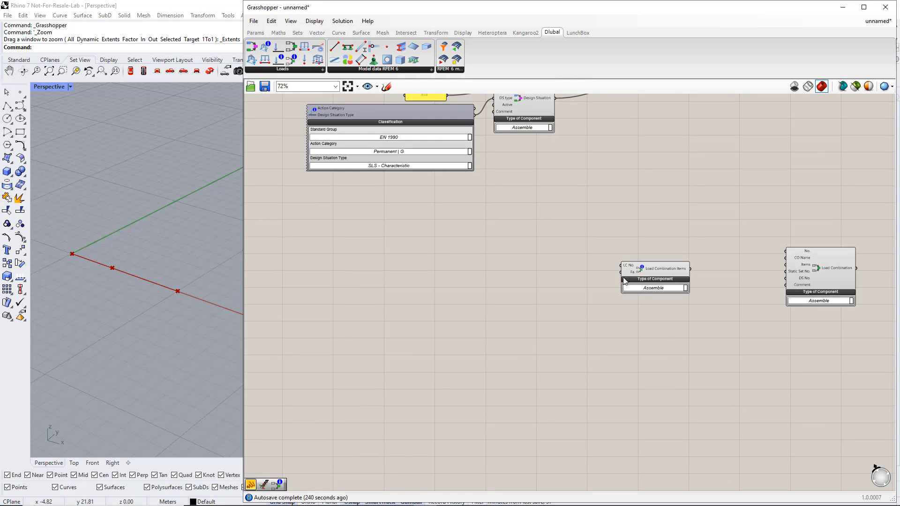
Add a panel ahead of the Load Combination Items component, make it treat each line as a separate item, and enter 1.
click(256, 33)
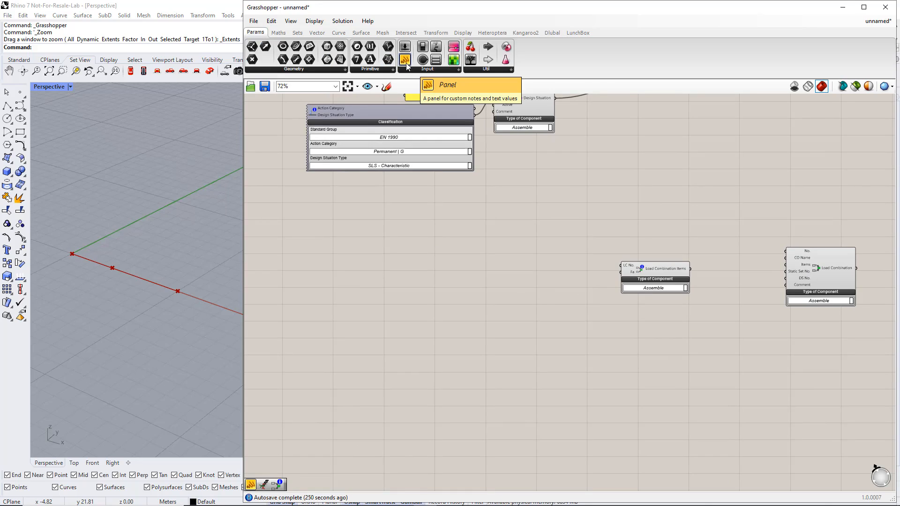
drag(405, 60, 437, 236)
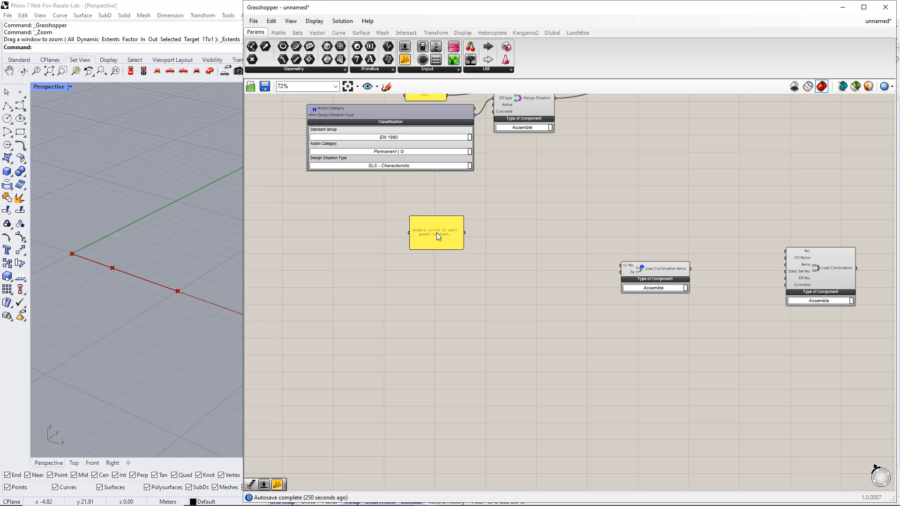
right_click(437, 236)
click(463, 264)
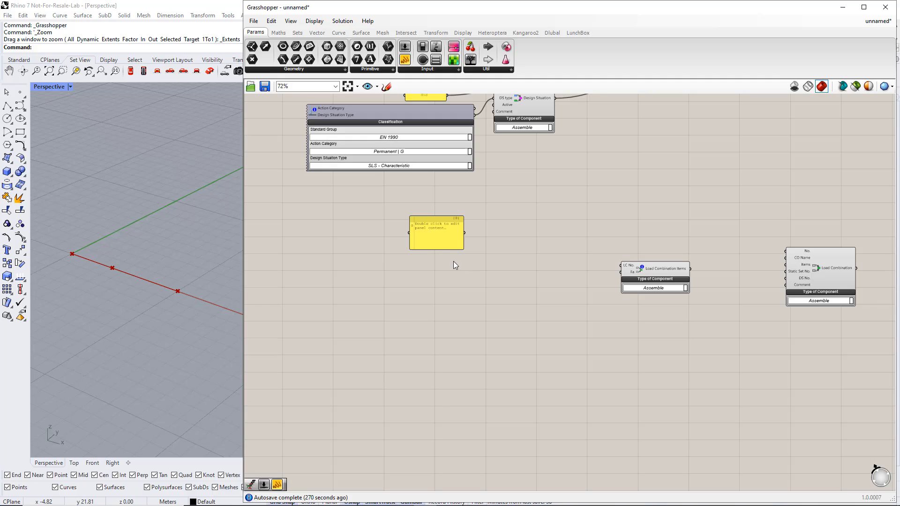
double_click(440, 240)
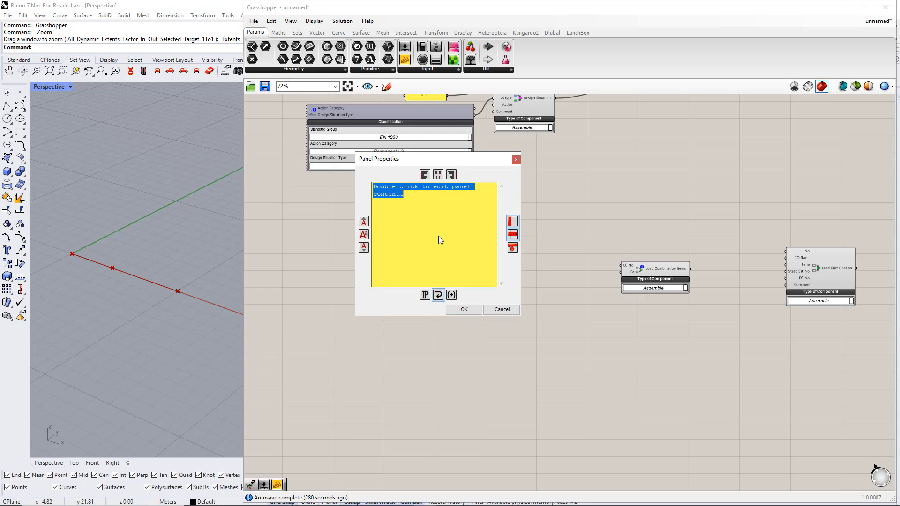
text(1)
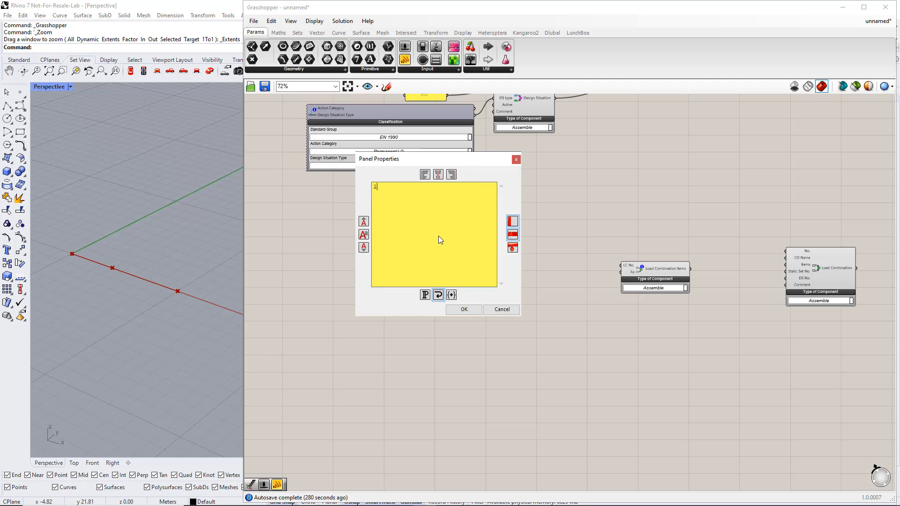
click(462, 309)
Duplicate the list panel directly below the original and add 2 as a second line in the copy.
alt+drag(447, 247, 451, 296)
double_click(449, 296)
click(408, 255)
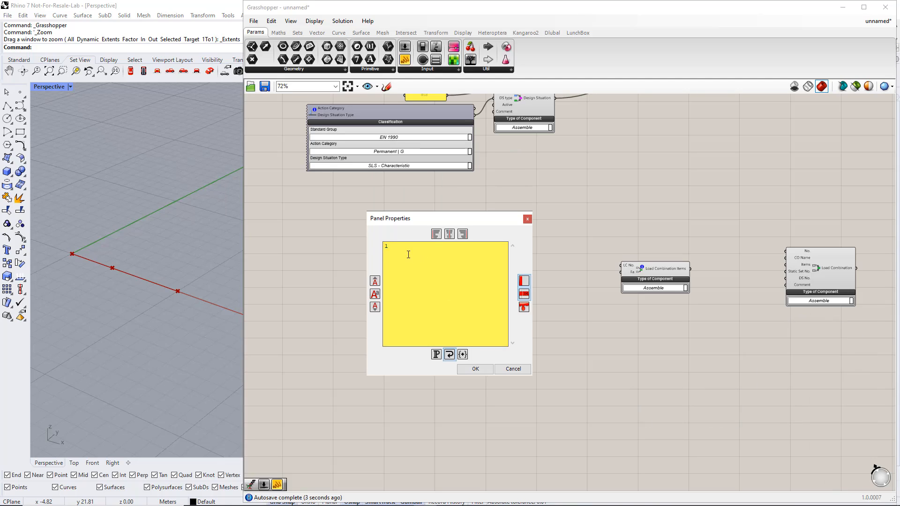
key(Return)
text(2)
click(475, 368)
click(465, 345)
drag(446, 290, 447, 281)
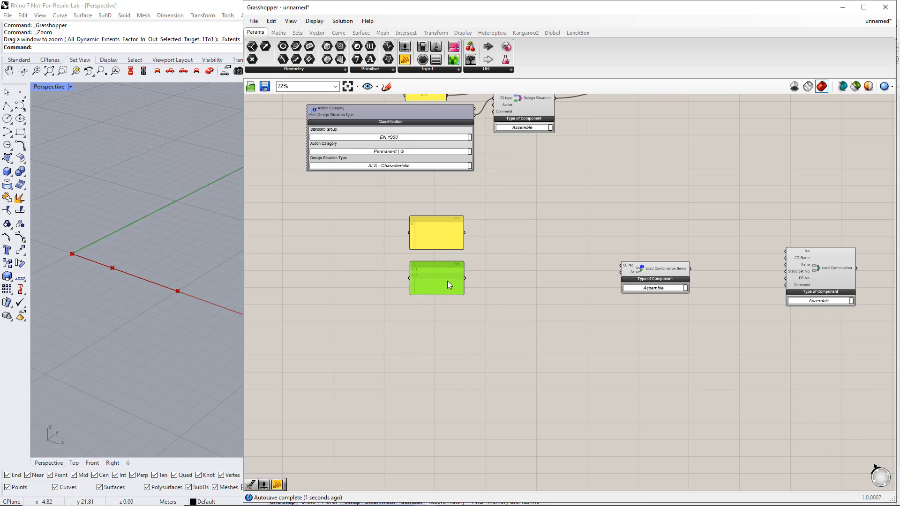
scroll(444, 286, up, 2)
right_drag(424, 328, 473, 329)
click(416, 295)
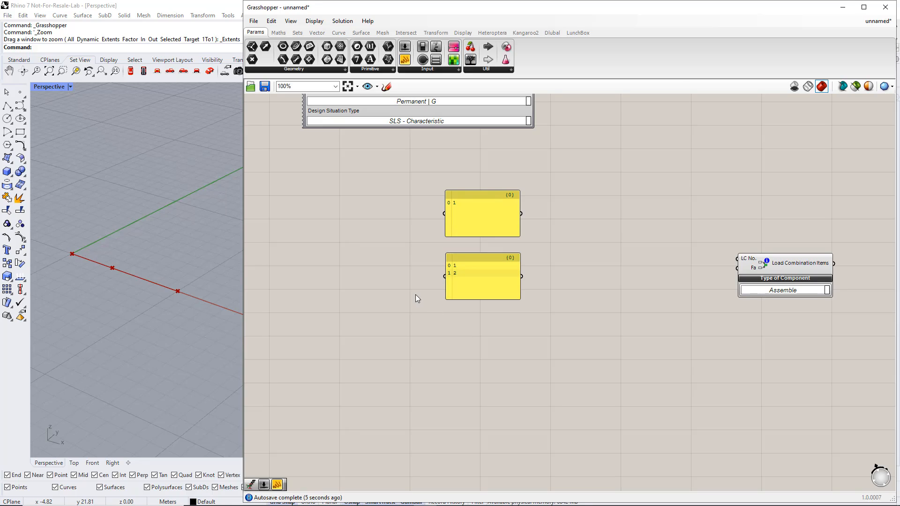
Add a scribble note beside the two list panels and set its text to ULS Combos.
click(495, 69)
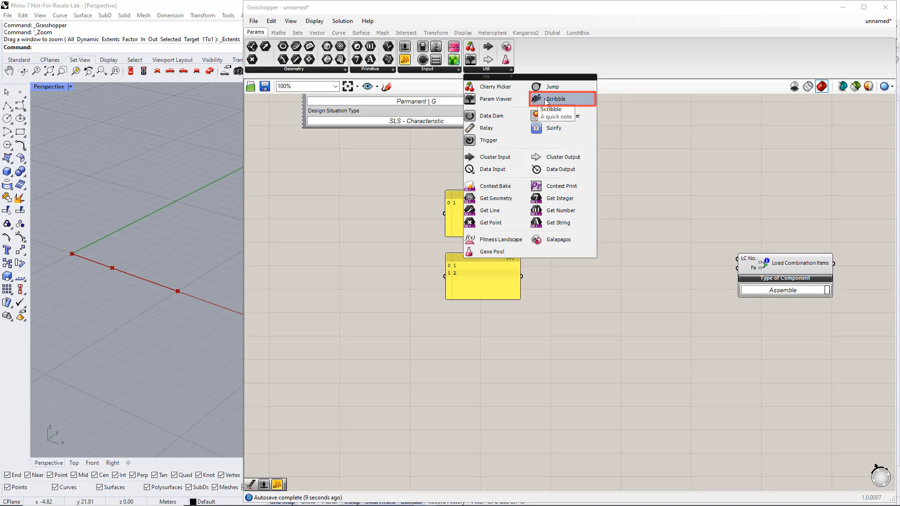
drag(537, 98, 468, 229)
drag(383, 250, 383, 250)
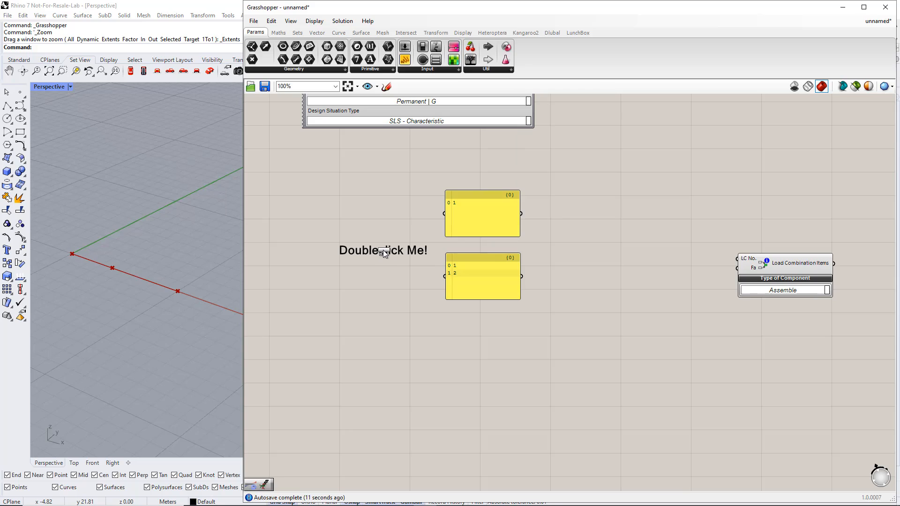
double_click(383, 250)
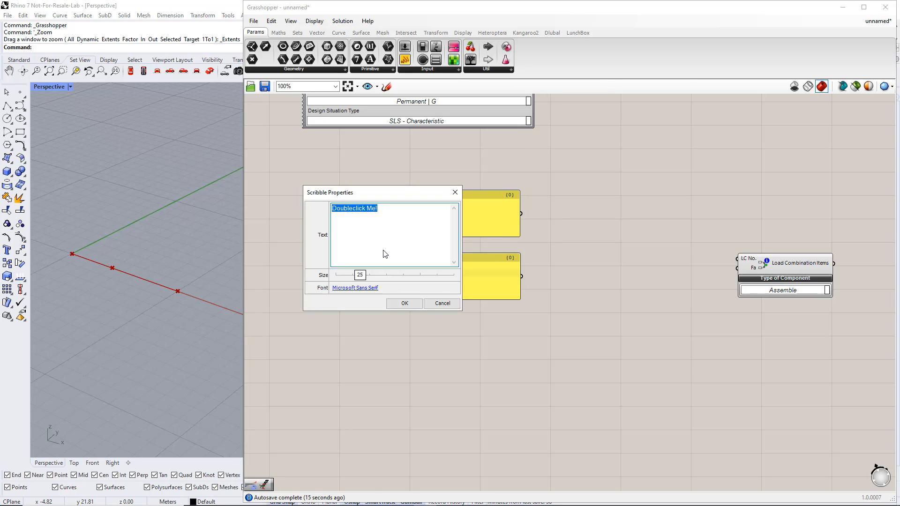
text(ULS)
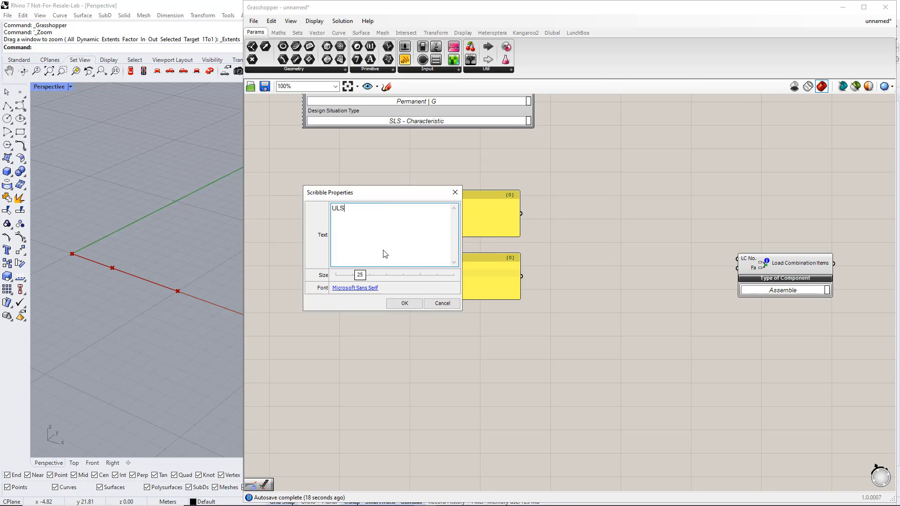
text( Combos)
click(404, 304)
Group the ULS Combos note with its two list panels.
drag(535, 338, 301, 176)
key(ctrl+g)
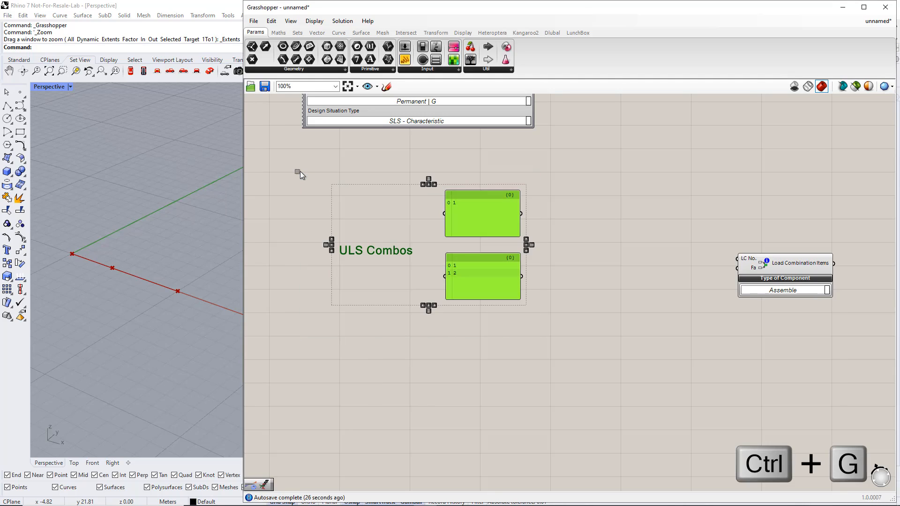
click(508, 353)
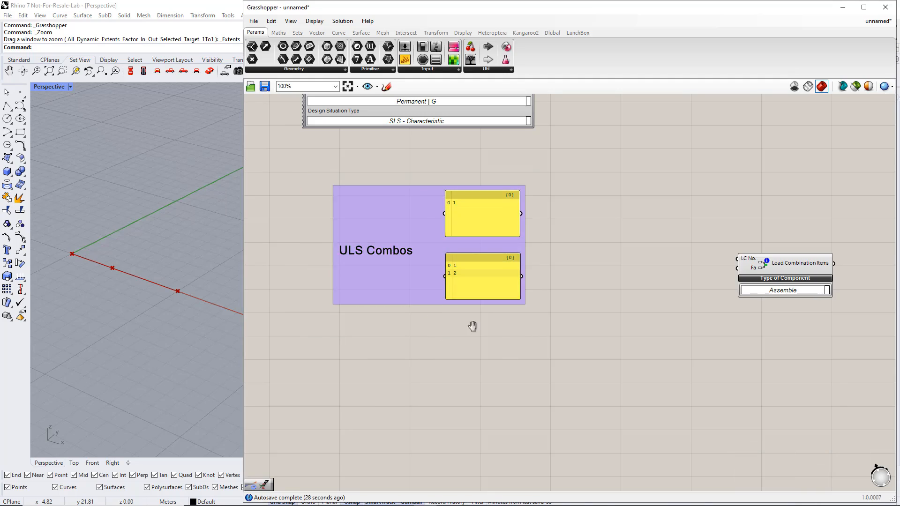
Duplicate the ULS Combos note and panels directly below the original and group the copy.
right_drag(427, 284, 415, 187)
alt+drag(412, 191, 412, 332)
drag(297, 409, 563, 224)
key(ctrl+g)
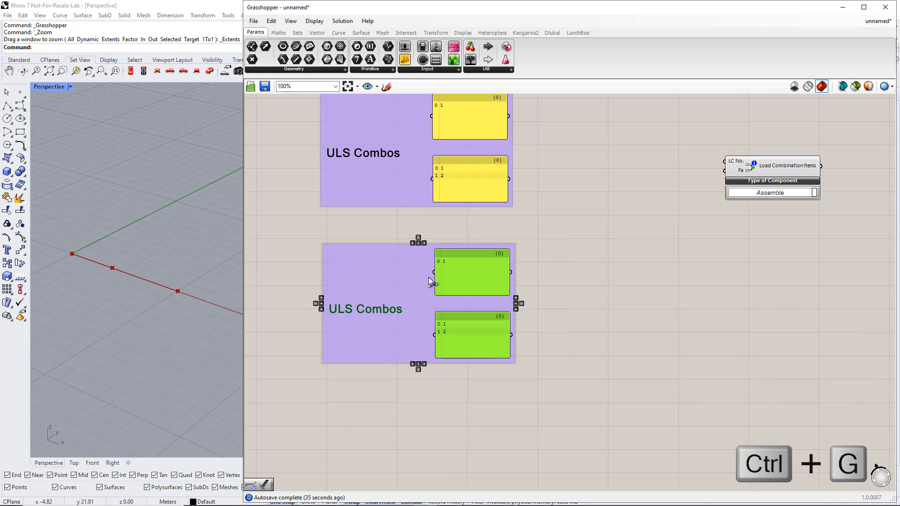
Change the note text in the copied group to SLS Combos.
double_click(381, 311)
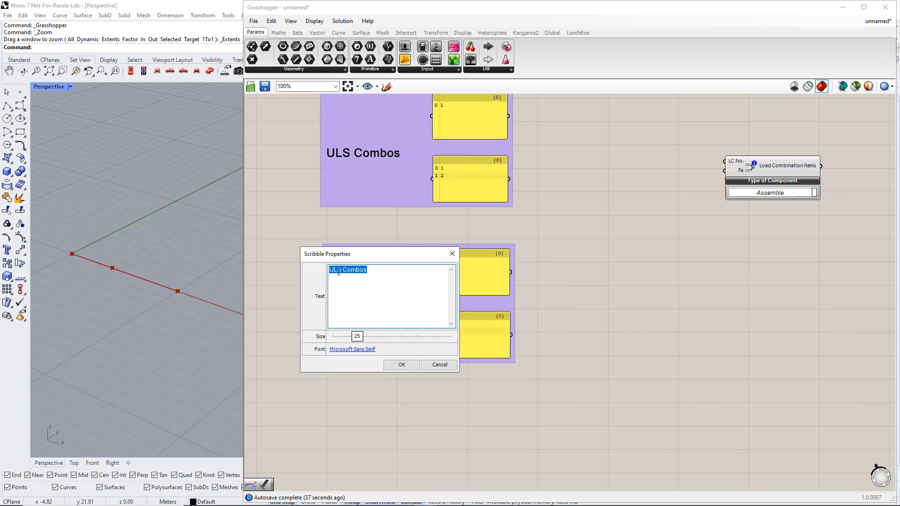
drag(334, 272, 329, 277)
text(S)
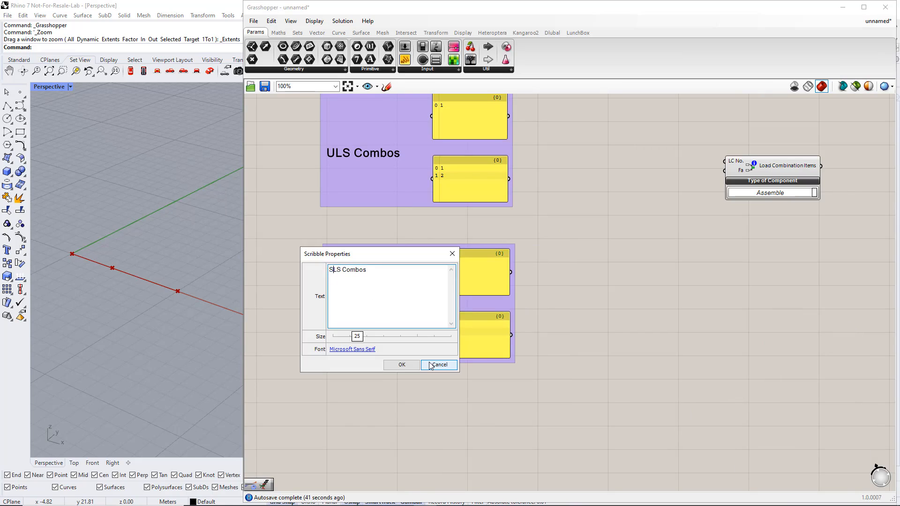
click(402, 364)
Duplicate the ULS Combos and SLS Combos notes and panels together in the free space below the originals.
scroll(399, 365, down, 4)
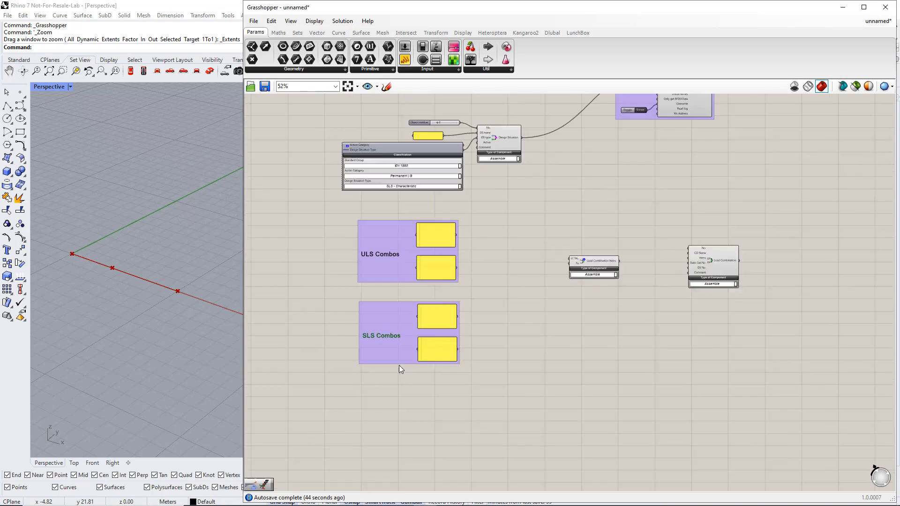
click(435, 355)
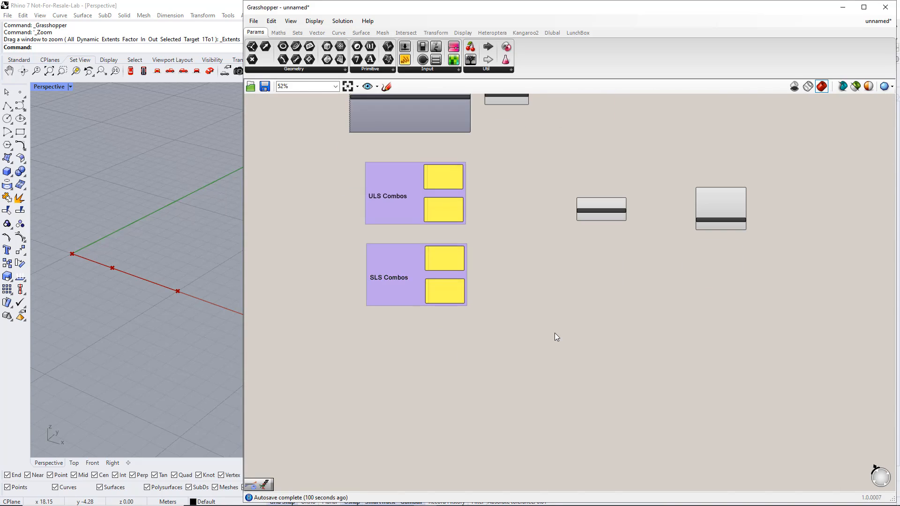
alt+drag(412, 192, 415, 370)
scroll(307, 251, up, 2)
In the copied ULS Combos set, enter 1.35 in the first panel and 1.35 and 1.5 on separate lines in the second.
double_click(417, 271)
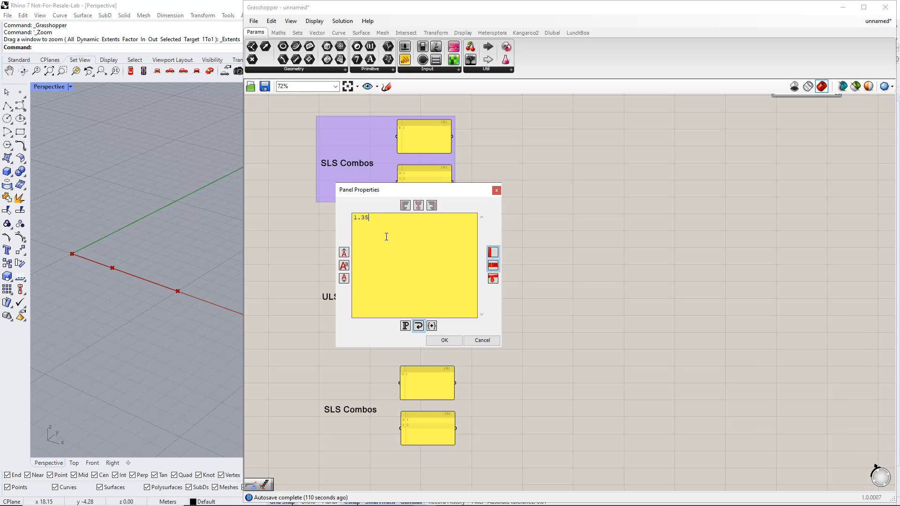
click(444, 341)
double_click(422, 325)
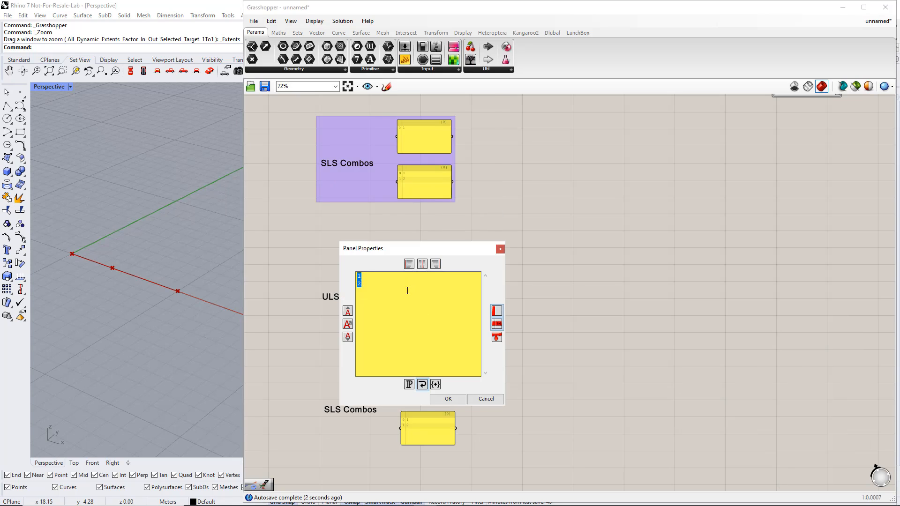
text(1.35)
key(Return)
text(1.5)
click(449, 399)
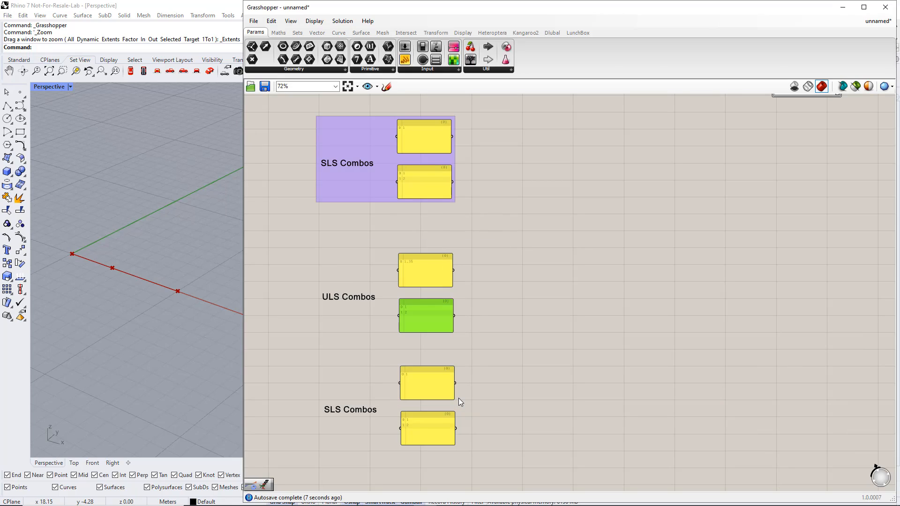
Edit the factor list in the second panel of the copied SLS Combos set, keeping 1 in the first panel.
right_drag(502, 408, 499, 342)
scroll(426, 327, up, 2)
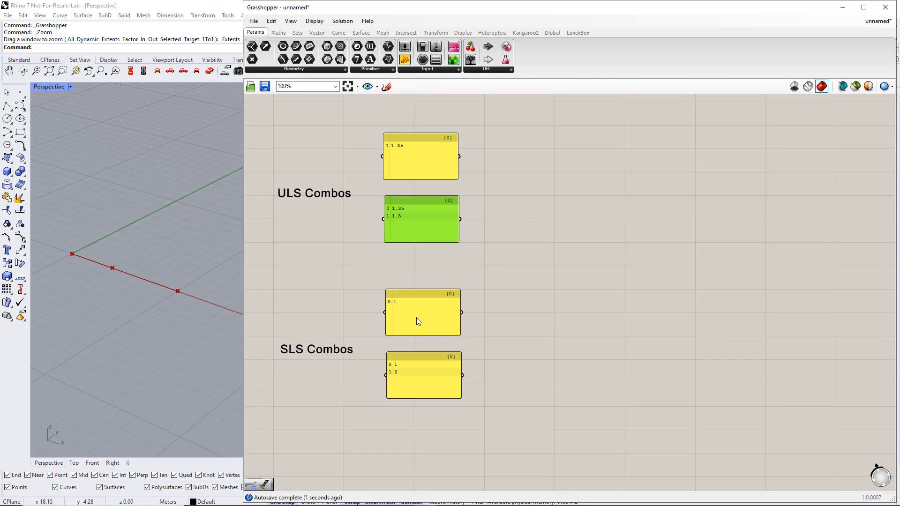
double_click(416, 317)
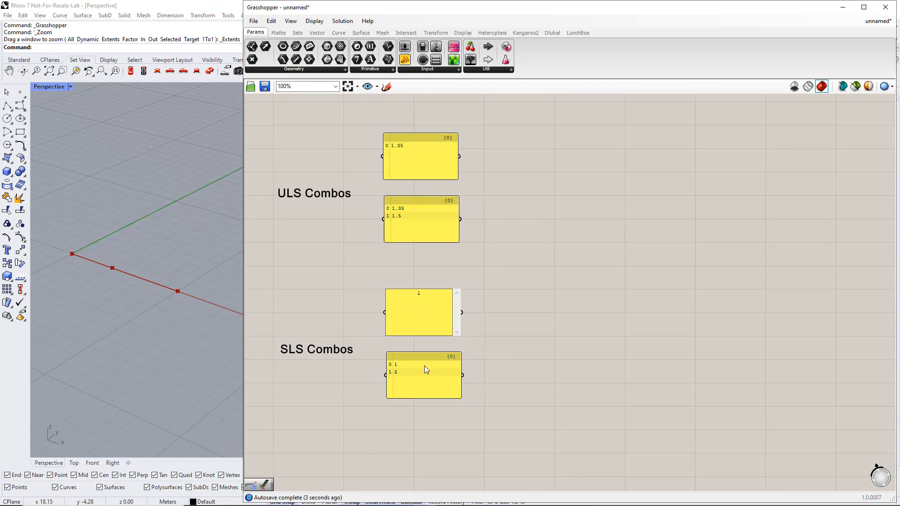
click(493, 358)
double_click(412, 370)
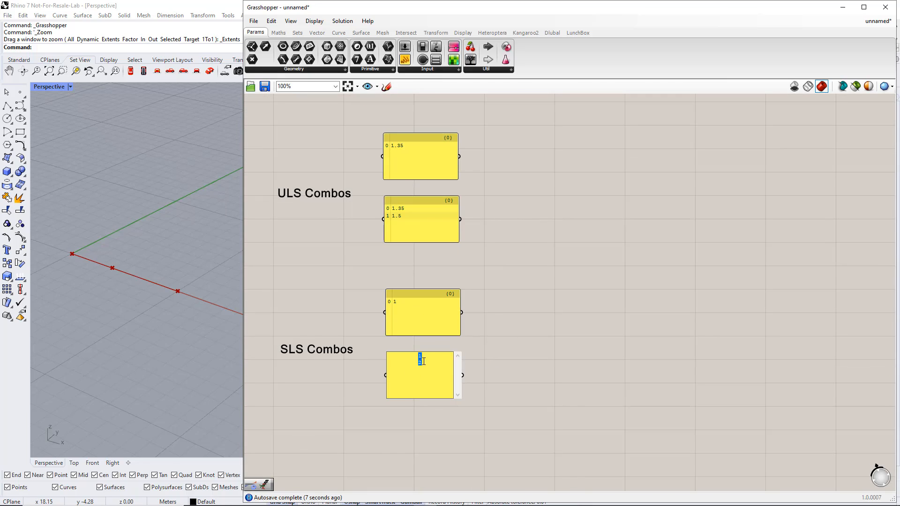
click(423, 361)
click(539, 379)
Group the copied ULS Combos note and panels, and group the copied SLS Combos note and panels separately.
scroll(539, 379, down, 2)
key(ctrl+g)
drag(326, 188, 531, 299)
key(ctrl+g)
drag(312, 302, 532, 415)
key(ctrl+g)
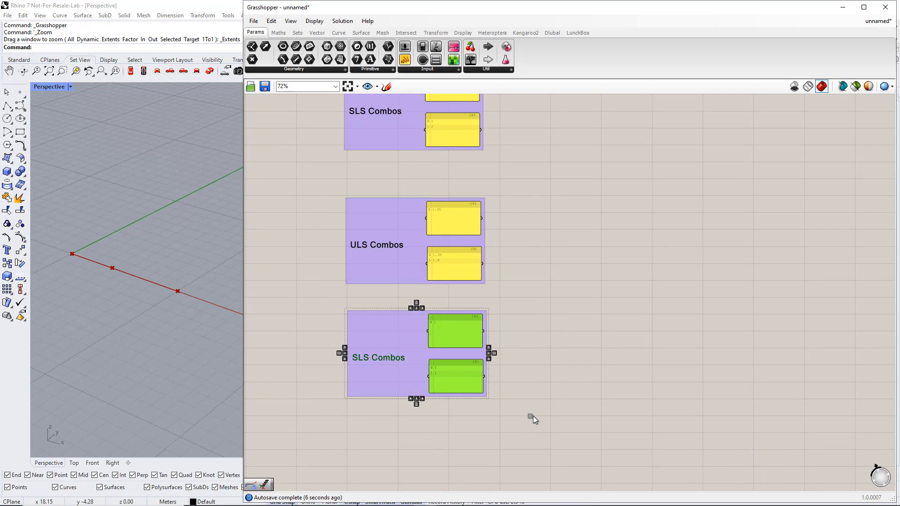
click(533, 415)
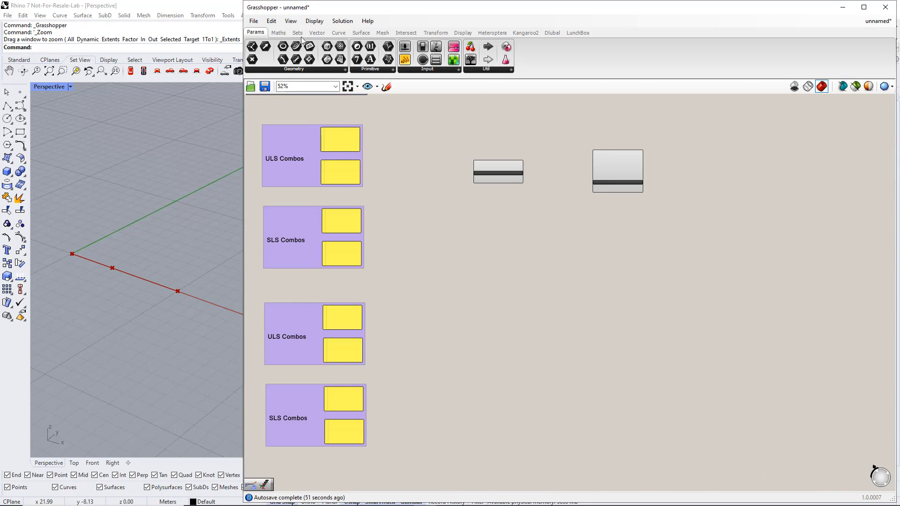
Place an Entwine component between the upper combination panels and the Load Combination Items component.
click(301, 36)
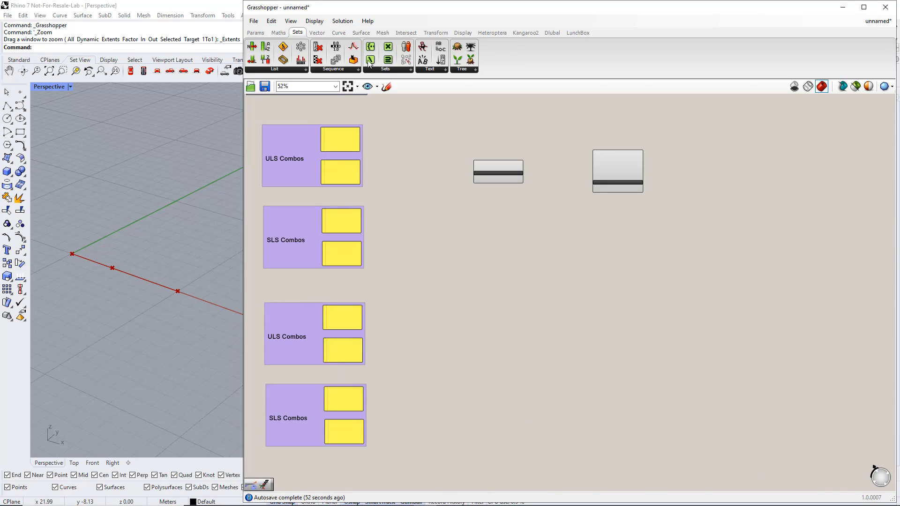
click(459, 73)
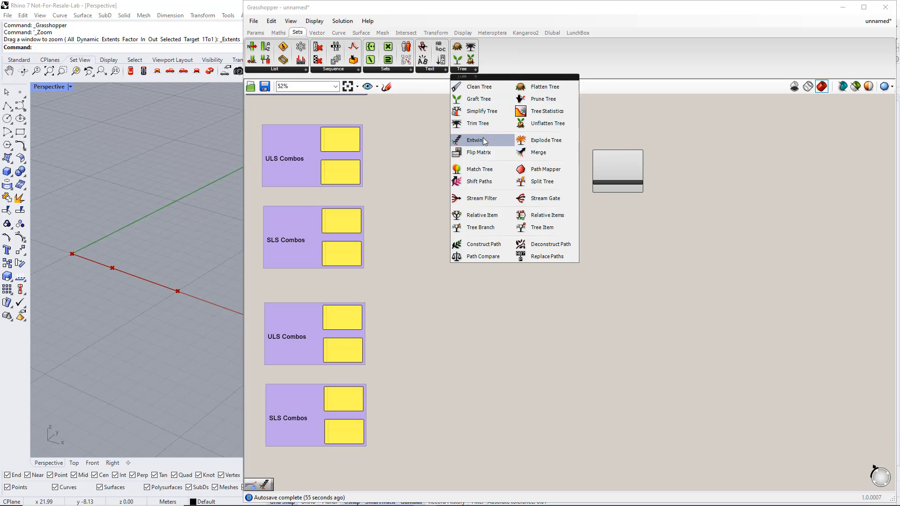
drag(483, 136, 498, 171)
drag(442, 206, 443, 207)
scroll(440, 204, up, 4)
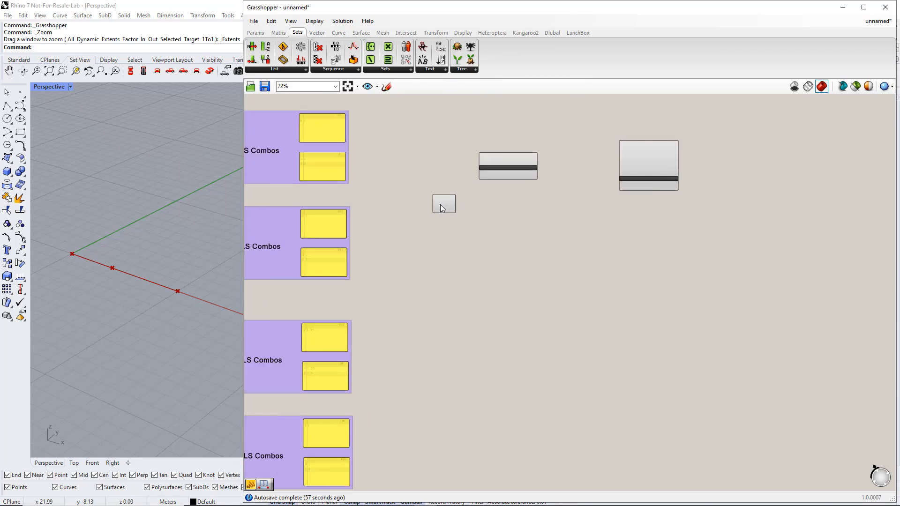
right_drag(409, 220, 491, 261)
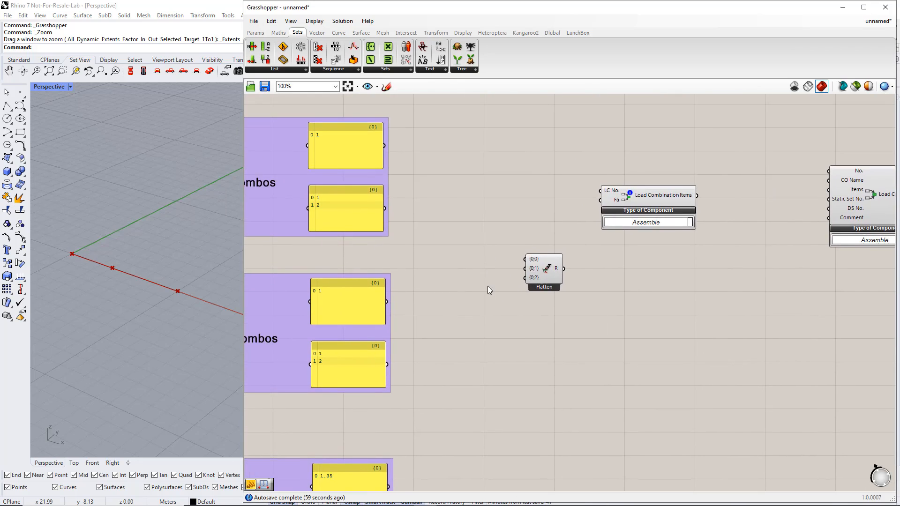
scroll(486, 287, up, 1)
right_drag(484, 297, 533, 302)
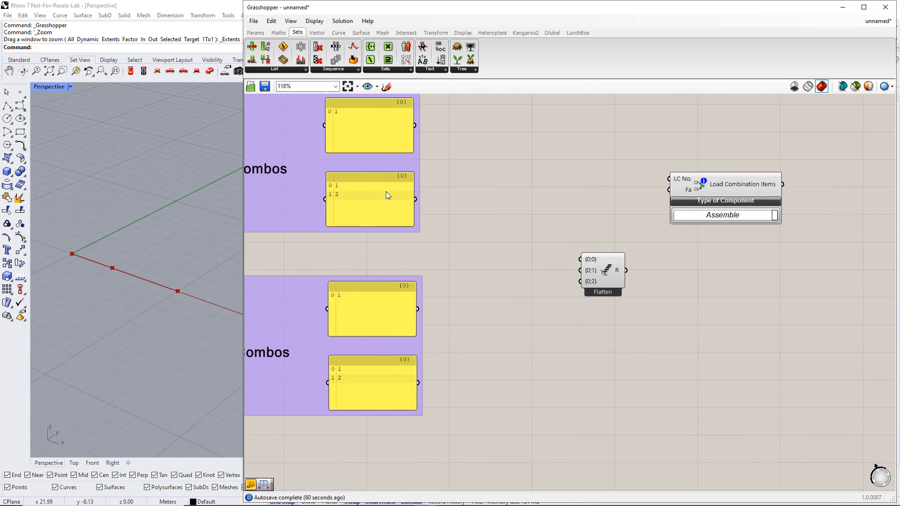
Add a fourth input {0;3} to the Entwine component and move it closer to the upper combination panels.
scroll(584, 296, up, 6)
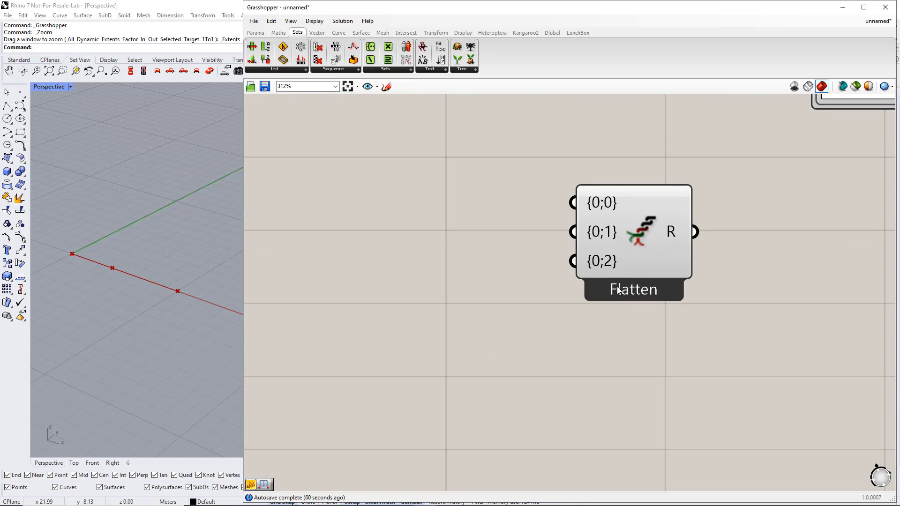
click(625, 276)
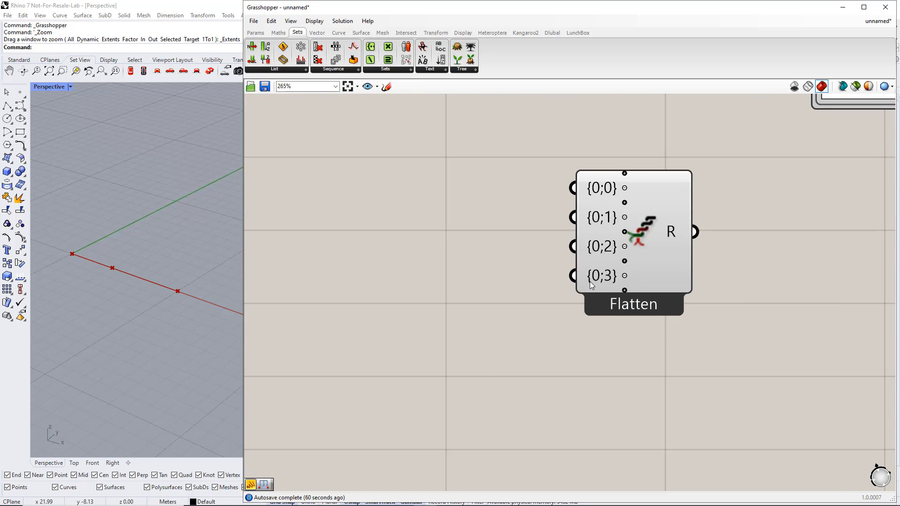
scroll(590, 281, down, 6)
drag(607, 265, 578, 252)
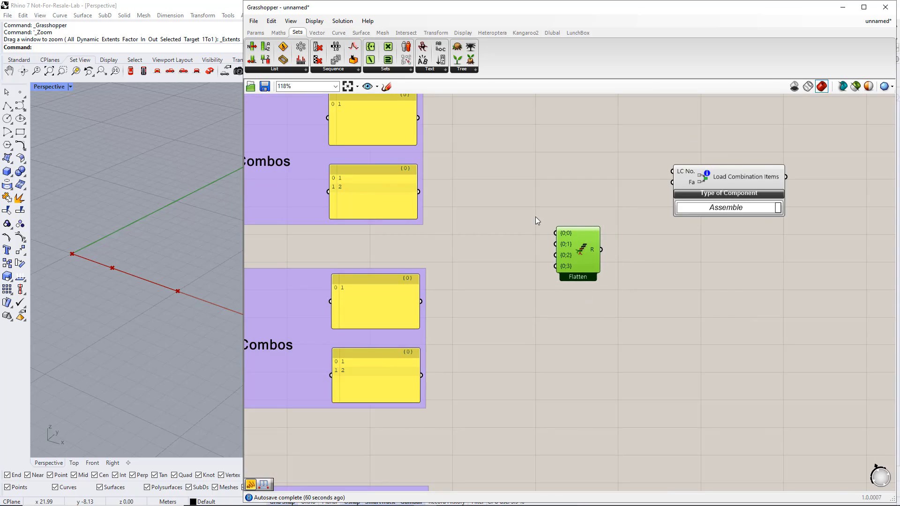
right_drag(536, 217, 512, 246)
Connect the four upper ULS and SLS panels in order to the Entwine inputs {0;0} through {0;3}.
drag(397, 144, 535, 258)
drag(396, 218, 529, 271)
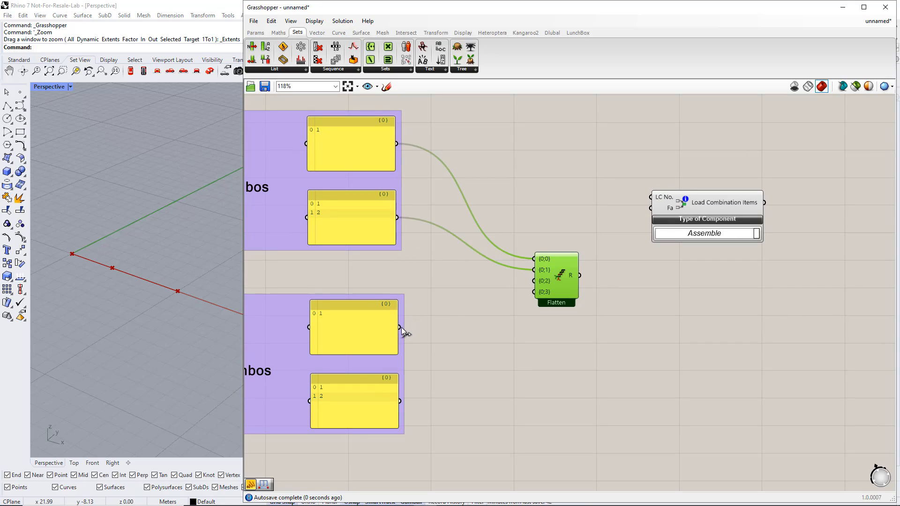
drag(401, 327, 534, 281)
drag(399, 401, 534, 292)
scroll(534, 294, down, 3)
Duplicate the Entwine component beside the lower groups and rewire its four inputs to the factor panels in order.
right_drag(531, 331, 523, 263)
drag(531, 195, 440, 355)
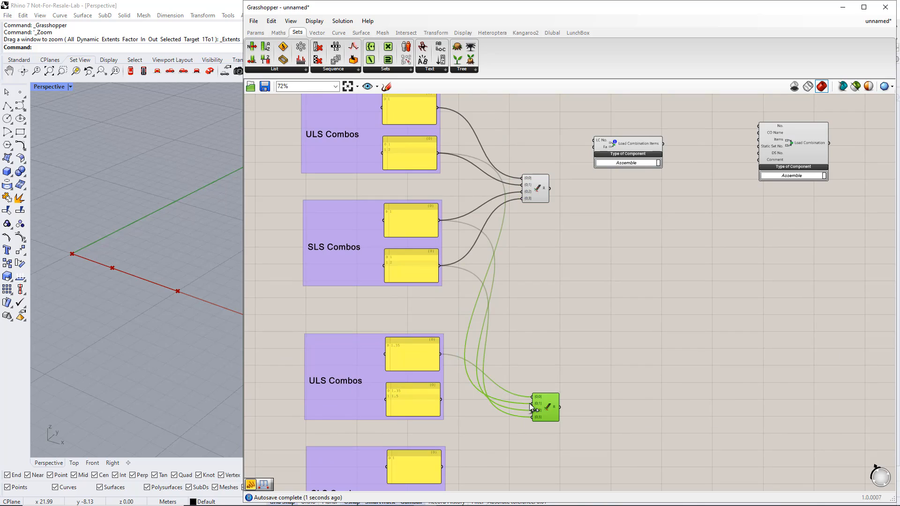
drag(531, 403, 441, 400)
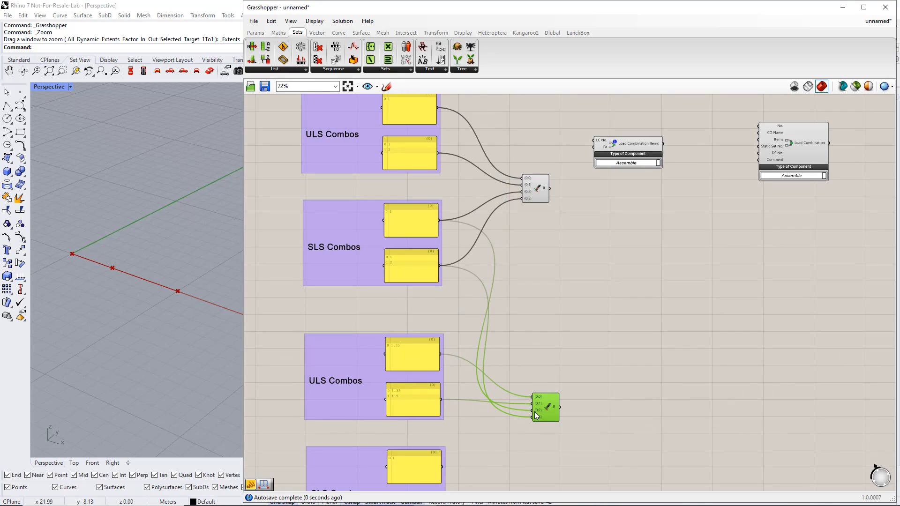
drag(534, 416, 442, 467)
right_drag(482, 464, 487, 390)
drag(527, 345, 438, 441)
scroll(464, 411, down, 2)
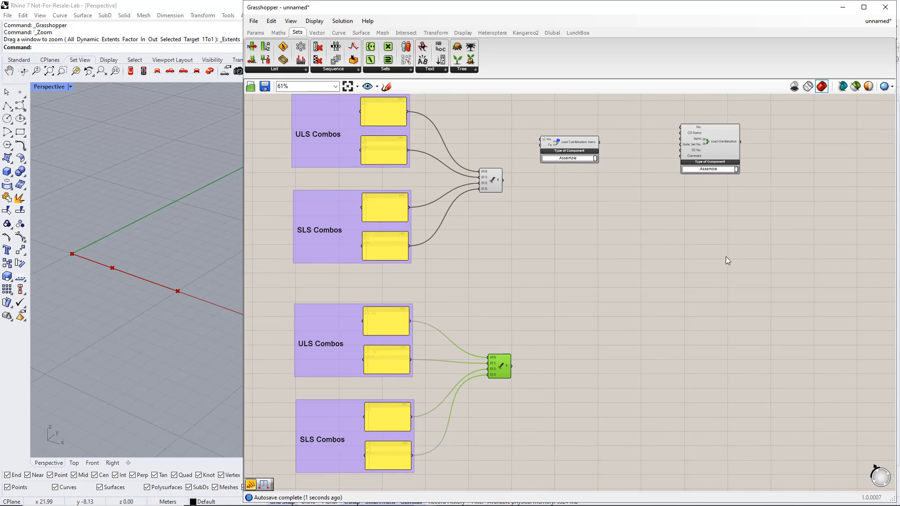
Move the Load Combination Items and Load Combination components together so they sit midway between the two Entwine components.
drag(744, 229, 563, 136)
drag(708, 170, 803, 257)
click(682, 305)
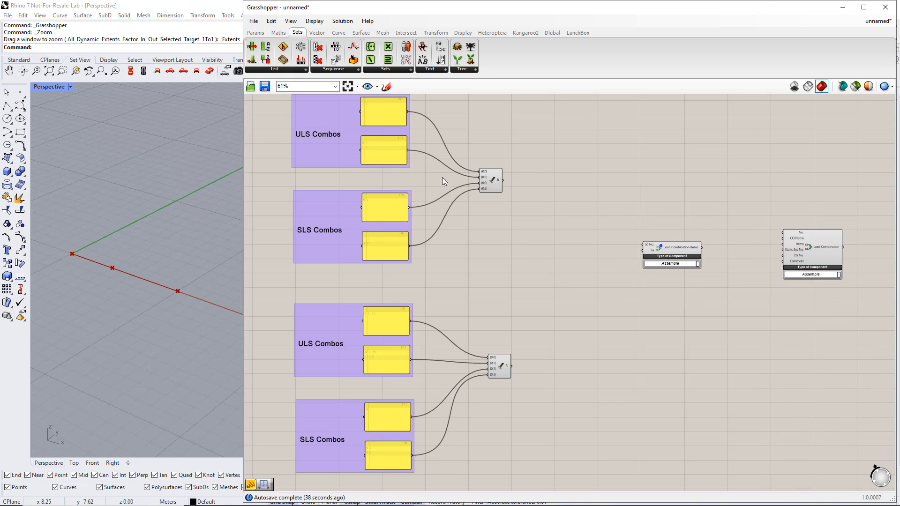
Add a panel after the upper Entwine component, connect its R output, and enlarge the panel to show all branches.
click(256, 32)
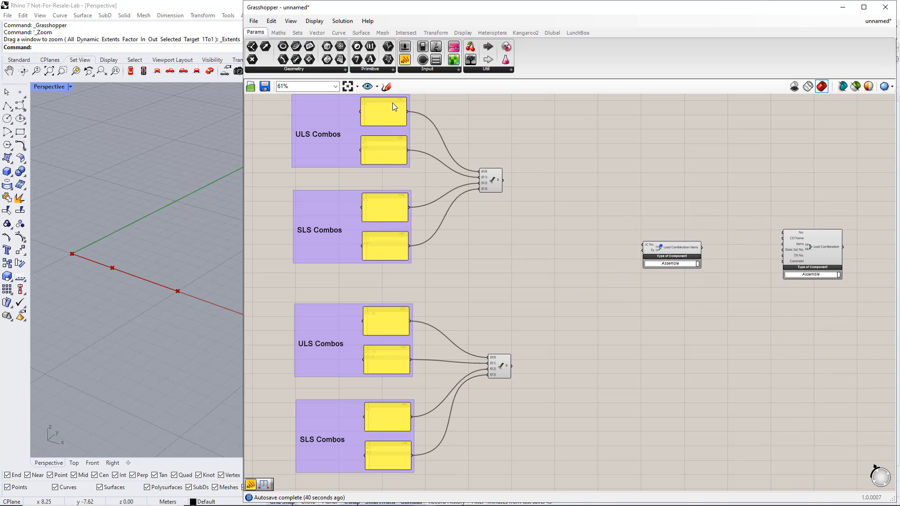
drag(404, 59, 564, 181)
scroll(557, 184, up, 3)
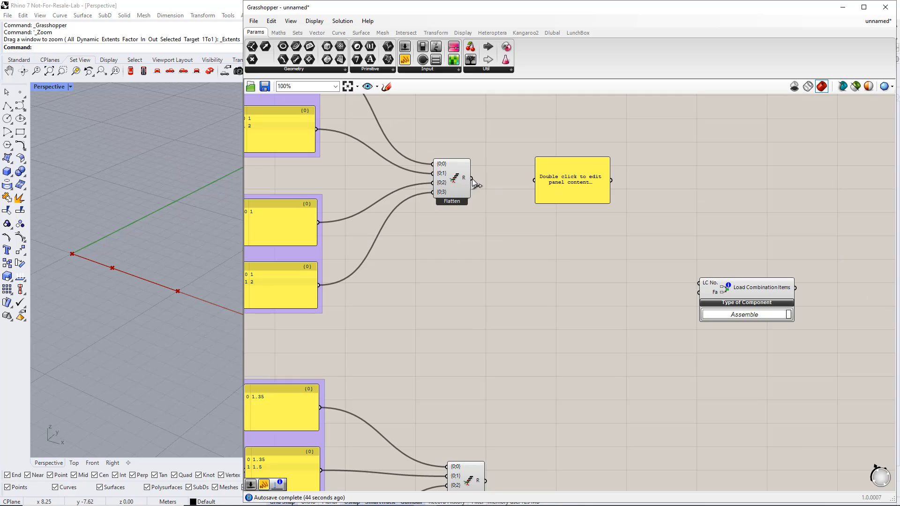
drag(472, 178, 534, 180)
drag(581, 204, 581, 268)
drag(589, 234, 587, 203)
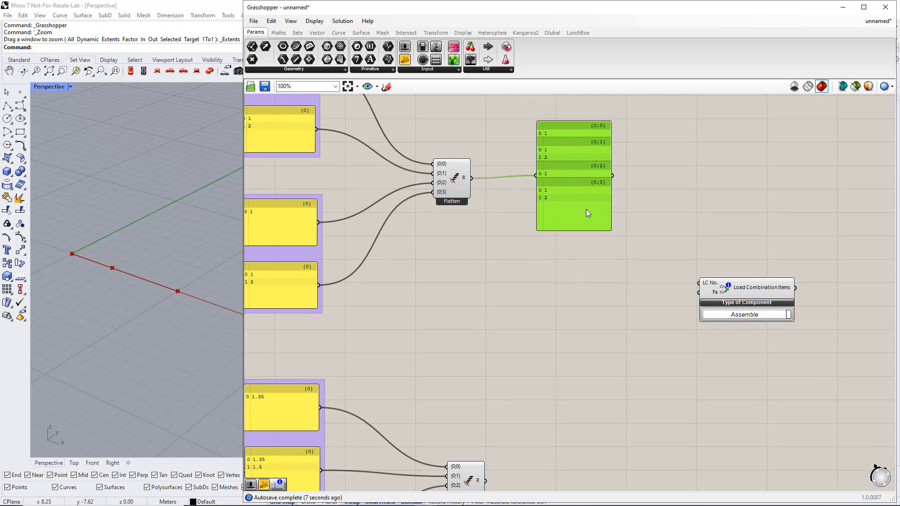
Duplicate the upper Entwine output panel beside the lower Entwine component and connect the lower R output to it.
scroll(585, 209, down, 3)
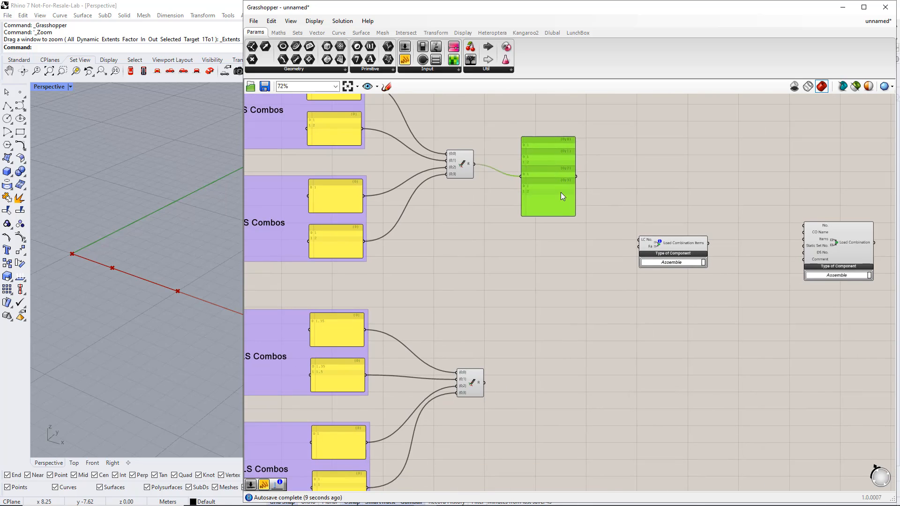
alt+drag(561, 193, 484, 383)
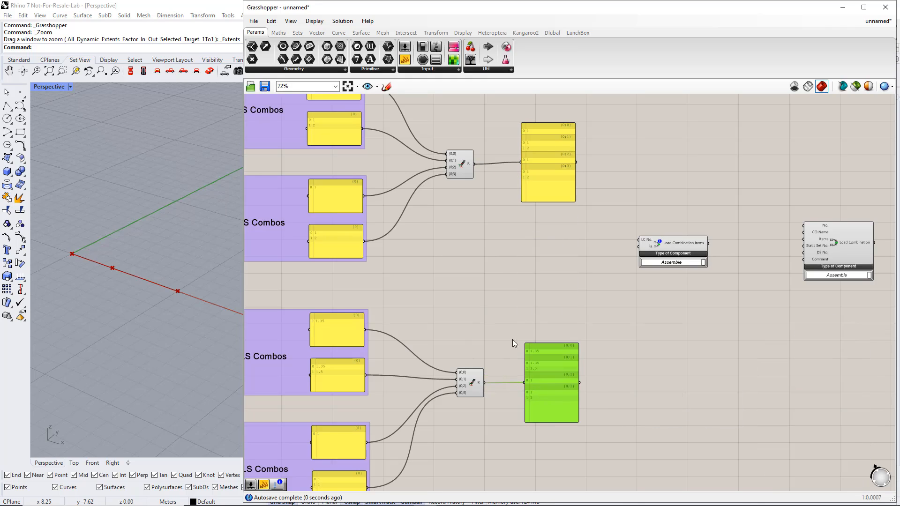
click(550, 274)
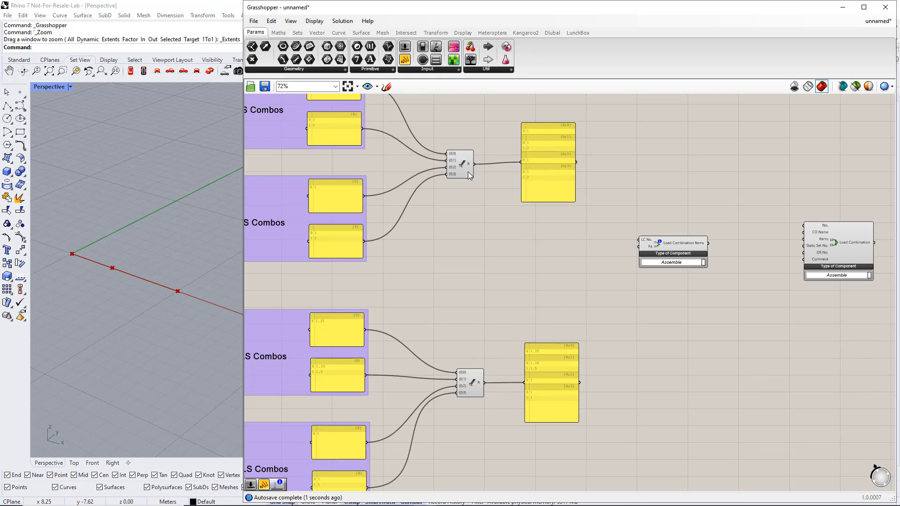
Wire the upper and lower branch panels to LC No. and Fa of Load Combination Items, and its output to Items on Load Combination.
right_drag(626, 300, 575, 305)
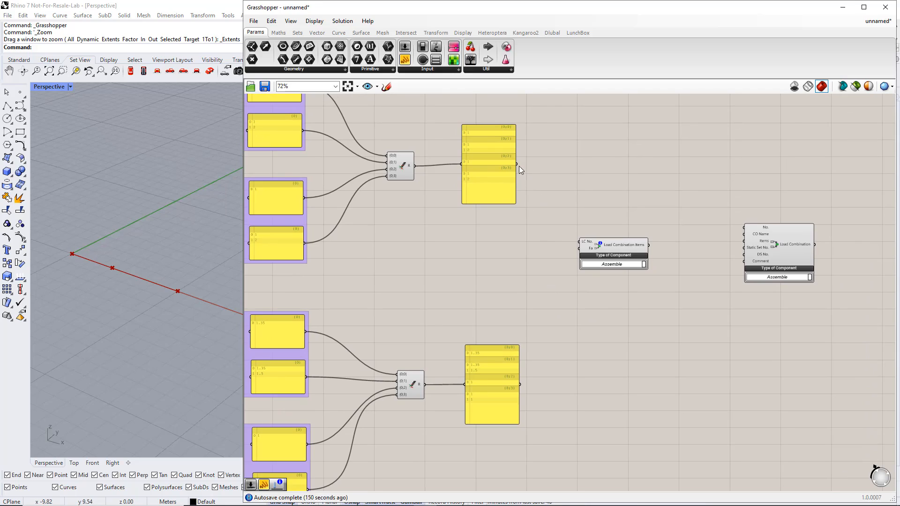
drag(516, 163, 574, 243)
drag(520, 385, 581, 257)
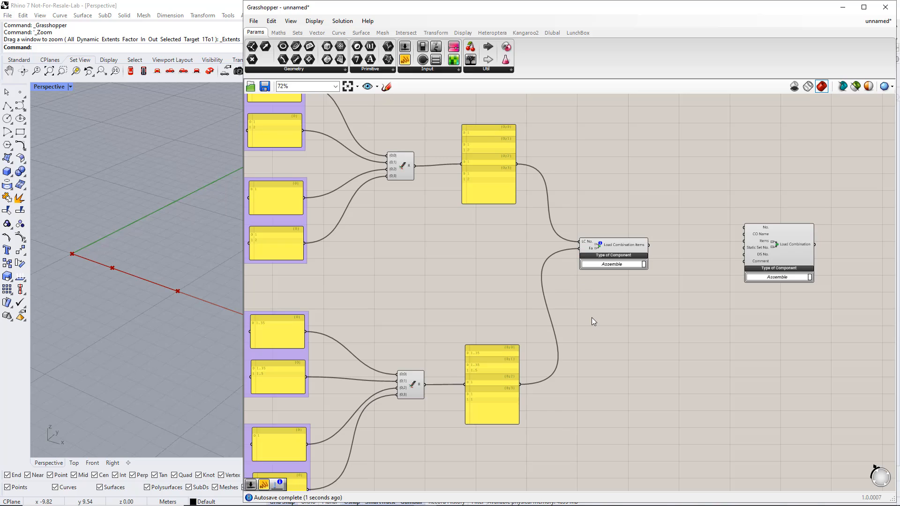
scroll(611, 309, up, 2)
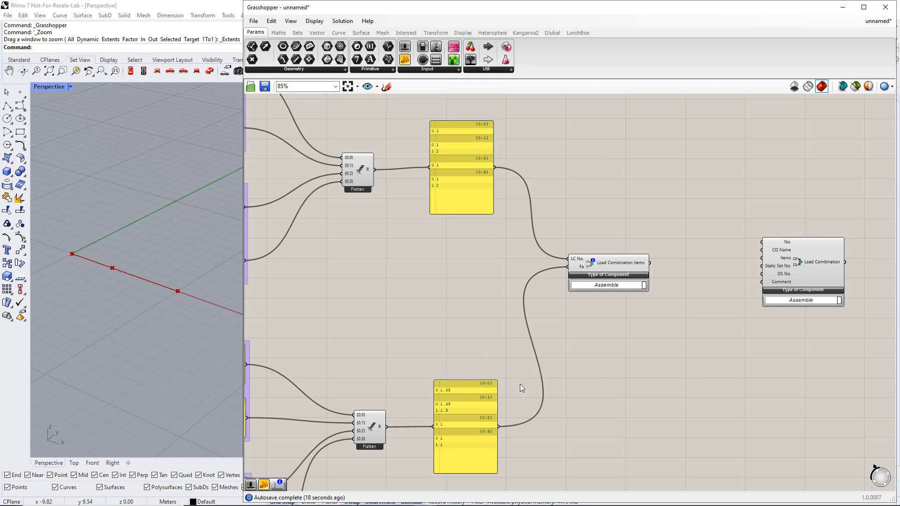
right_drag(695, 330, 581, 318)
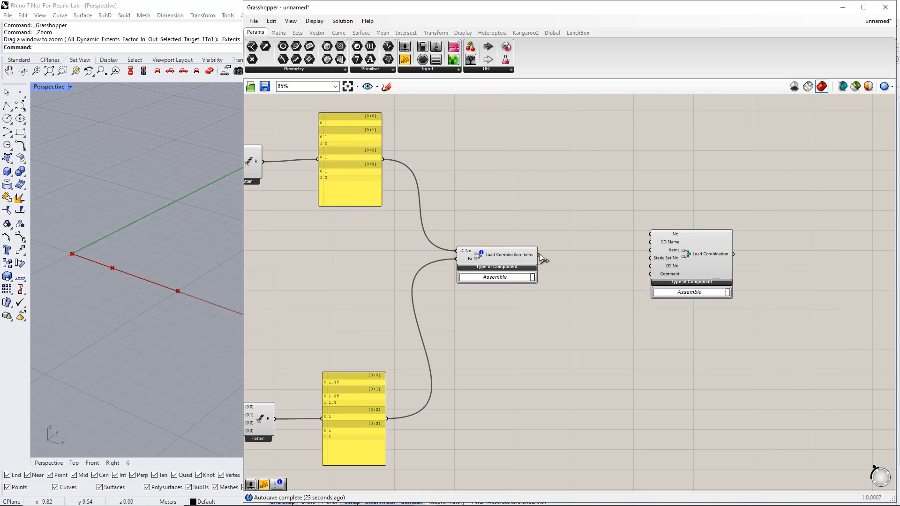
drag(539, 254, 666, 251)
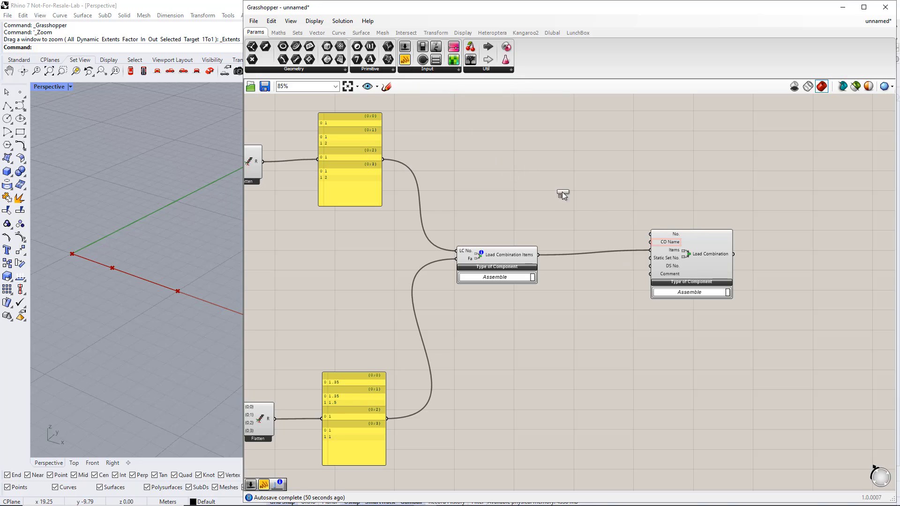
Add a panel near the Load Combination component listing CO1 ULS, CO2 ULS, CO1 SLS and CO2 SLS on separate lines.
click(587, 211)
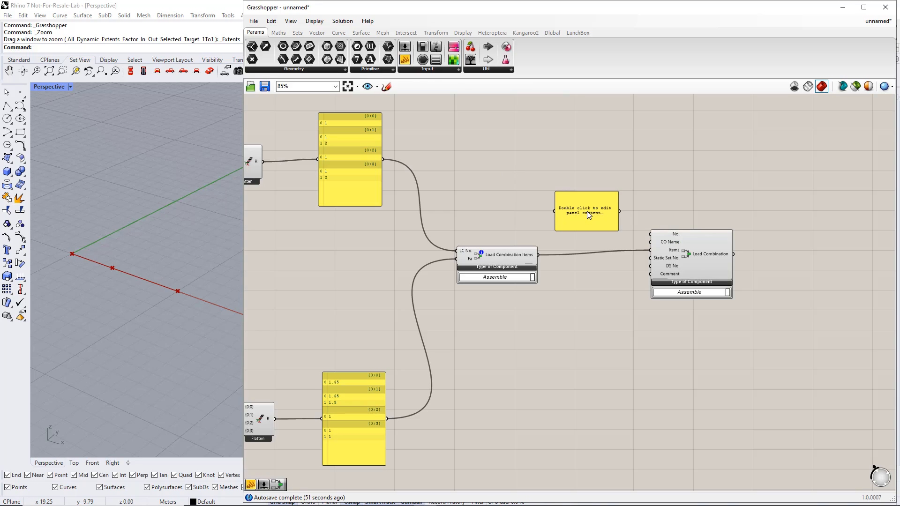
double_click(588, 212)
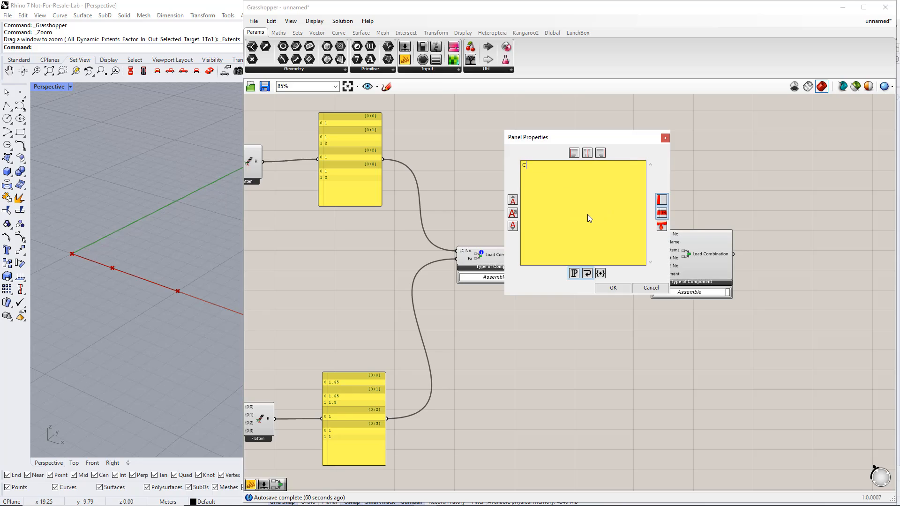
text(CO1 ULS)
key(Return)
text(CO2 ULS)
key(Return)
text(CO1 SLS)
key(Return)
text(CO2 )
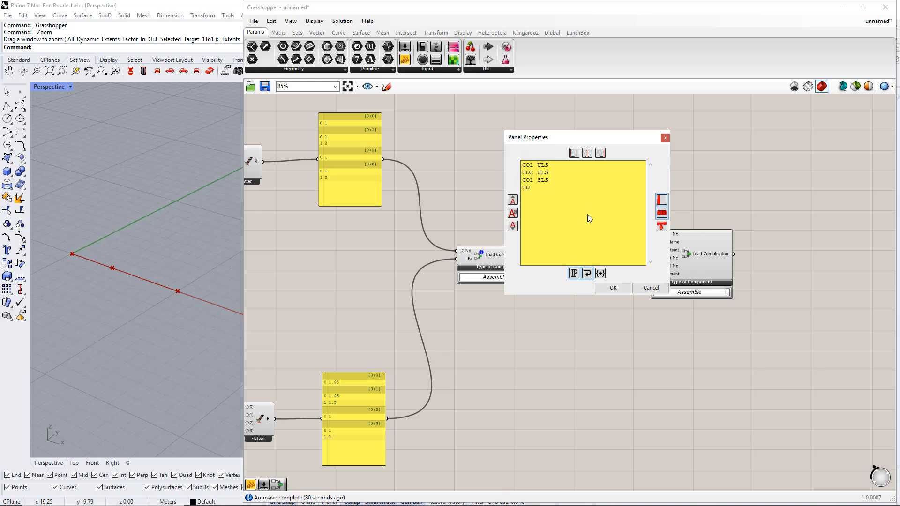
text(SLS)
click(614, 288)
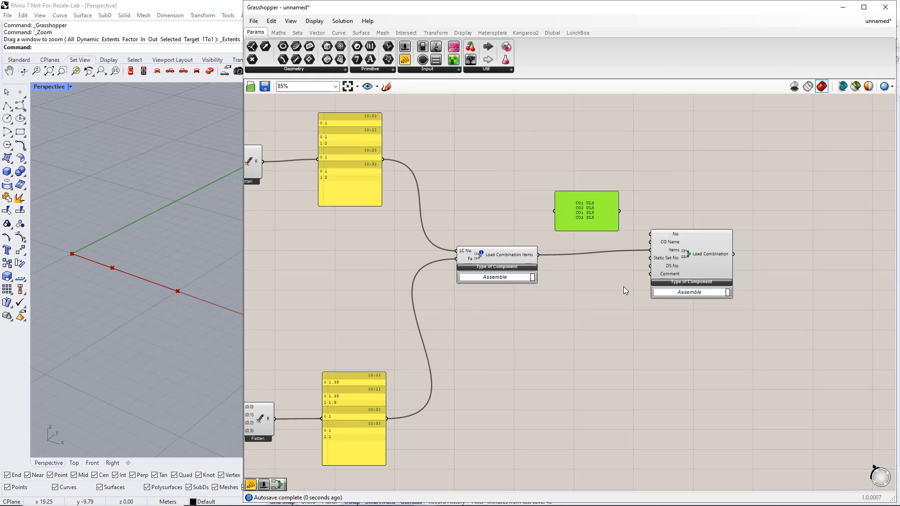
Duplicate the combination name panel below the original and replace its content with 1, 1, 2, 2 on separate lines.
alt+drag(608, 224, 609, 321)
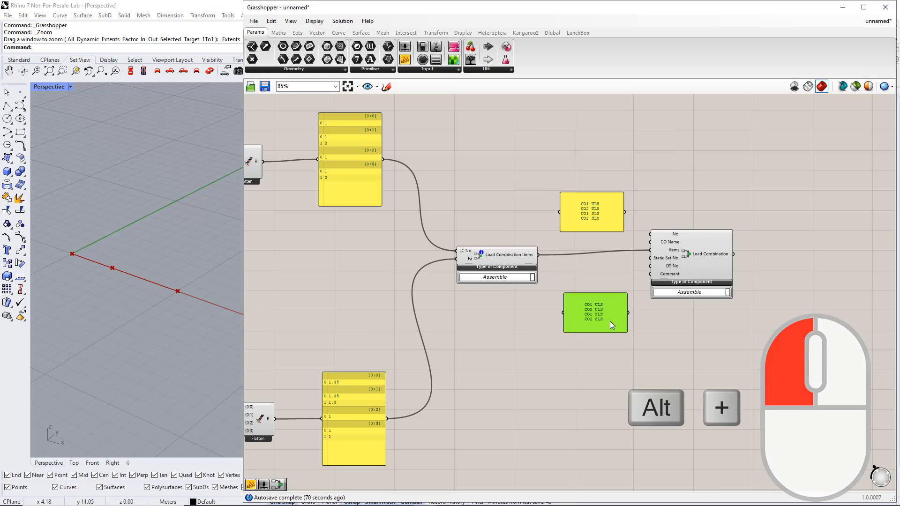
double_click(610, 321)
text(1)
key(Return)
text(1)
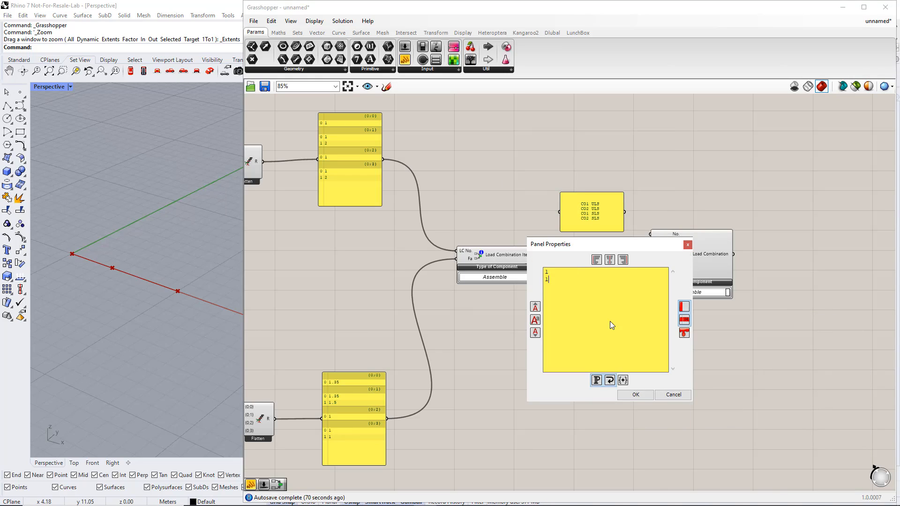
key(Return)
text(2)
key(Return)
text(2)
click(643, 399)
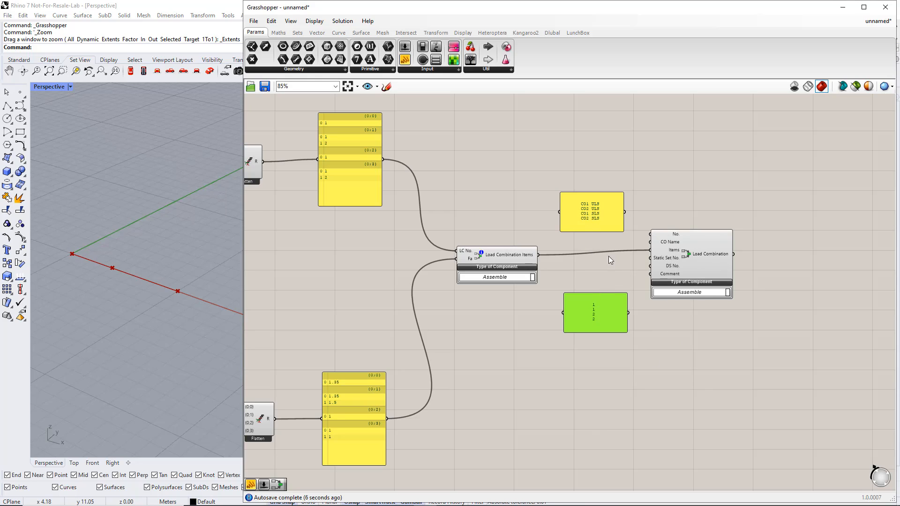
Connect the name panel to CO Name and the number panel to DS No., and disable Multiline Data on both panels.
drag(626, 215, 647, 243)
drag(628, 312, 704, 265)
right_click(587, 213)
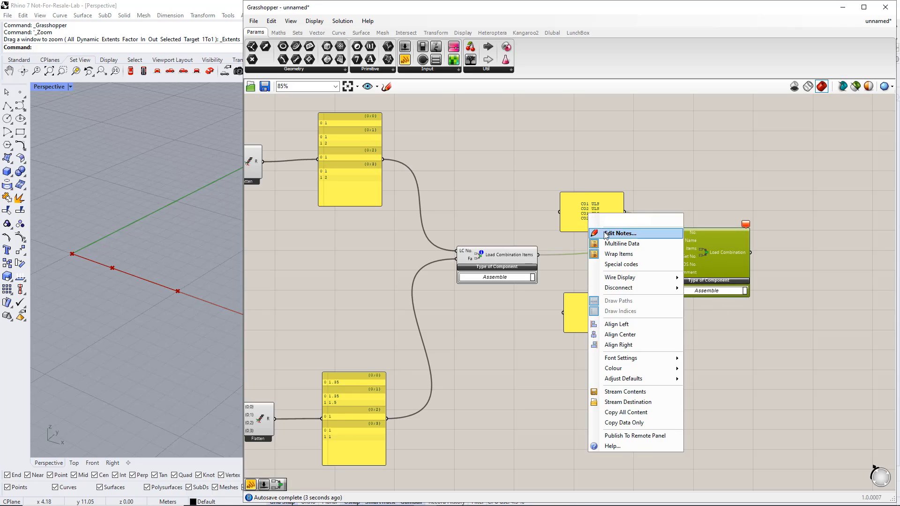
click(614, 243)
right_click(594, 310)
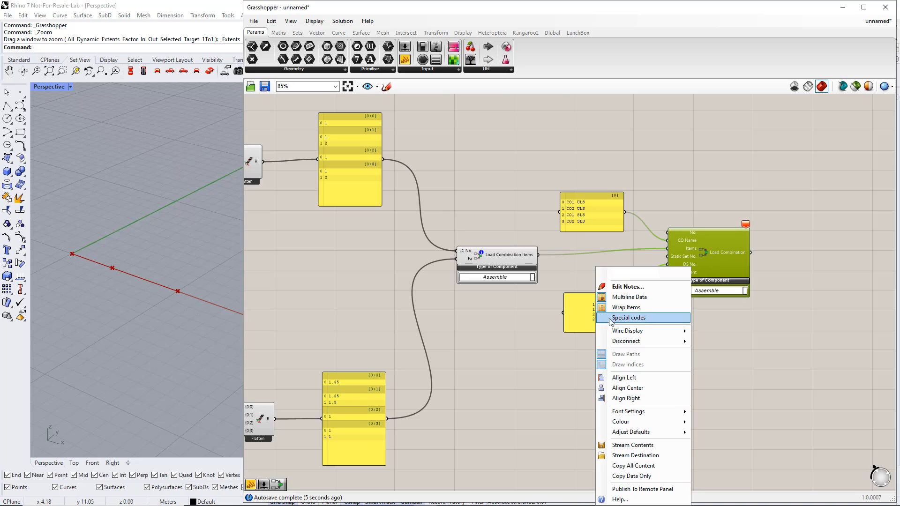
click(614, 295)
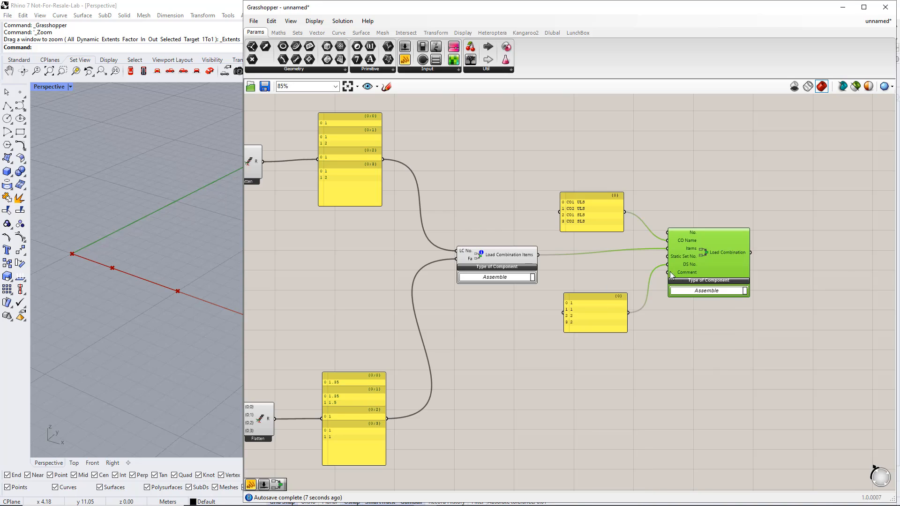
Graft the CO Name and DS No. inputs of the Load Combination component.
right_click(684, 240)
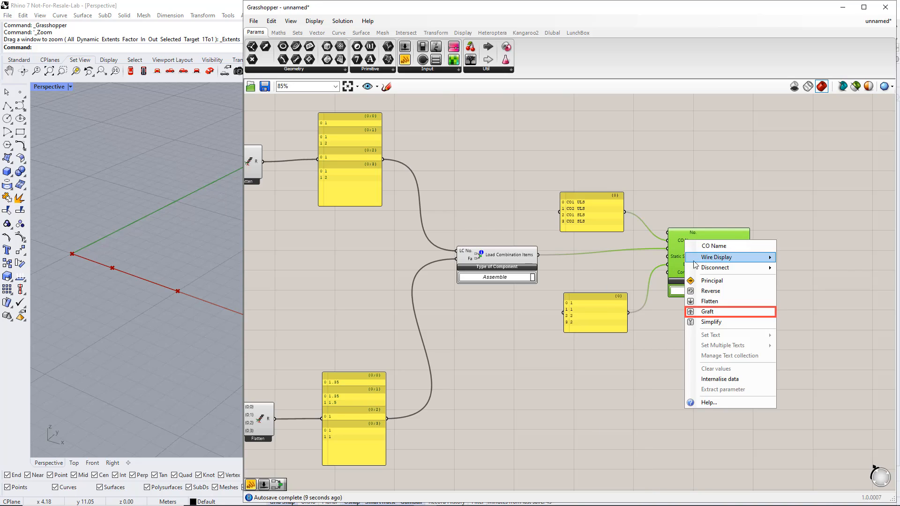
click(699, 312)
right_click(685, 264)
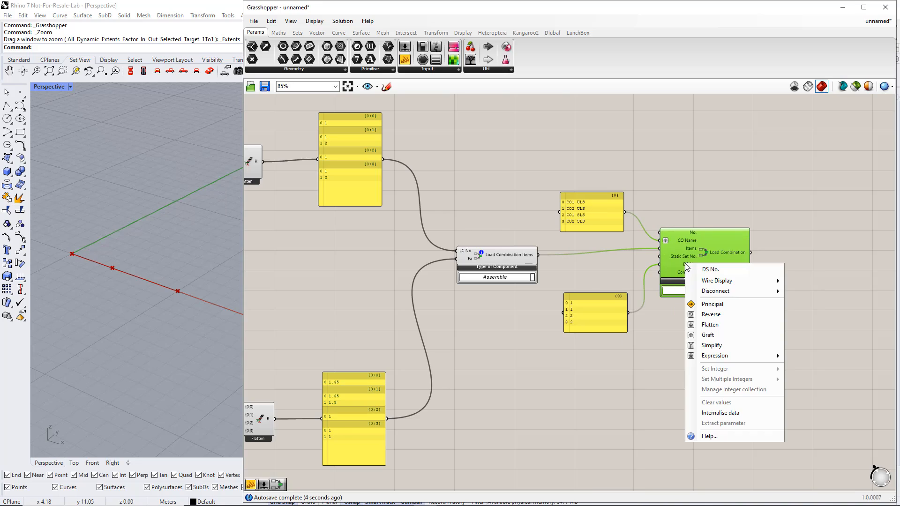
click(705, 335)
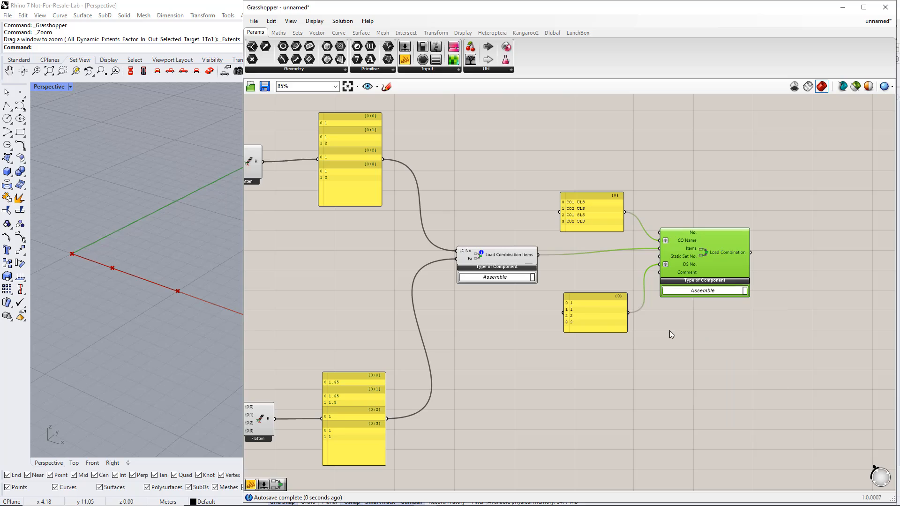
Shift the Load Combination component away from its panels and connect a new number slider of 1 to its Static Set No. input.
drag(701, 264, 724, 262)
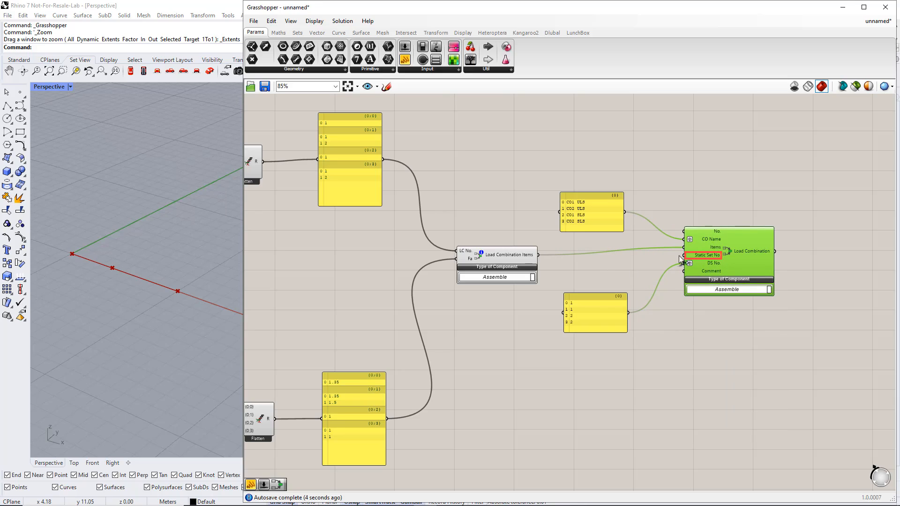
double_click(582, 268)
text(1)
key(Return)
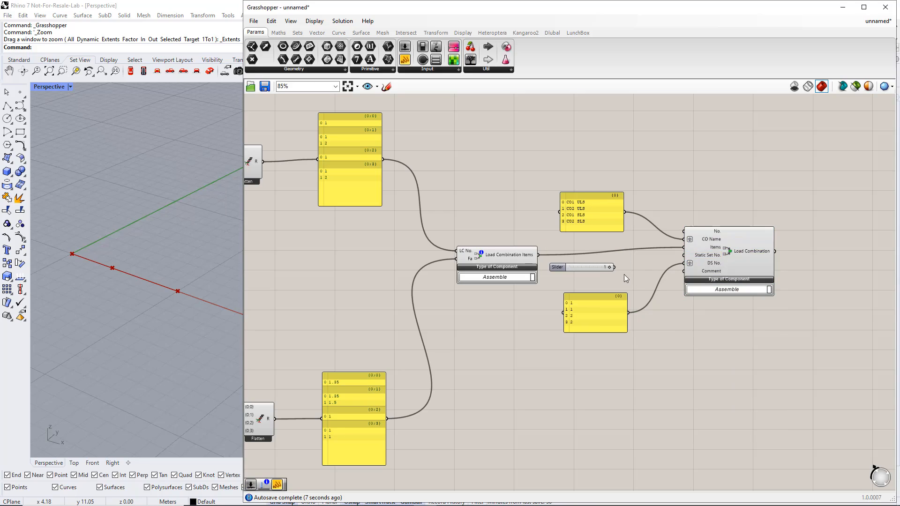
drag(615, 267, 683, 255)
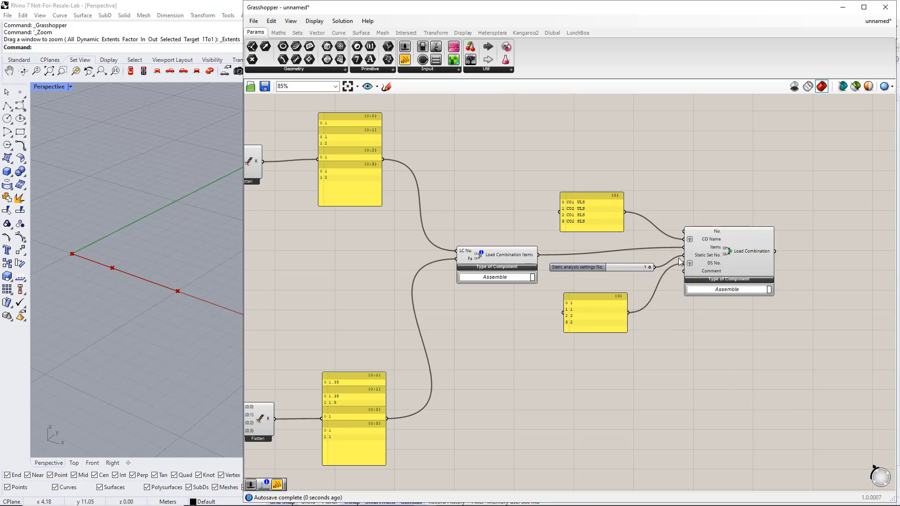
Move the RFEM6 export group further right and down, beyond the Load Combination component.
scroll(677, 263, down, 5)
right_drag(718, 241, 630, 333)
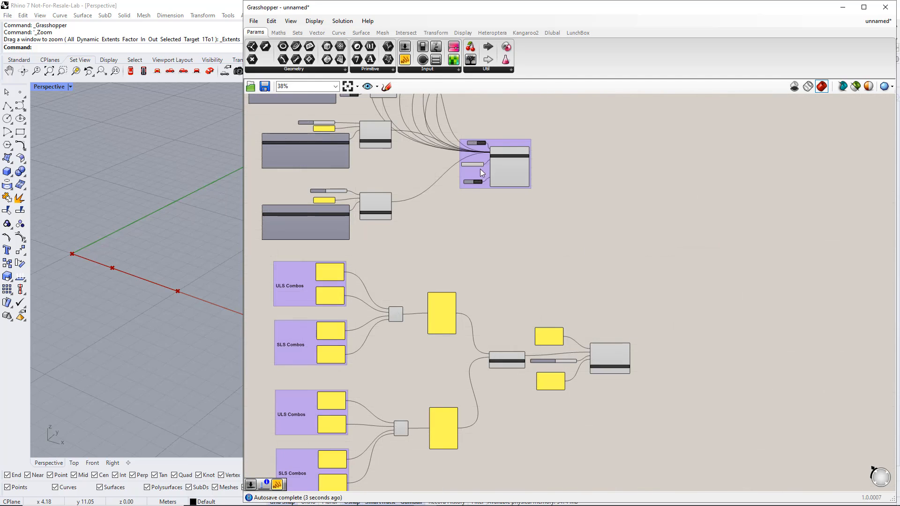
drag(481, 170, 734, 268)
Connect the Load Combination output to the RFEM6 component's Input while keeping its existing wires.
scroll(721, 278, up, 2)
right_drag(719, 291, 599, 295)
scroll(599, 290, up, 3)
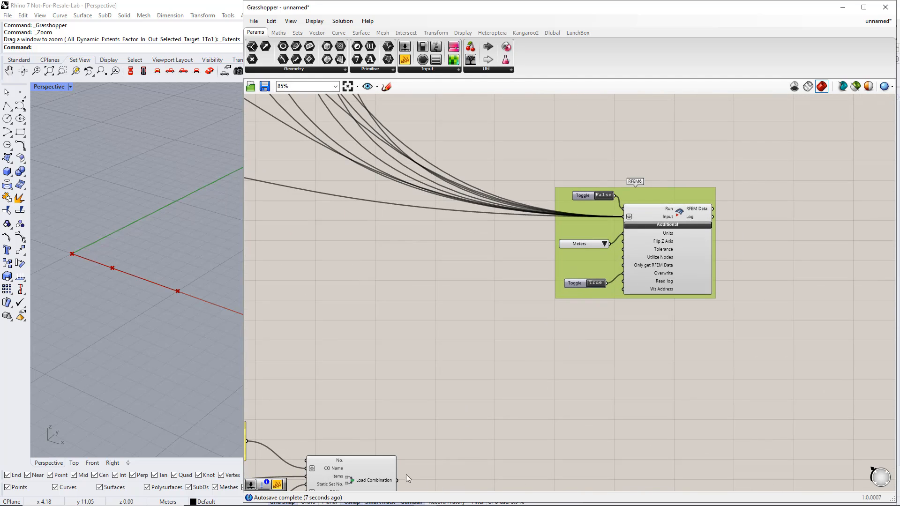
shift+drag(397, 480, 627, 215)
Place a Dlubal Member Load component in the empty area above the load combination components.
scroll(592, 296, down, 5)
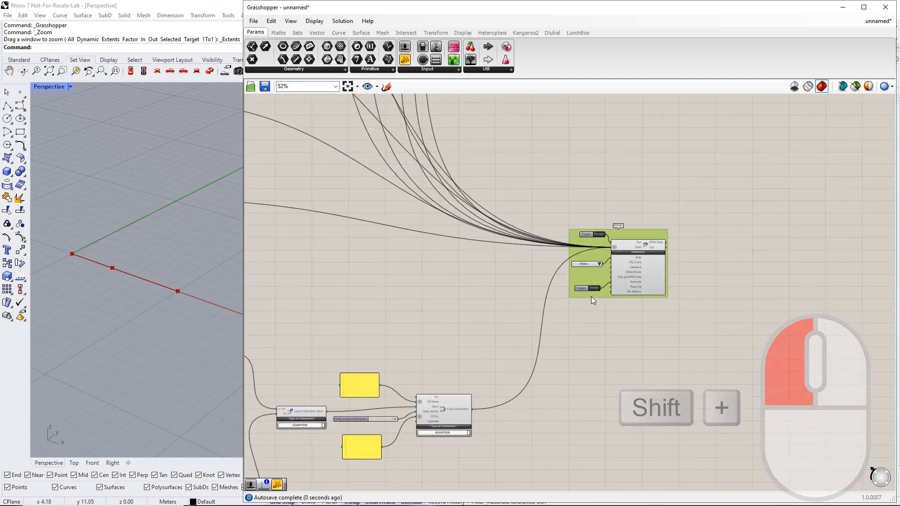
right_drag(526, 307, 602, 289)
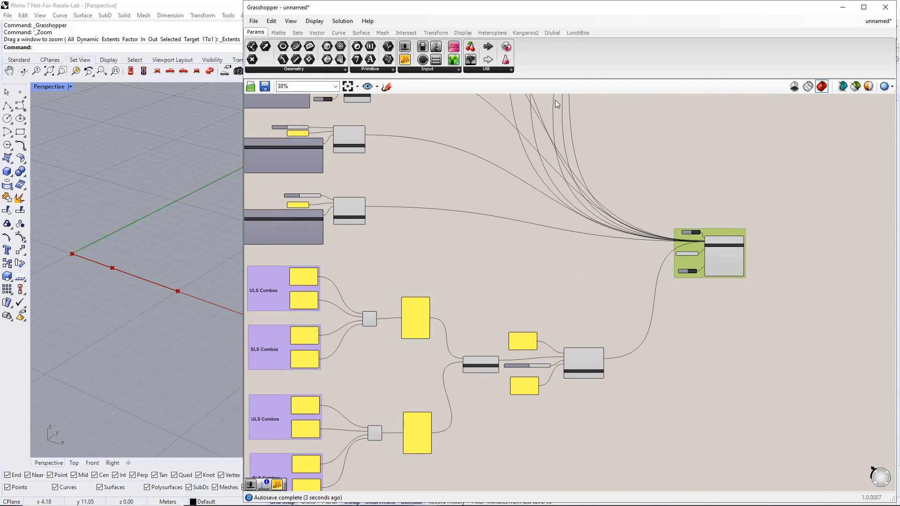
click(555, 33)
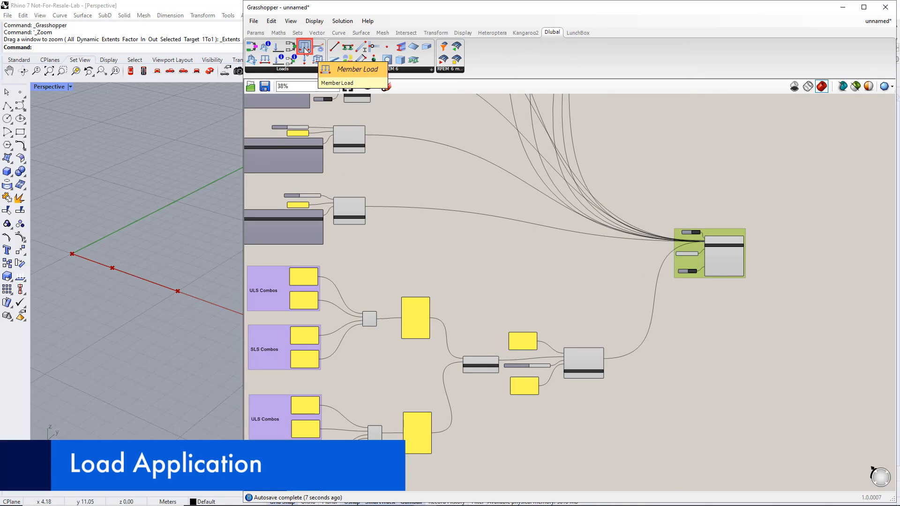
drag(502, 247, 512, 245)
scroll(514, 243, up, 3)
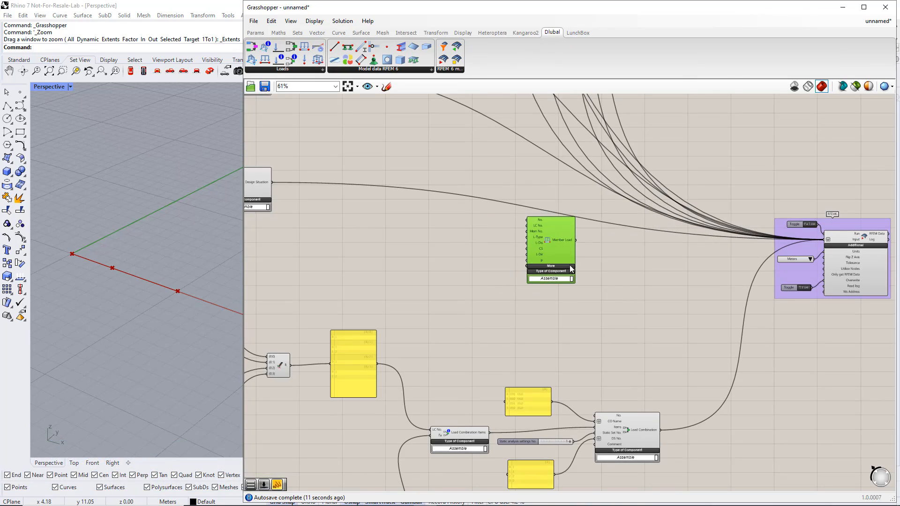
right_drag(575, 283, 603, 304)
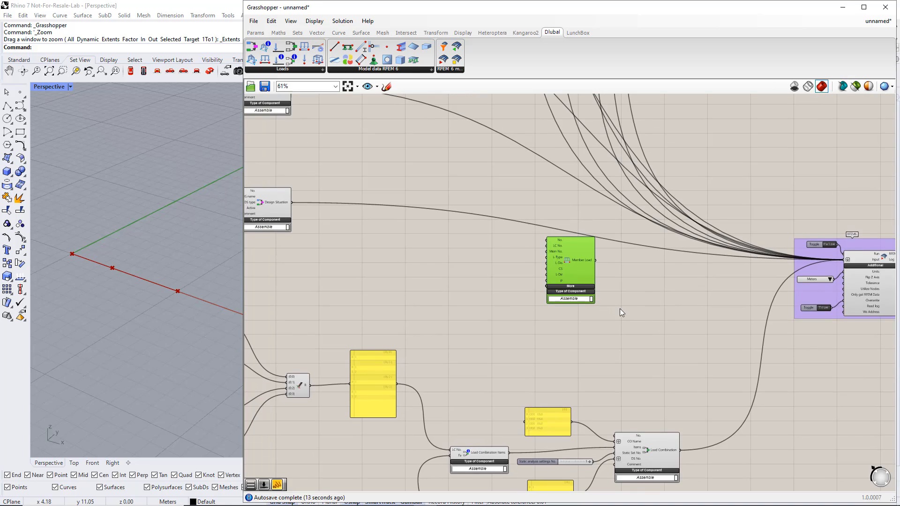
Add a number slider set to 2 and connect it to the LC No. input of the Member Load component.
click(522, 282)
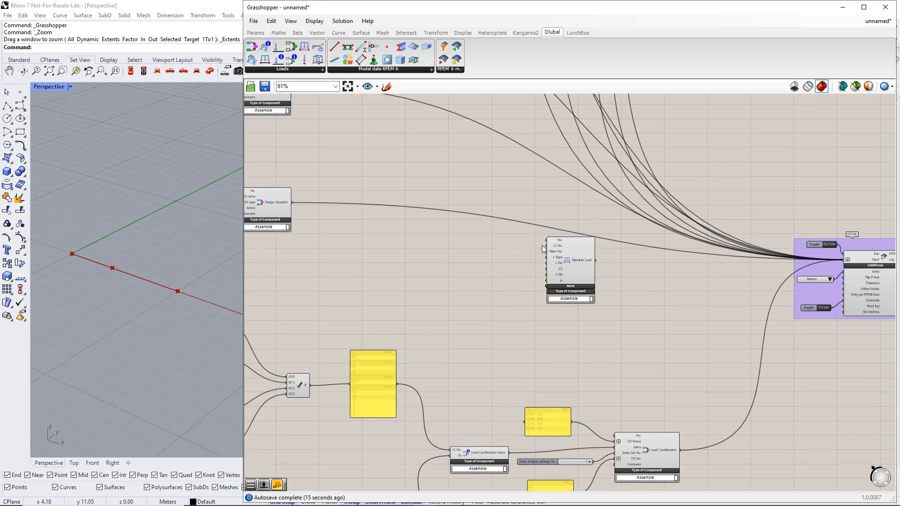
double_click(482, 241)
text(2)
key(Return)
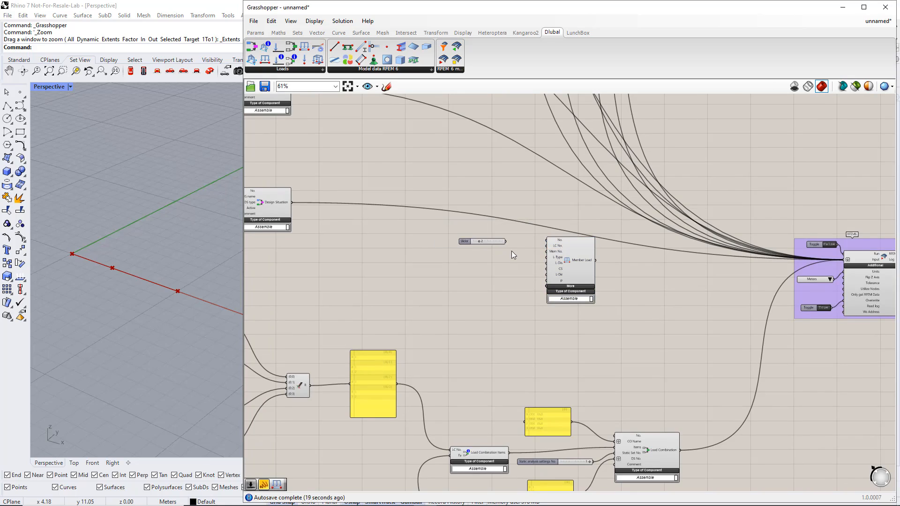
drag(506, 242, 547, 245)
scroll(501, 246, up, 2)
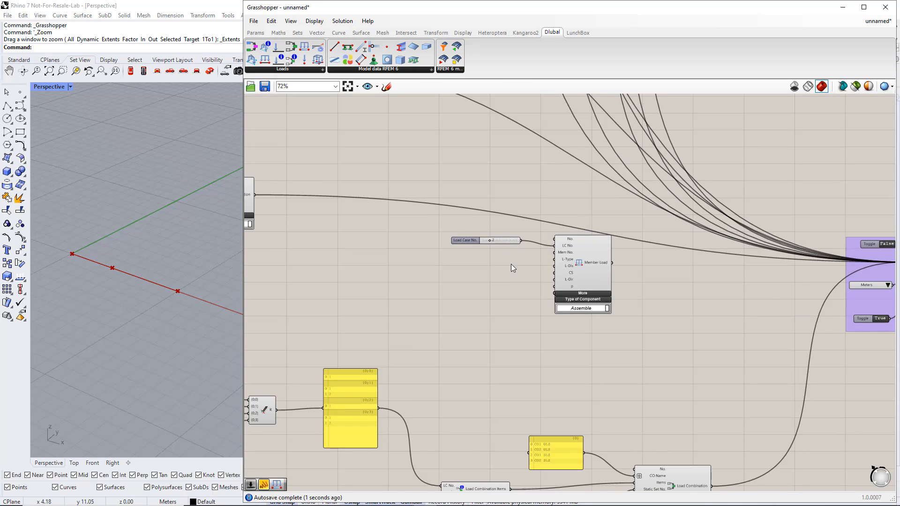
scroll(515, 264, up, 1)
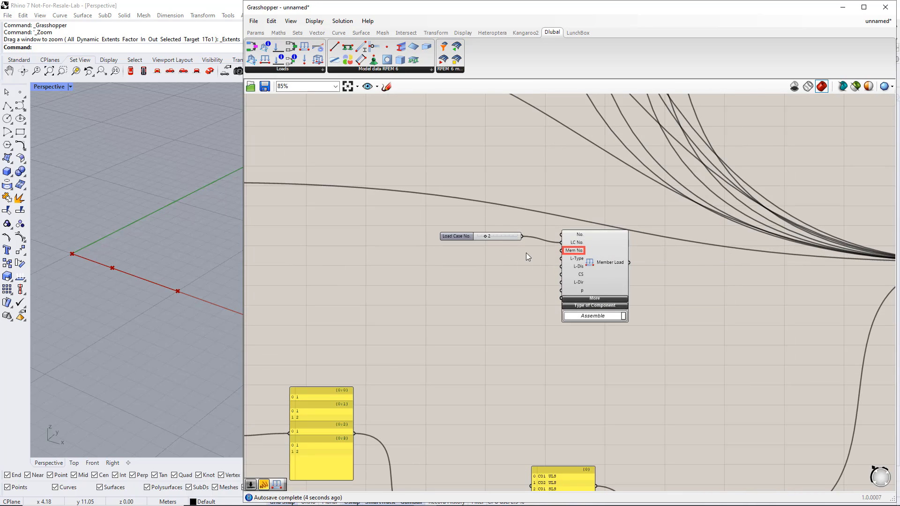
Place a panel beside the Member Load component and enter the member numbers 1 and 2 on separate lines.
click(263, 33)
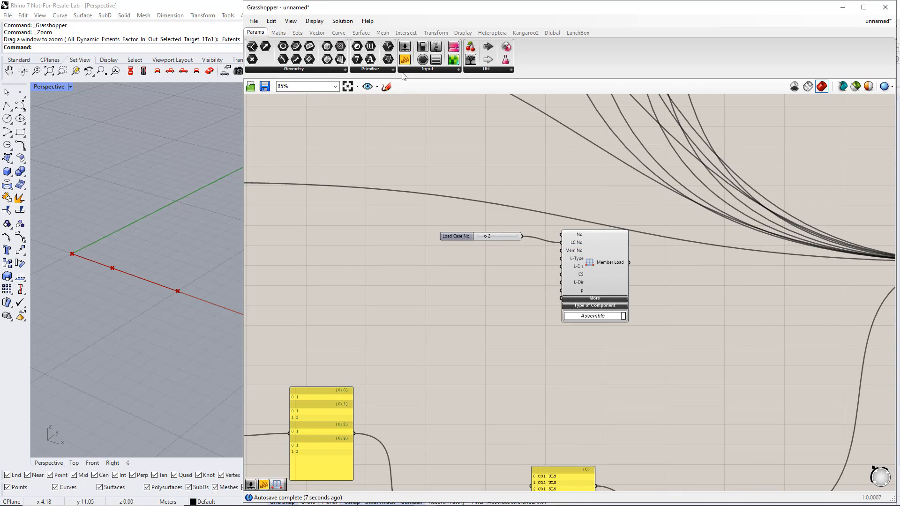
drag(405, 59, 464, 253)
double_click(468, 253)
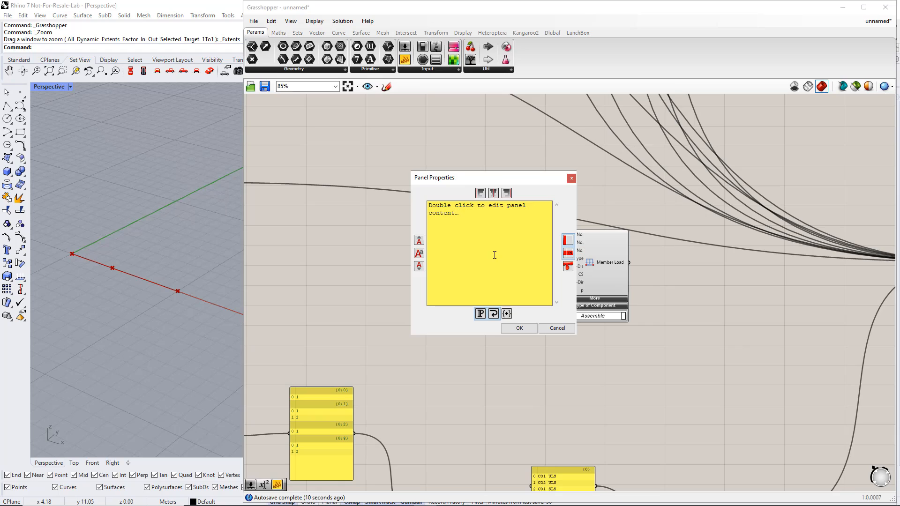
double_click(474, 221)
drag(474, 218, 429, 201)
text(1)
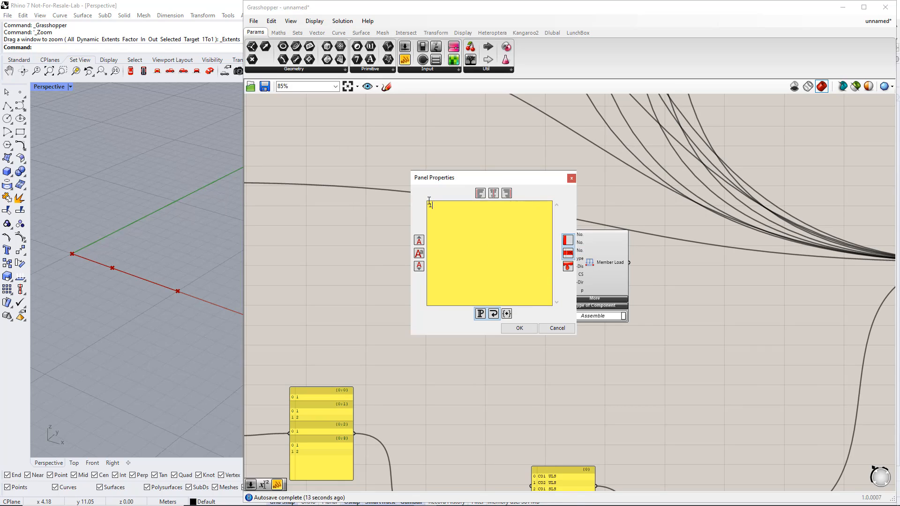
key(Return)
text(2)
click(511, 328)
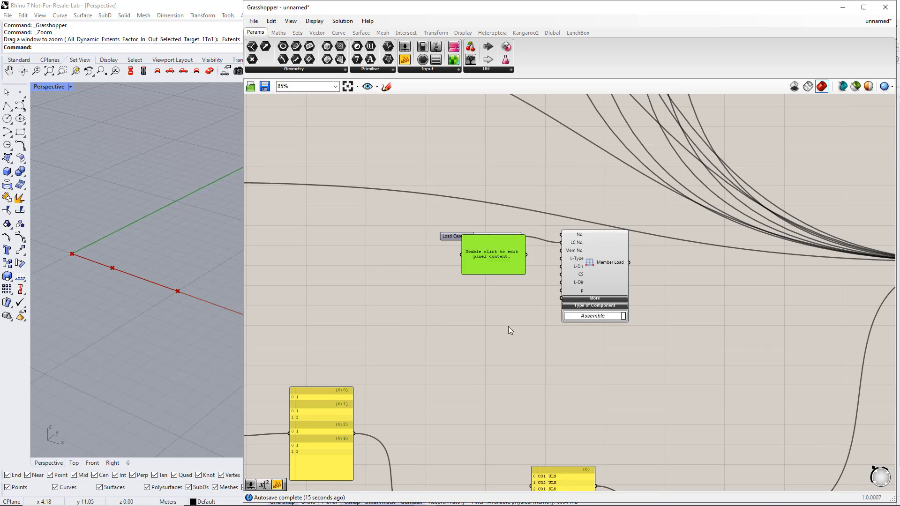
Turn off multiline data so the panel outputs separate items, and connect it to the Member Load's Mem No. input.
right_click(494, 254)
click(510, 283)
drag(508, 260, 561, 254)
scroll(508, 282, up, 3)
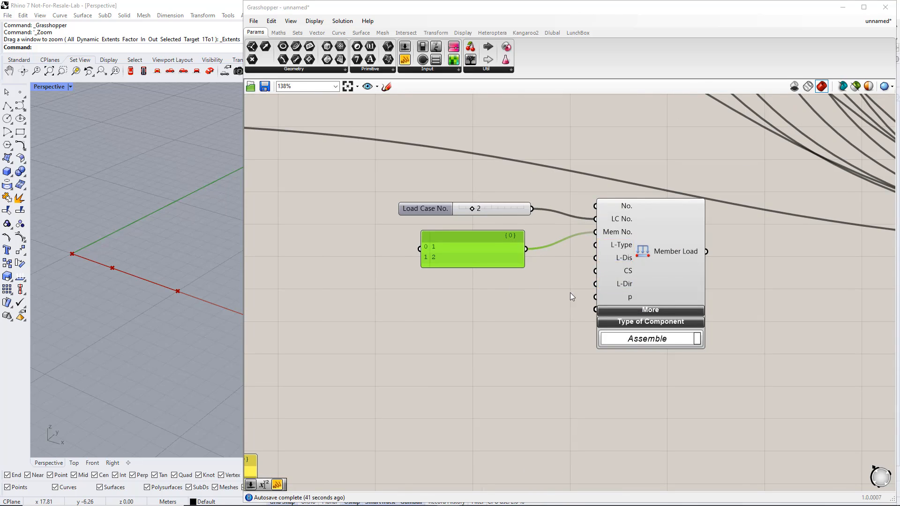
Place three value lists stacked below the member number panel.
scroll(570, 292, down, 1)
click(432, 74)
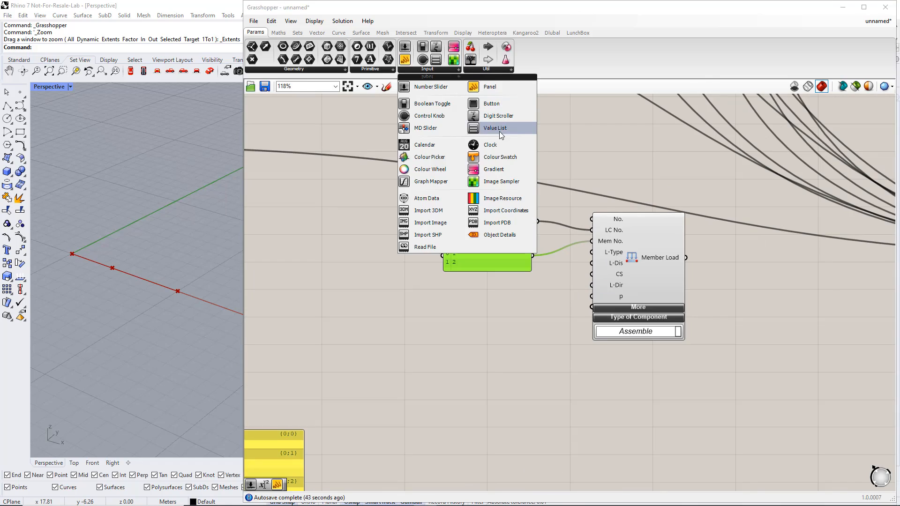
click(492, 124)
click(488, 291)
click(485, 290)
alt+drag(485, 292, 494, 328)
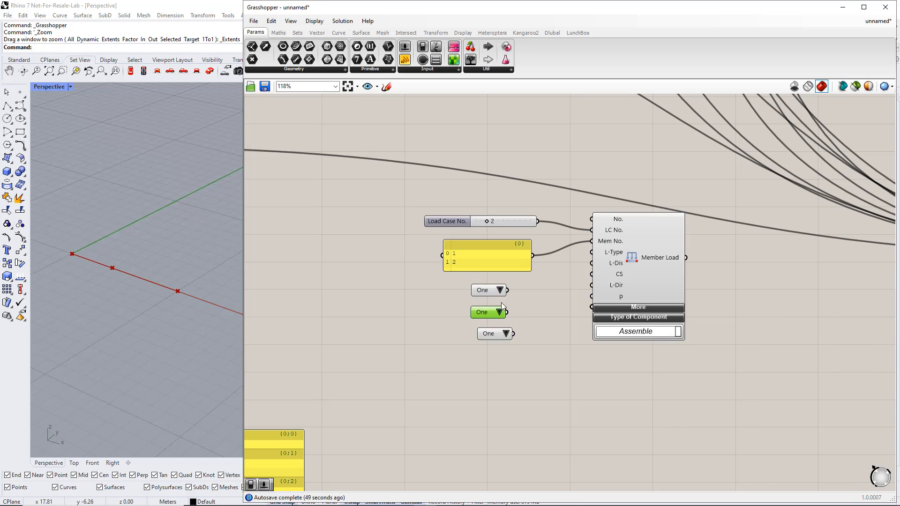
Connect the three value lists to the Member Load's L-Type, L-Dis and L-Dir inputs and align them beneath the panel.
drag(590, 264, 591, 254)
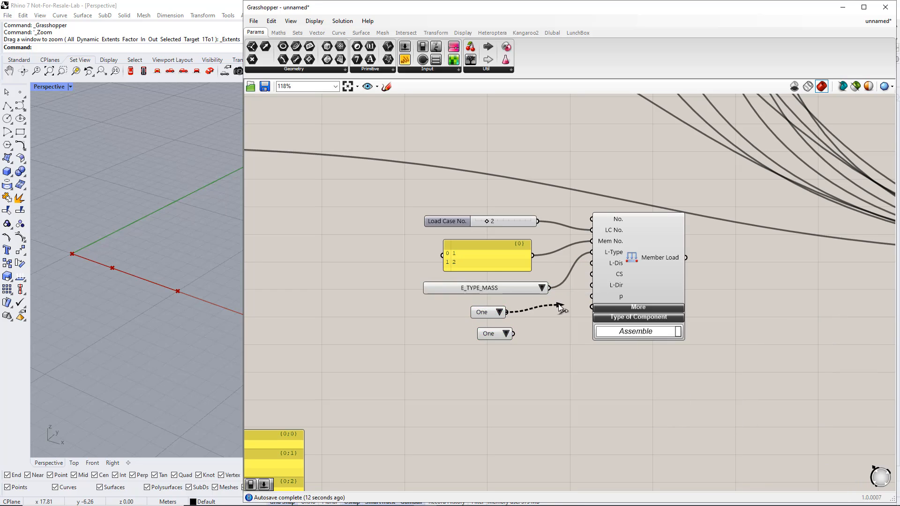
drag(507, 312, 598, 266)
drag(527, 310, 456, 314)
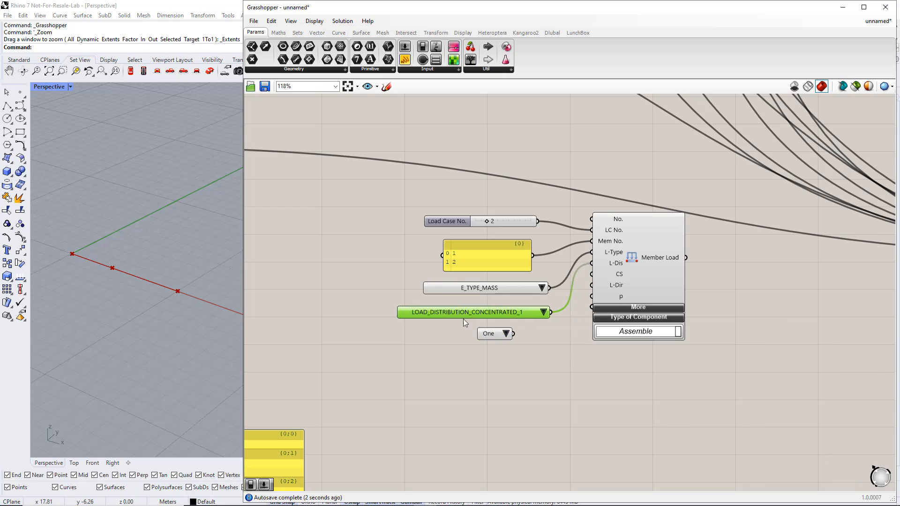
drag(514, 333, 592, 285)
drag(503, 334, 388, 344)
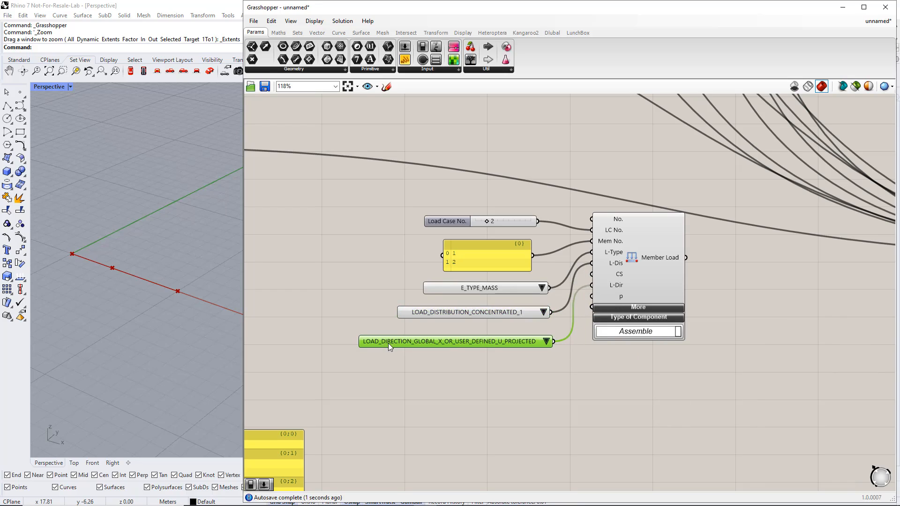
click(458, 378)
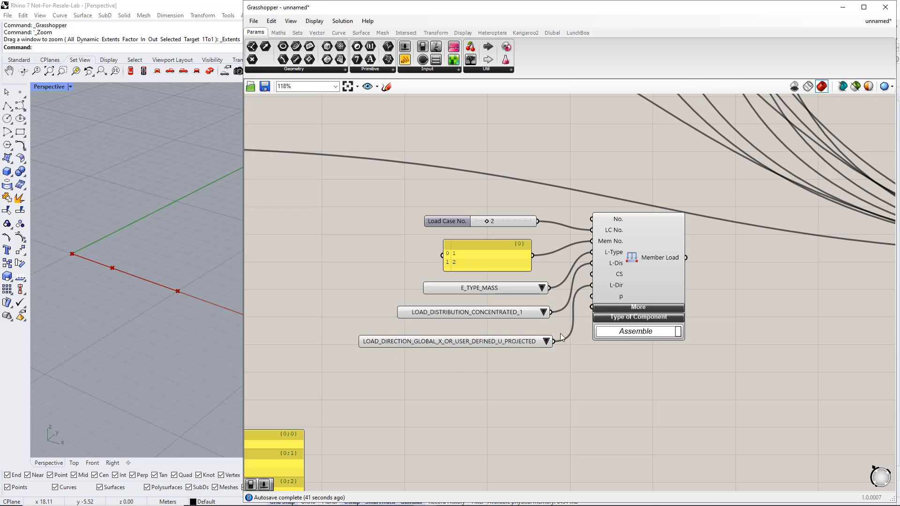
Set the value lists to LOAD_TYPE_FORCE, LOAD_DISTRIBUTION_UNIFORM and LOAD_DIRECTION_GLOBAL_Z_OR_USER_DEFINED_W_TRUE.
click(542, 289)
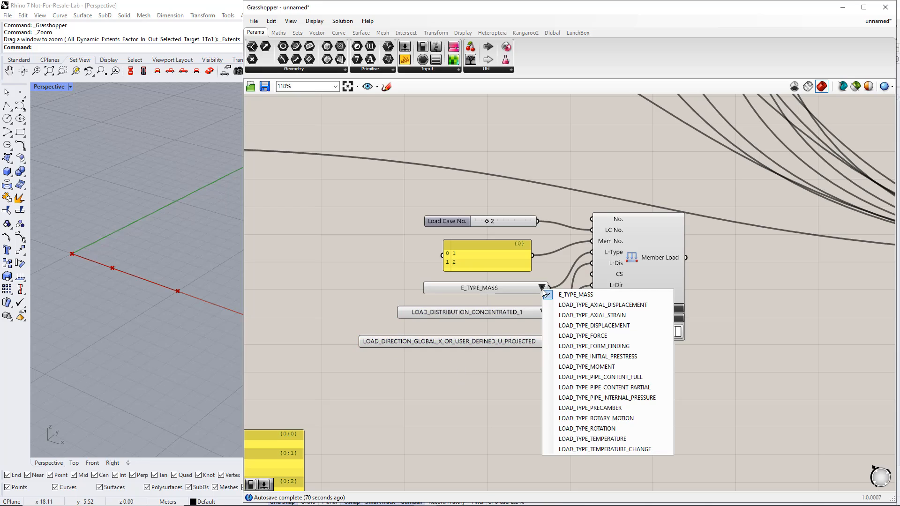
click(577, 334)
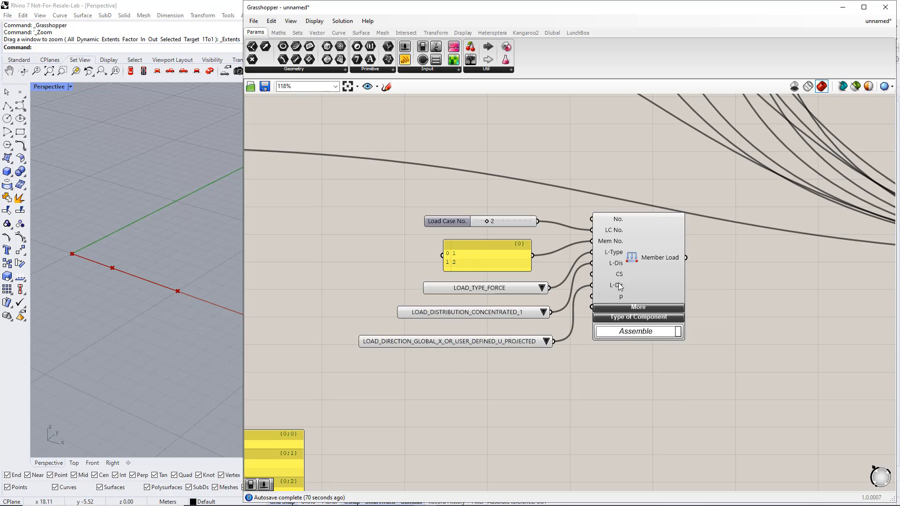
click(544, 312)
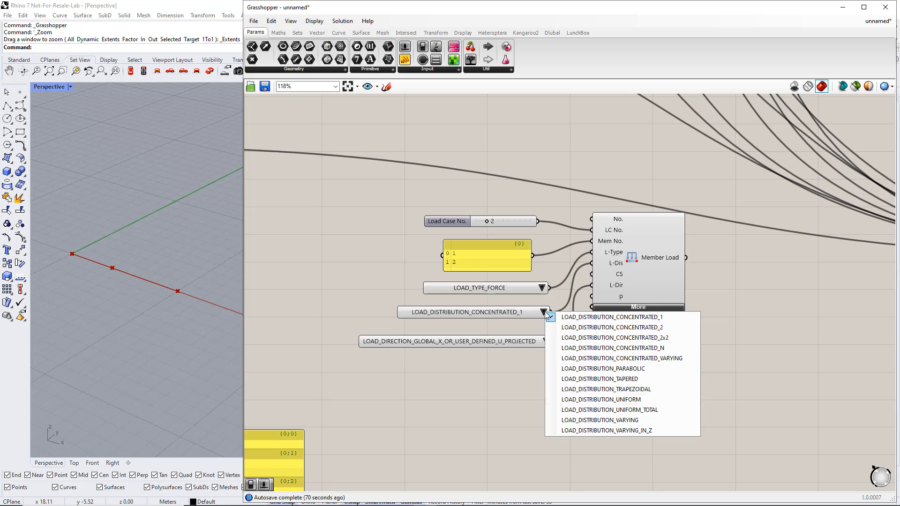
click(599, 398)
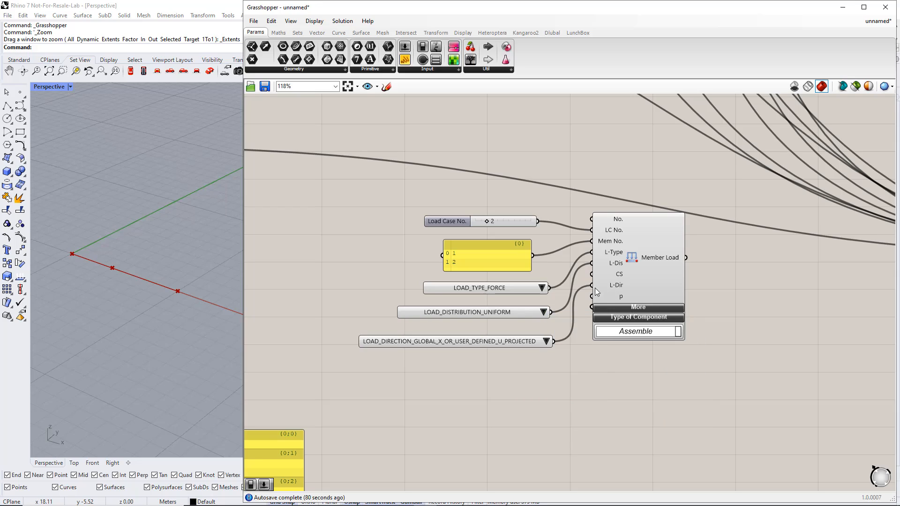
click(547, 341)
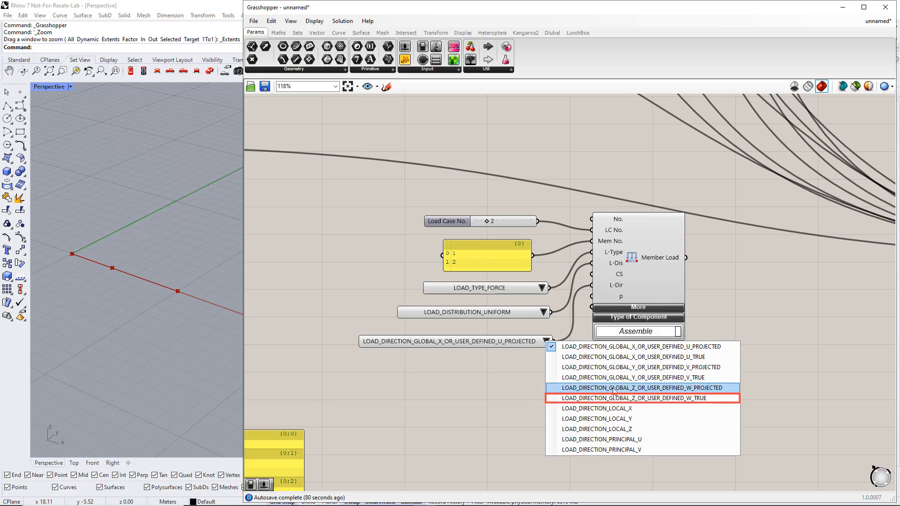
click(640, 399)
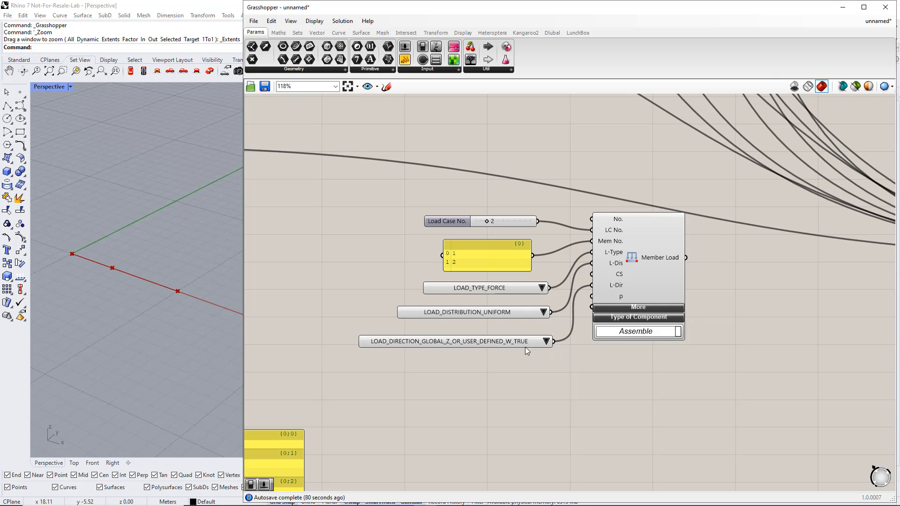
Add a number slider set to 5000 and connect it to the Member Load's load magnitude input p.
mouse_move(649, 317)
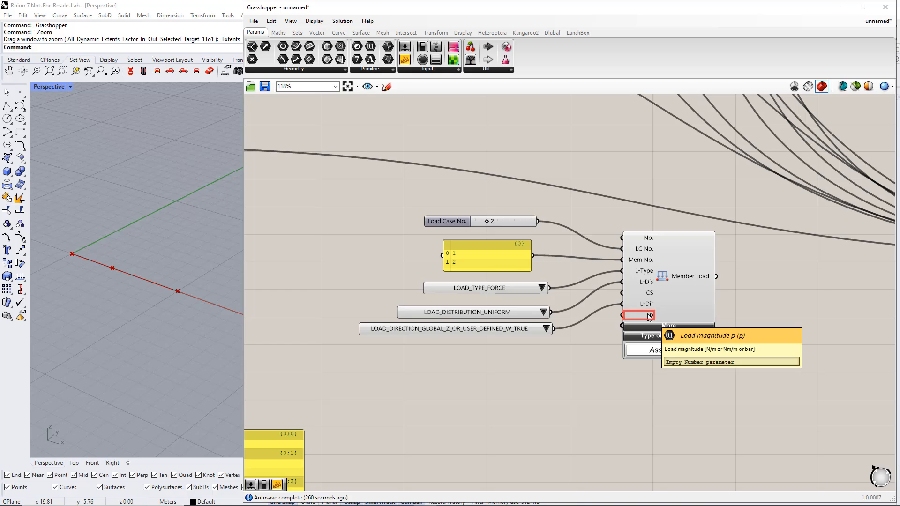
double_click(483, 361)
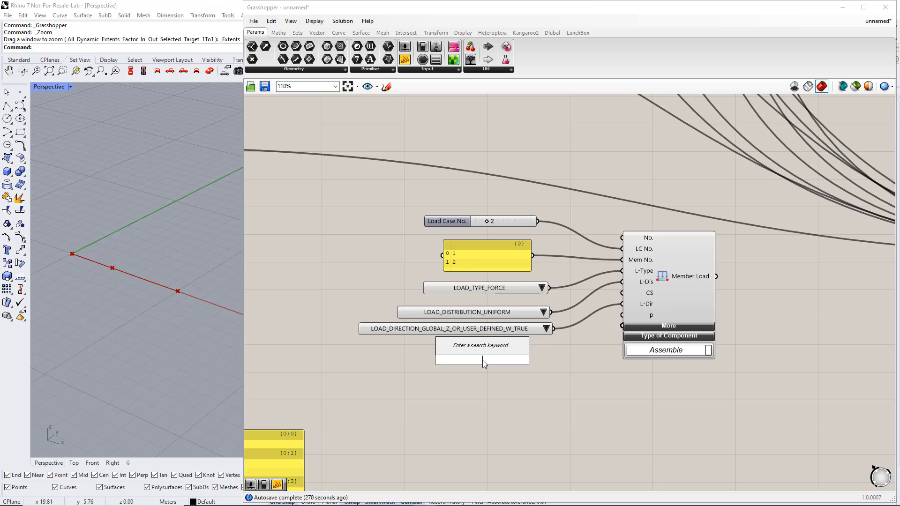
text(5)
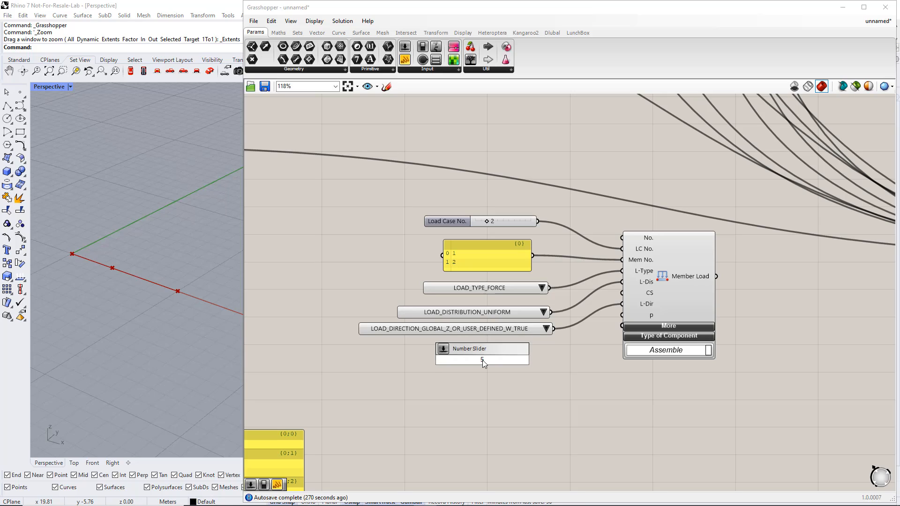
text(000)
key(Return)
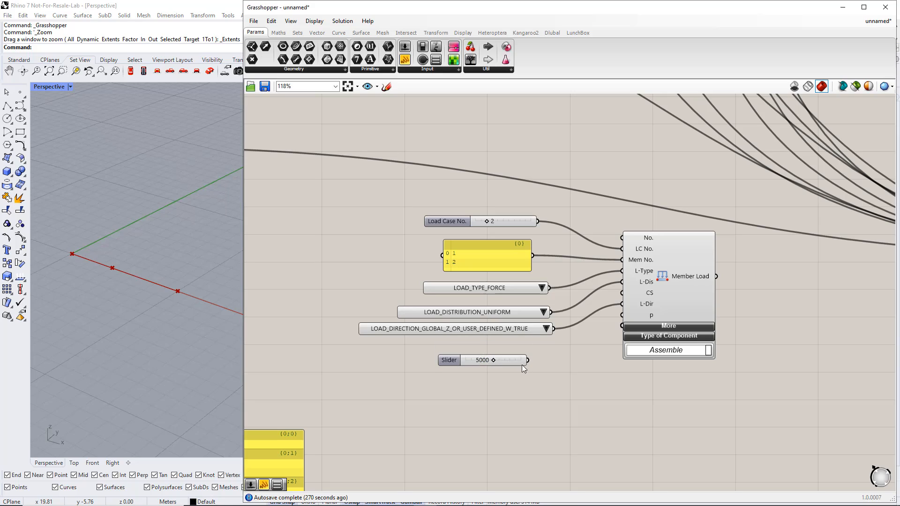
drag(527, 360, 622, 315)
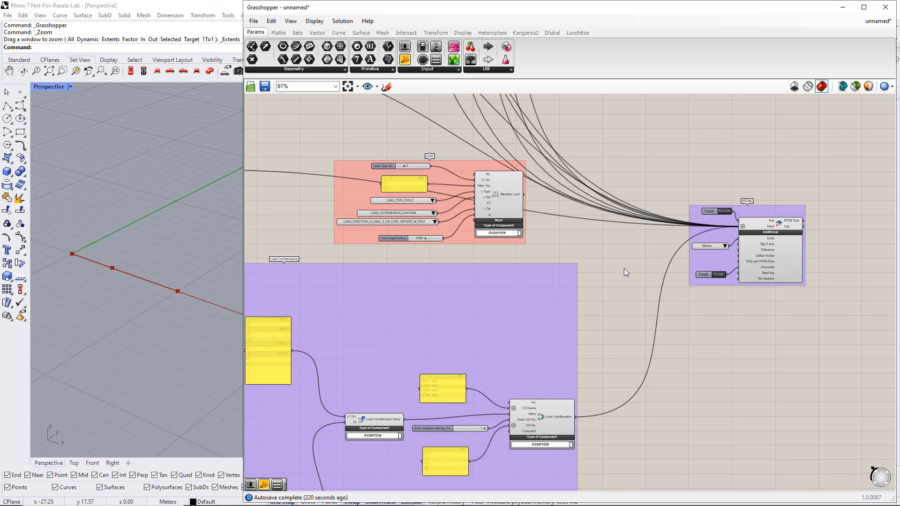
Add the Member Load output to the RFEM6 component's Input and set the Run toggle to True to export the model.
right_drag(623, 268, 572, 265)
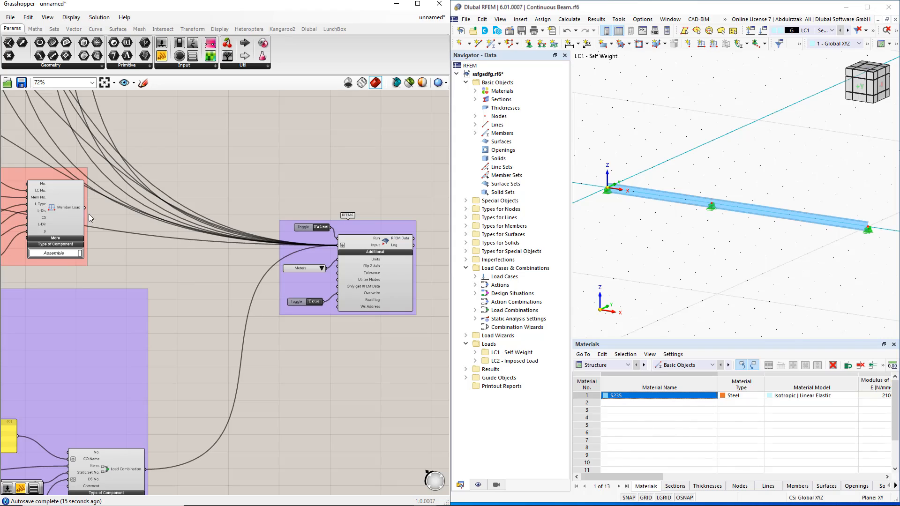
shift+drag(86, 207, 337, 245)
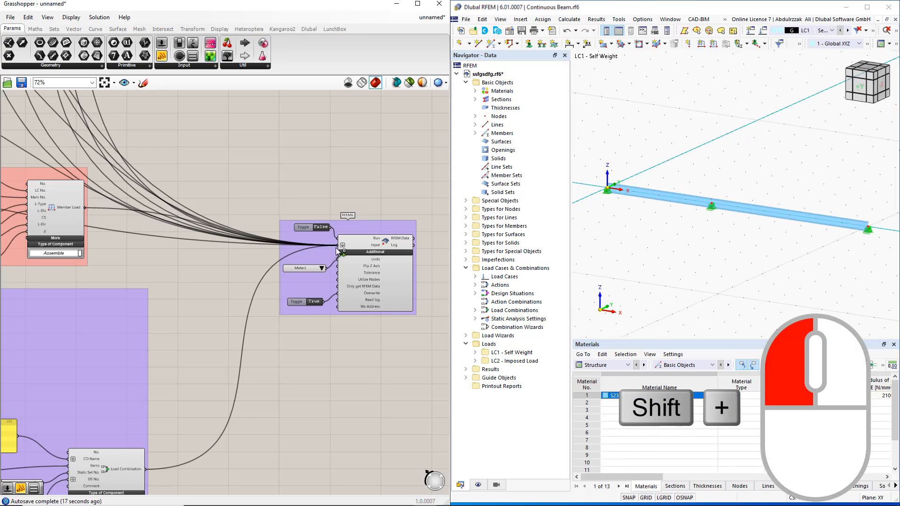
double_click(319, 229)
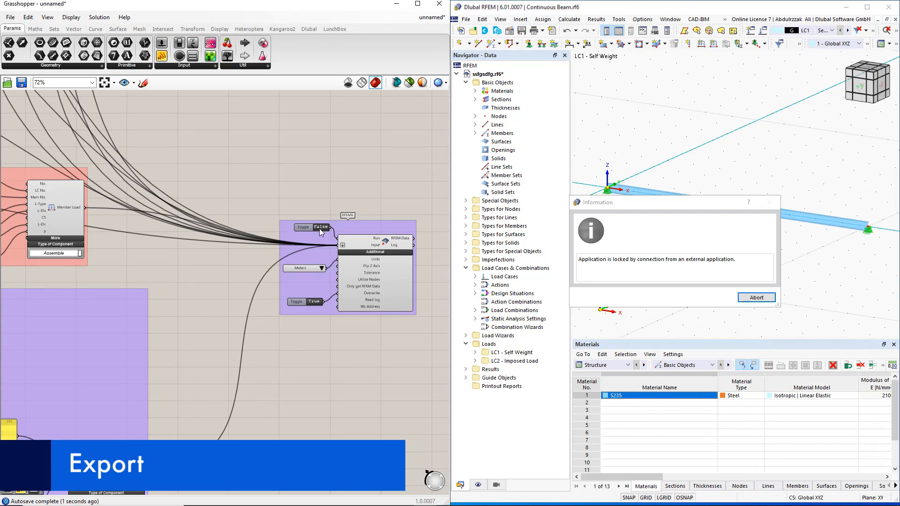
click(756, 300)
click(724, 299)
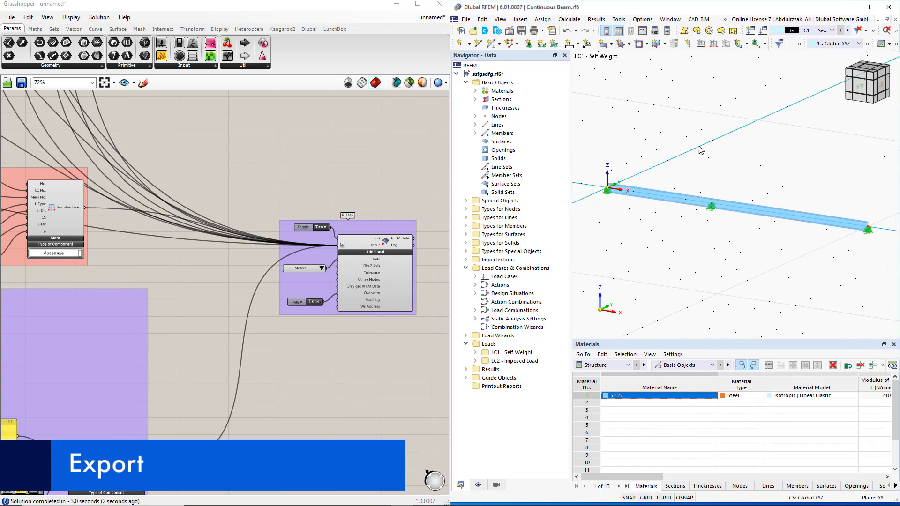
In RFEM, display load case LC2 - Imposed Load to check the exported member loads.
click(833, 31)
click(831, 47)
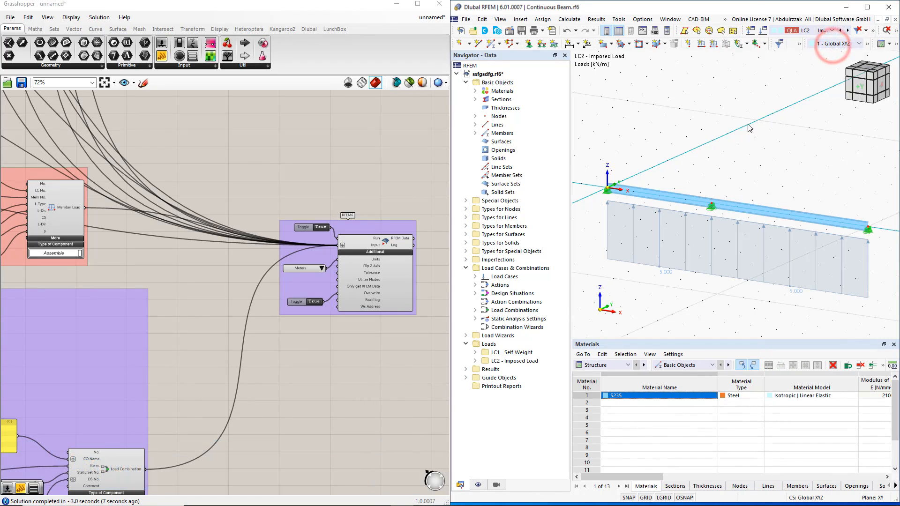
In Grasshopper, insert a Negative component between the 5000 slider and the Member Load's p input, and let the export to RFEM finish.
right_drag(213, 291, 395, 295)
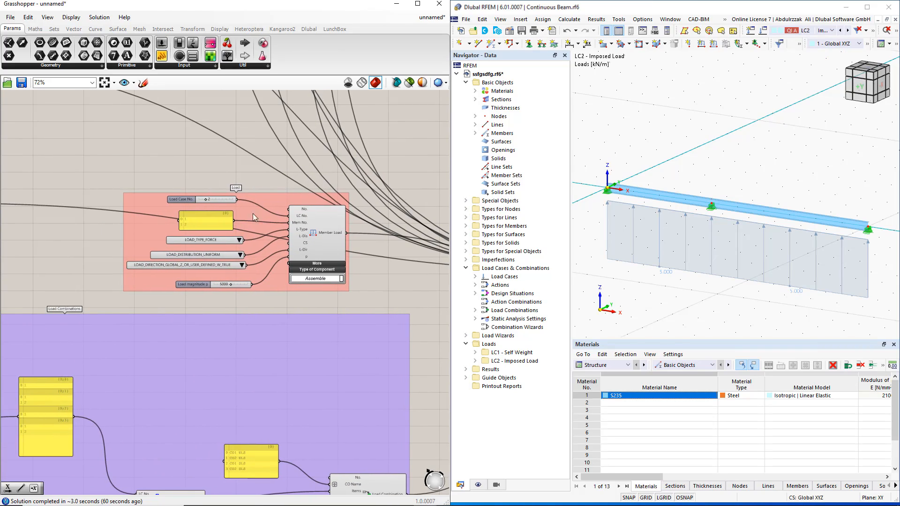
click(41, 29)
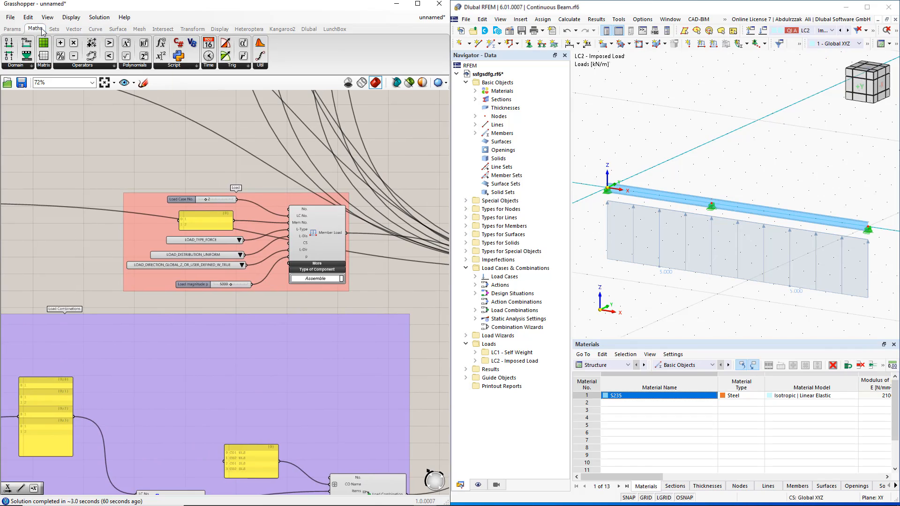
click(88, 66)
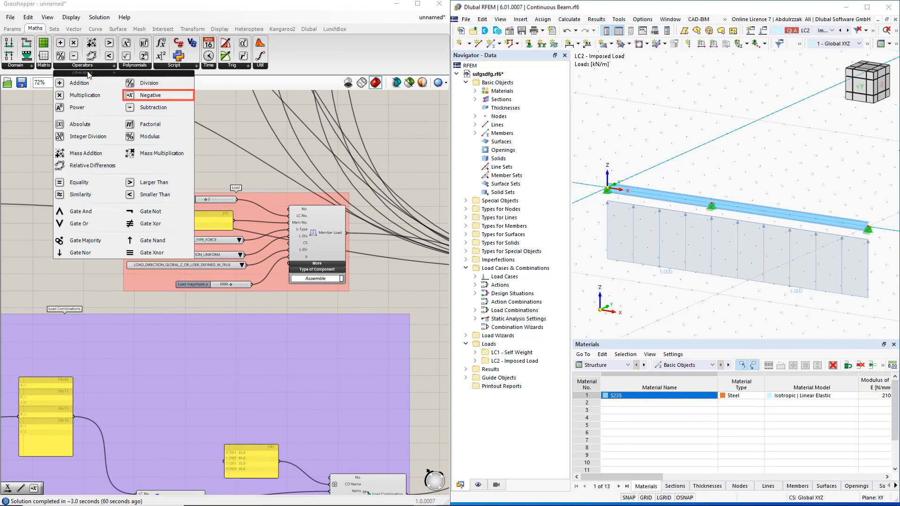
click(150, 95)
scroll(251, 309, up, 3)
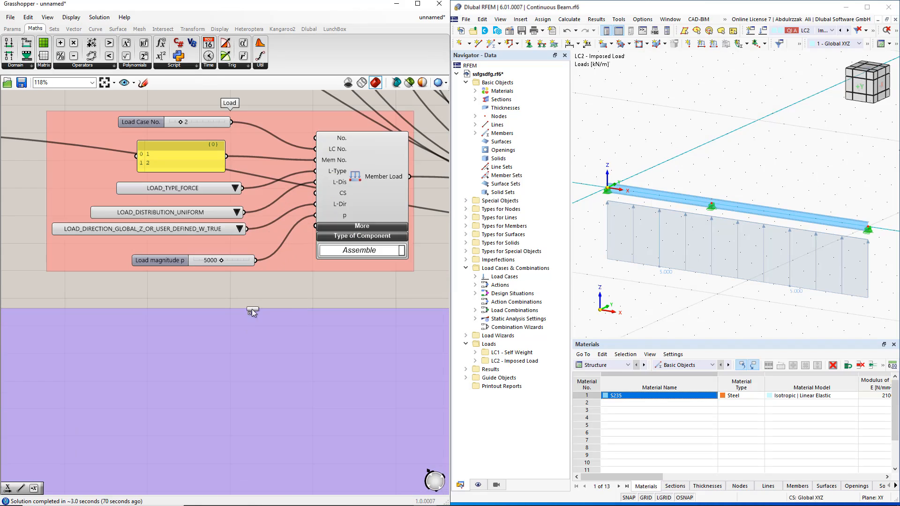
click(258, 292)
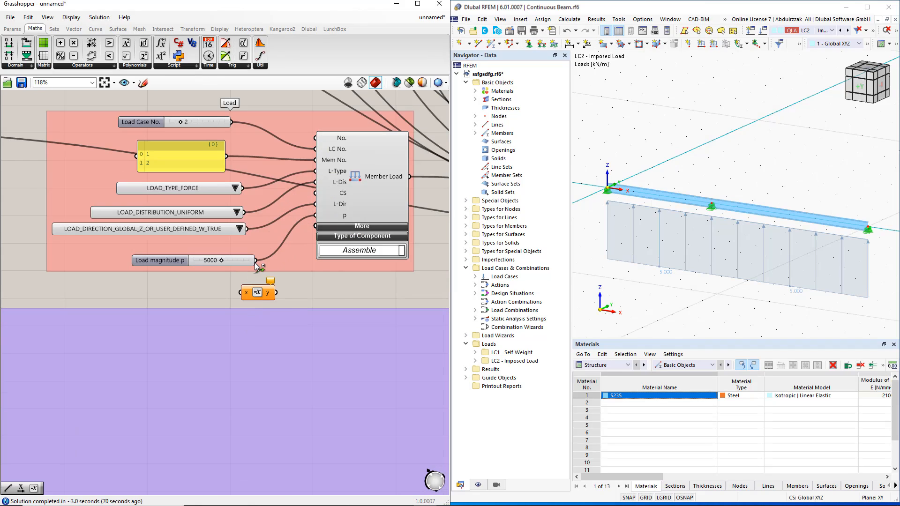
drag(255, 261, 320, 217)
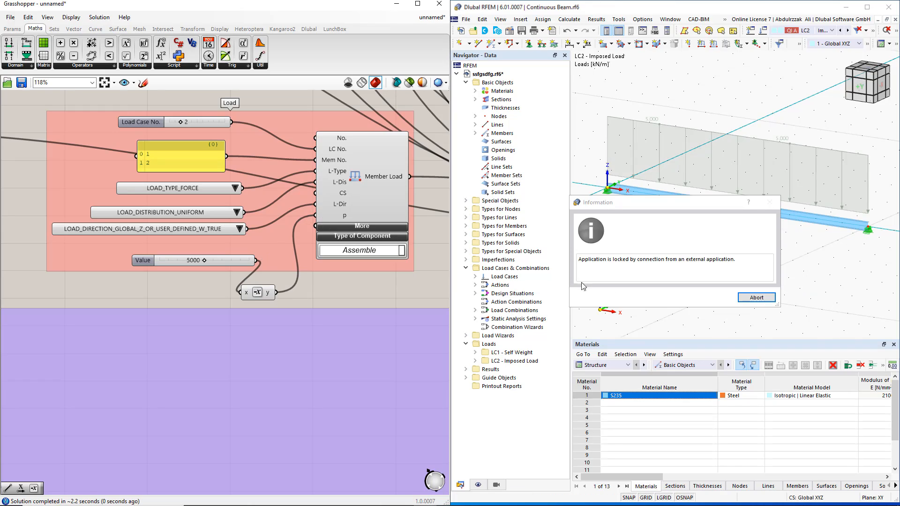
click(755, 299)
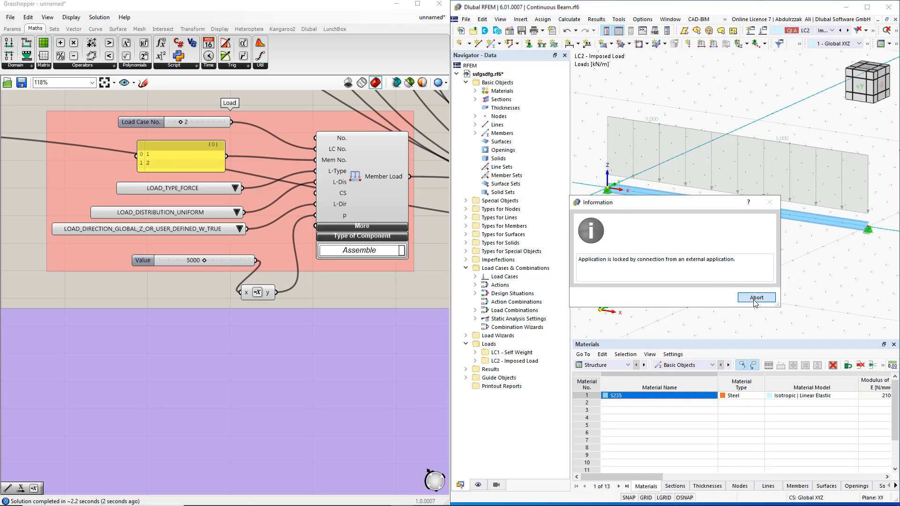
click(713, 299)
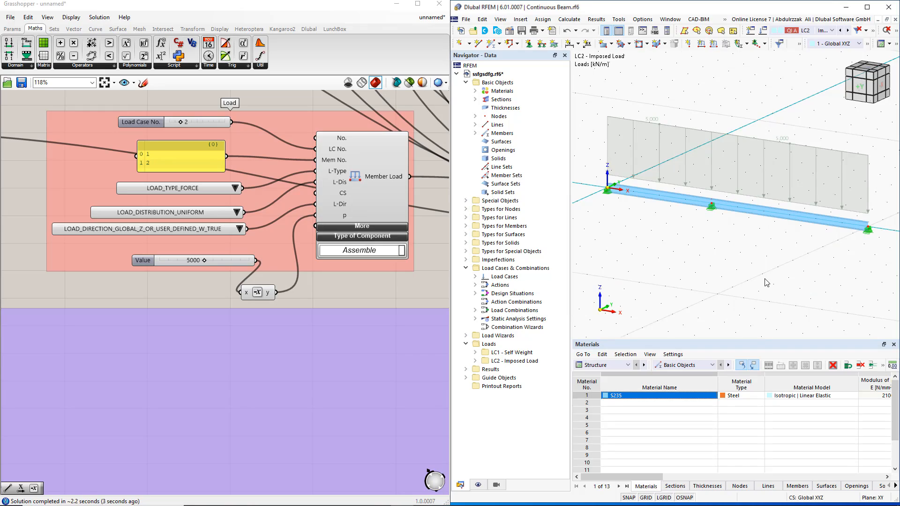